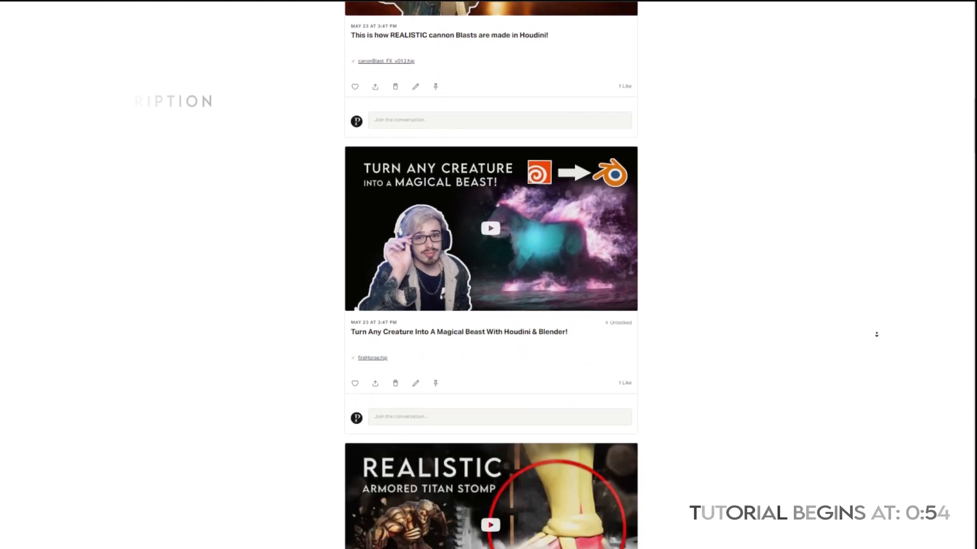
# - Look through the Patreon posts that offer the Houdini project files
pyautogui.scroll(-3, 876, 334)
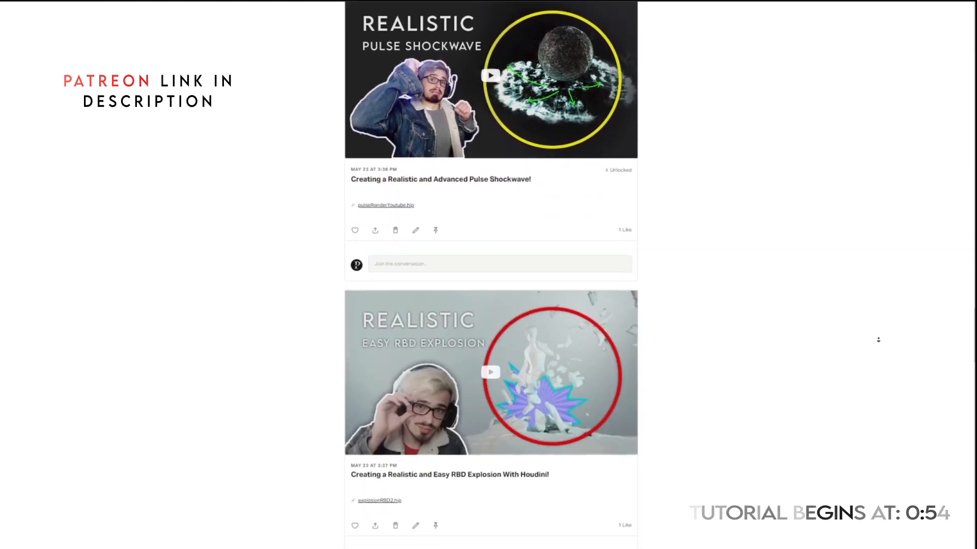
pyautogui.scroll(-15, 878, 340)
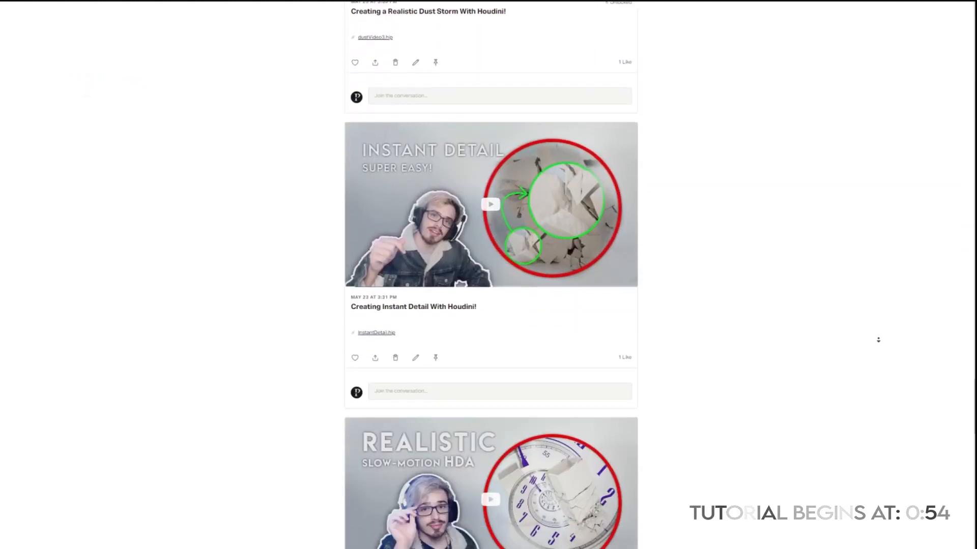
pyautogui.scroll(-11, 878, 340)
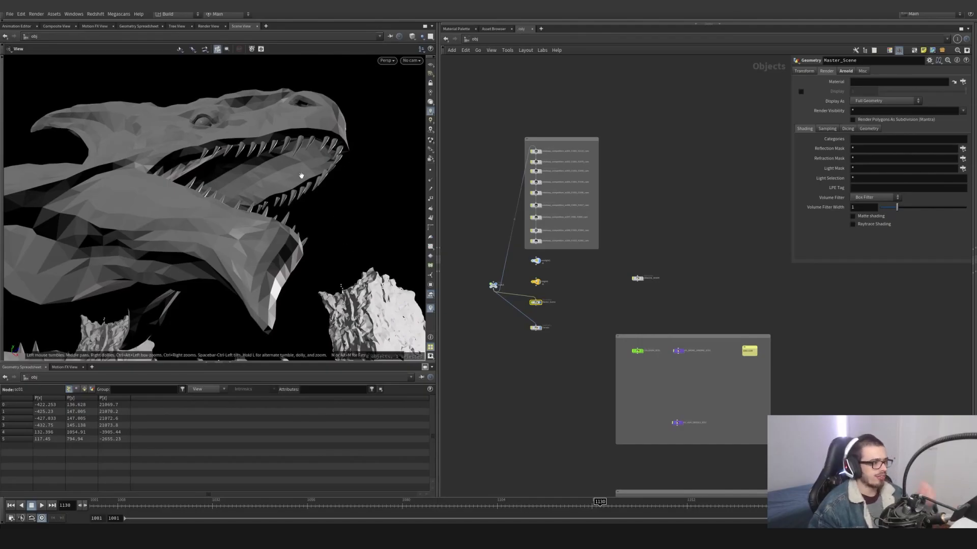
# - Review the dragon's landing animation in the wider scene, scrubbing from the start of the timeline to frame 1059
pyautogui.moveTo(292, 164); pyautogui.dragTo(291, 216)
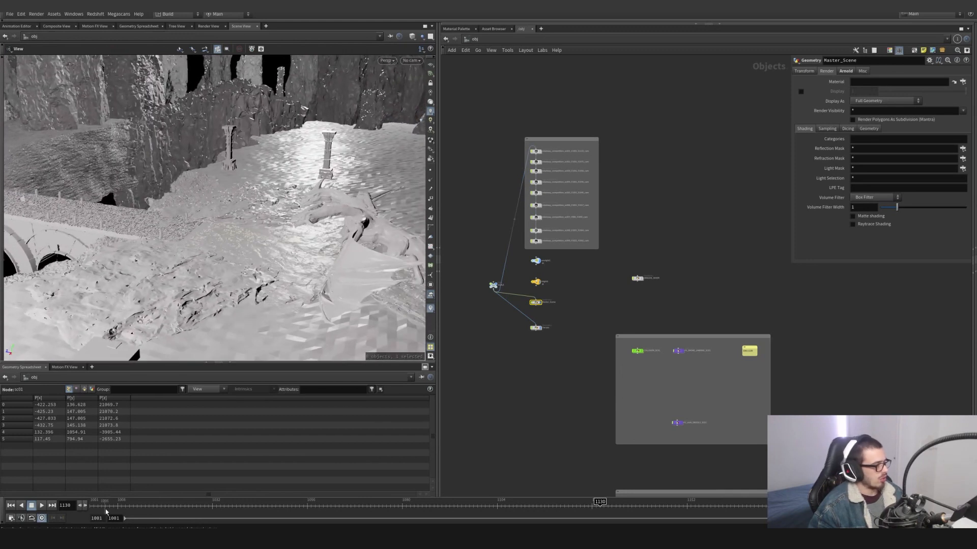
pyautogui.moveTo(105, 508); pyautogui.dragTo(212, 504)
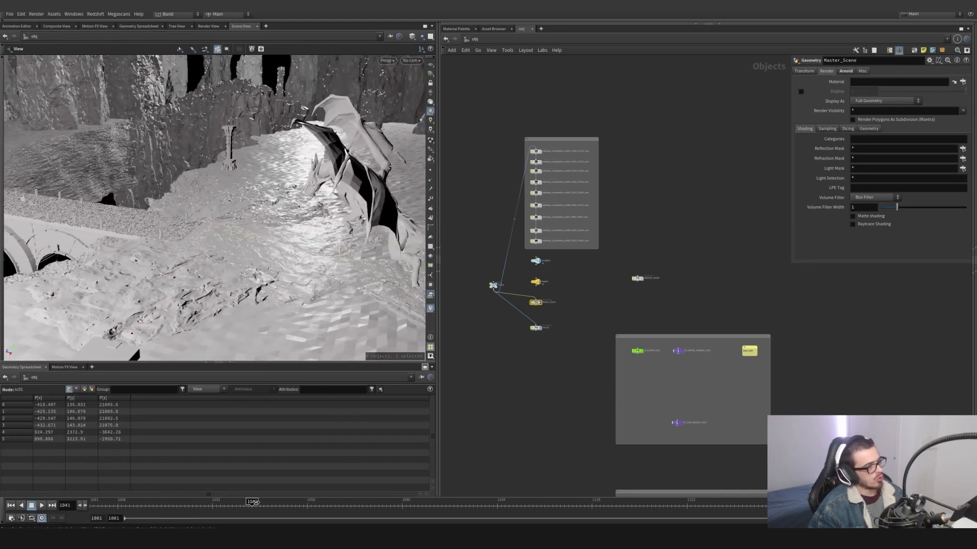
pyautogui.moveTo(294, 508); pyautogui.dragTo(319, 478)
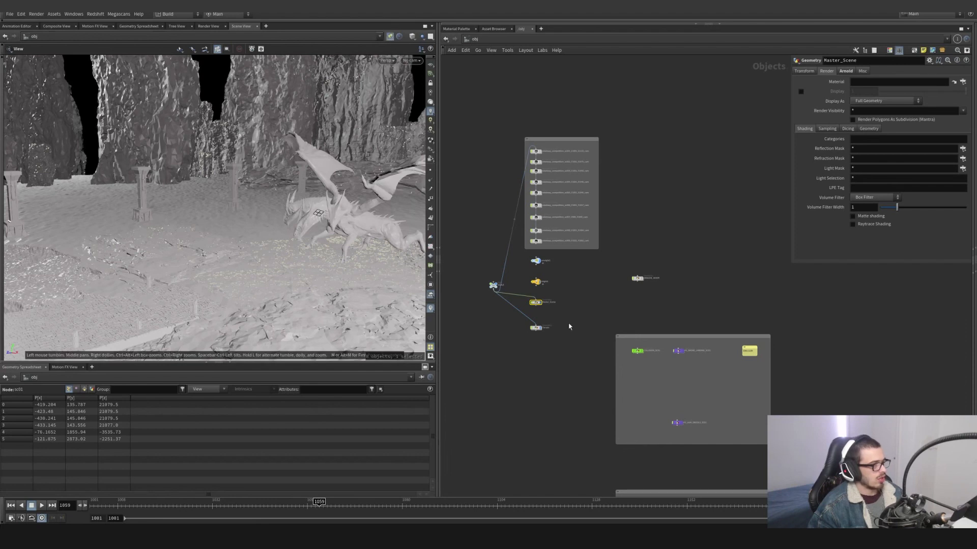
# - Open the Master_Scene network, view its SC 01, SC 02 and SC 03 branches, and return to the object level
pyautogui.scroll(4, 536, 302)
pyautogui.doubleClick(537, 304)
pyautogui.scroll(-3, 644, 337)
pyautogui.moveTo(701, 343); pyautogui.dragTo(901, 330, button='middle')
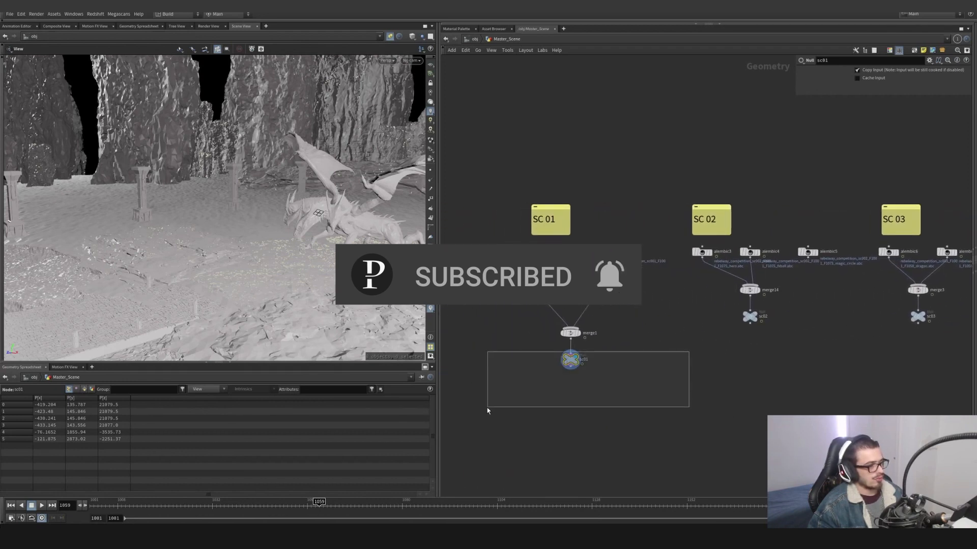
pyautogui.click(475, 39)
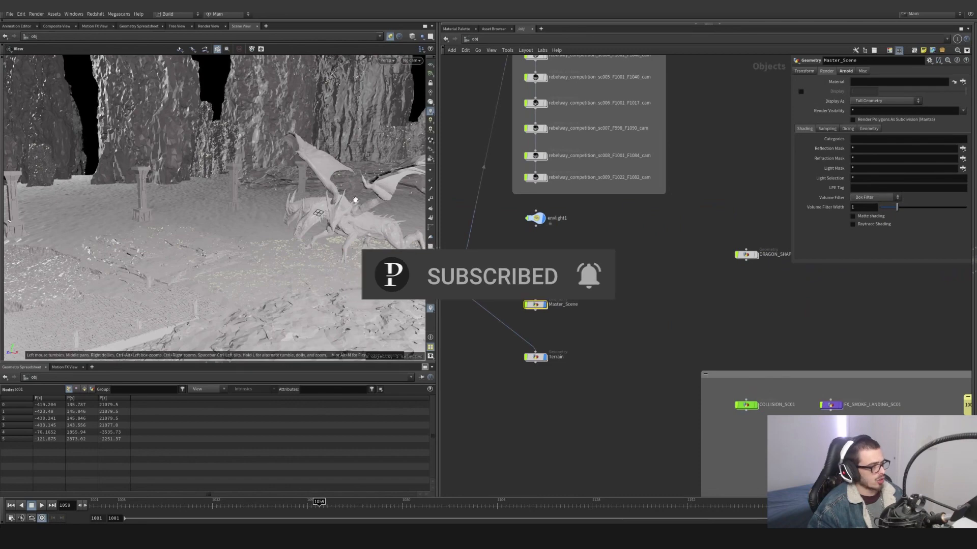
# - Inspect the dragon's ground contact up close, scrubbing forward to frame 1084 and back to frame 1043
pyautogui.moveTo(326, 211); pyautogui.dragTo(379, 219)
pyautogui.scroll(5, 284, 249)
pyautogui.moveTo(346, 506); pyautogui.dragTo(418, 507)
pyautogui.moveTo(286, 234); pyautogui.dragTo(300, 260)
pyautogui.scroll(3, 216, 216)
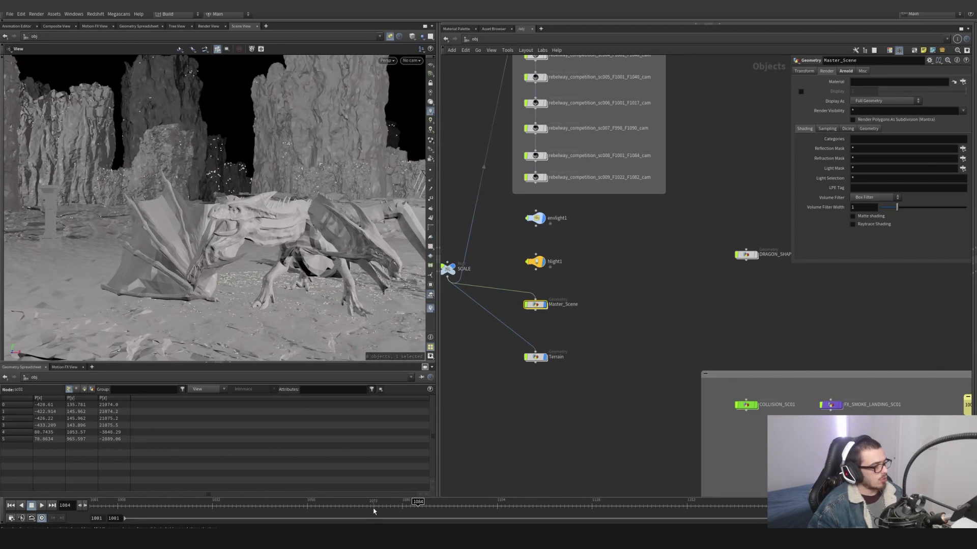
pyautogui.moveTo(374, 503); pyautogui.dragTo(220, 496)
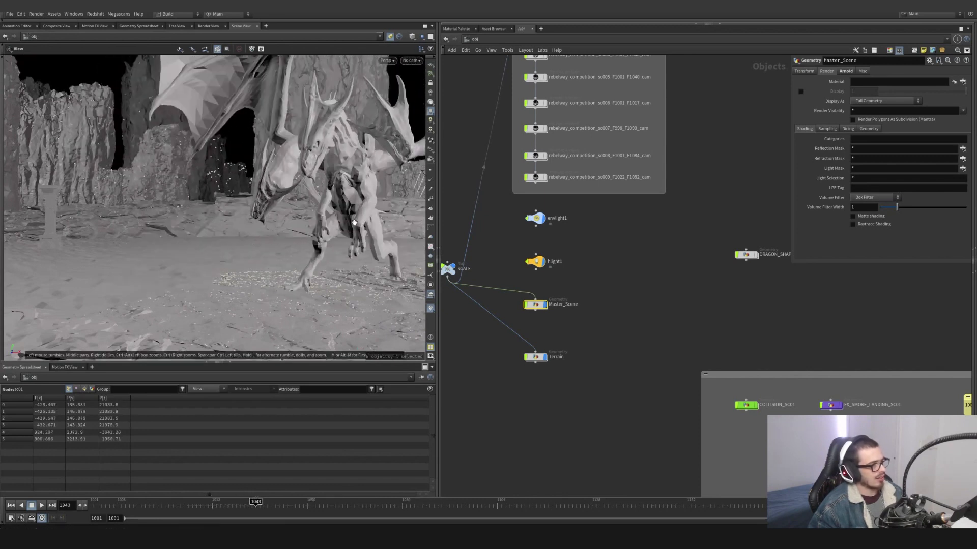
# - Look through the sc001_F1001_F1133 main camera and scrub the landing shot to frame 1057
pyautogui.click(410, 60)
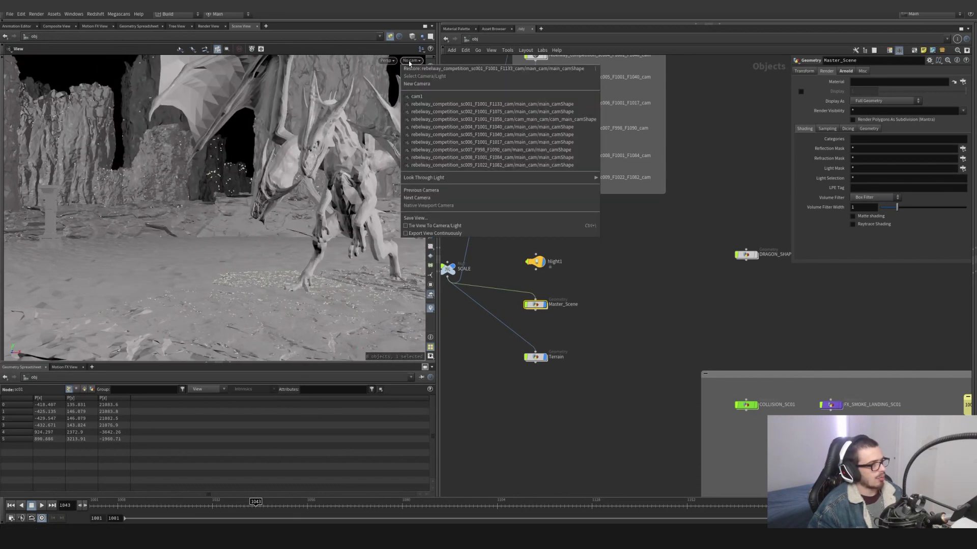
pyautogui.click(447, 104)
pyautogui.moveTo(138, 509); pyautogui.dragTo(201, 504)
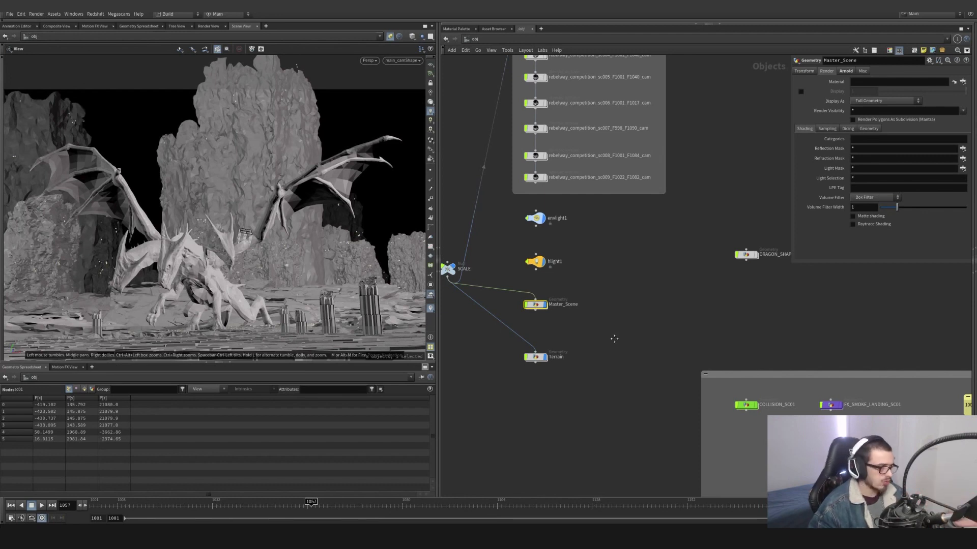
# - Open the COLLISION_SC01 network, make the viewport show its geometry, and display the imported dragon from object_merge1
pyautogui.moveTo(615, 339); pyautogui.dragTo(484, 303, button='middle')
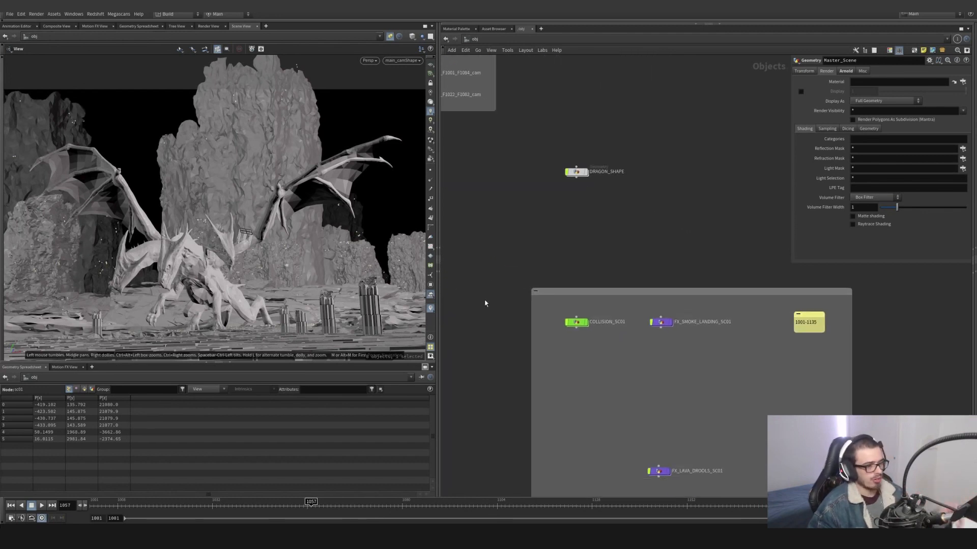
pyautogui.doubleClick(578, 324)
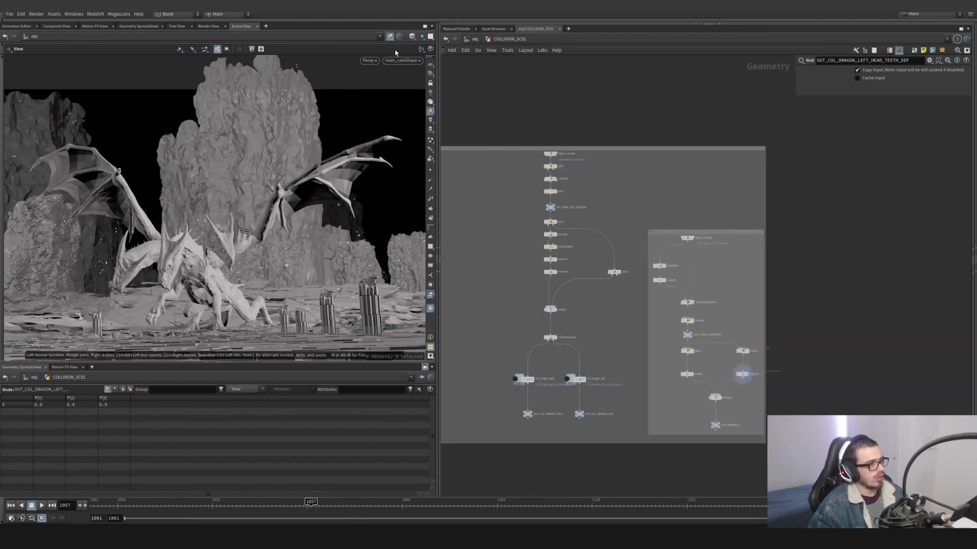
pyautogui.click(391, 37)
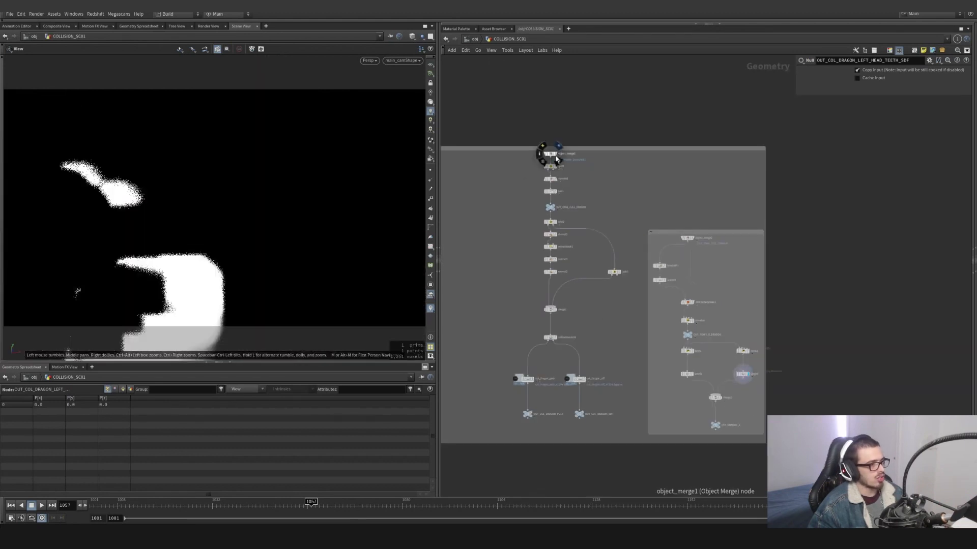
pyautogui.click(556, 159)
pyautogui.moveTo(254, 214); pyautogui.dragTo(216, 226)
pyautogui.scroll(8, 519, 181)
pyautogui.moveTo(678, 138); pyautogui.dragTo(628, 205, button='middle')
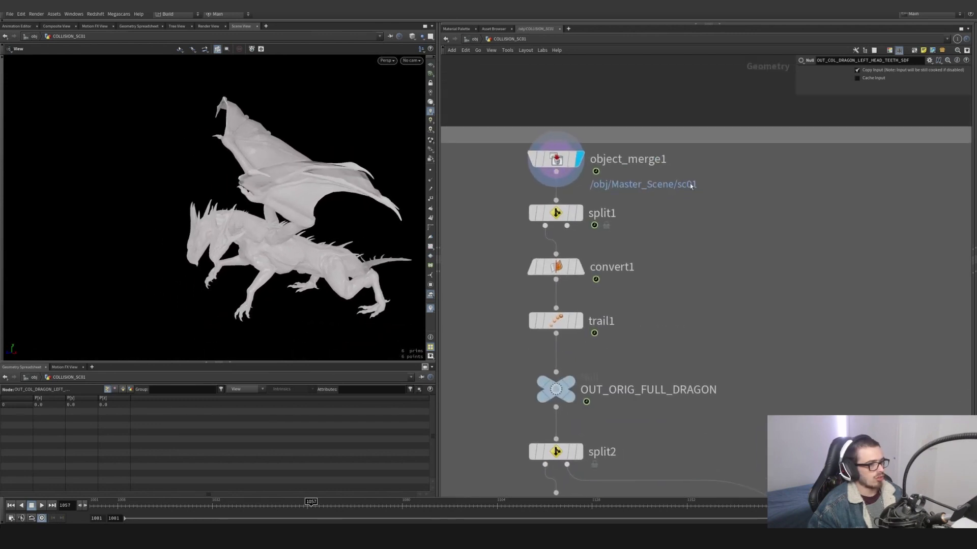
# - Inspect the object_merge1 parameters and dragon geometry, and display split1 to see how it isolates the dragon by path
pyautogui.click(622, 160)
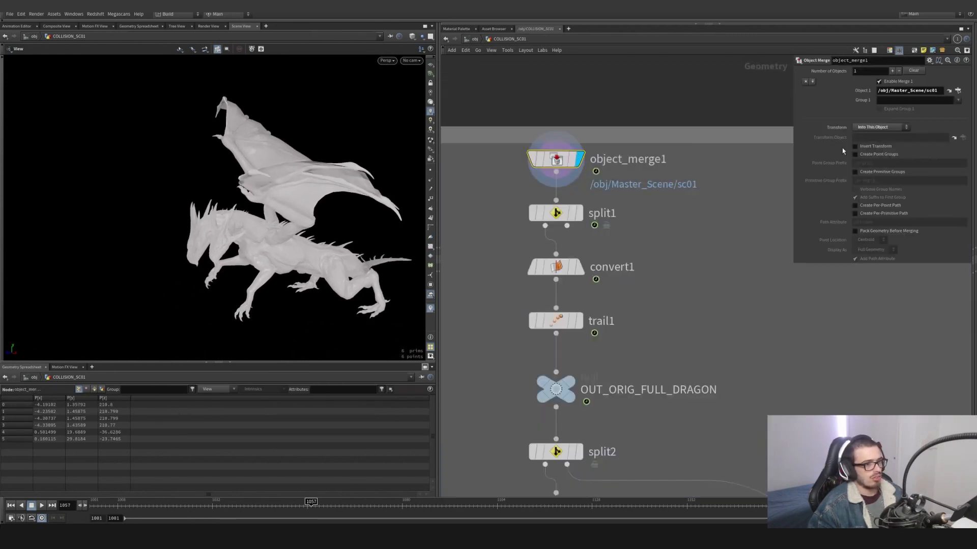
pyautogui.moveTo(264, 243); pyautogui.dragTo(142, 244)
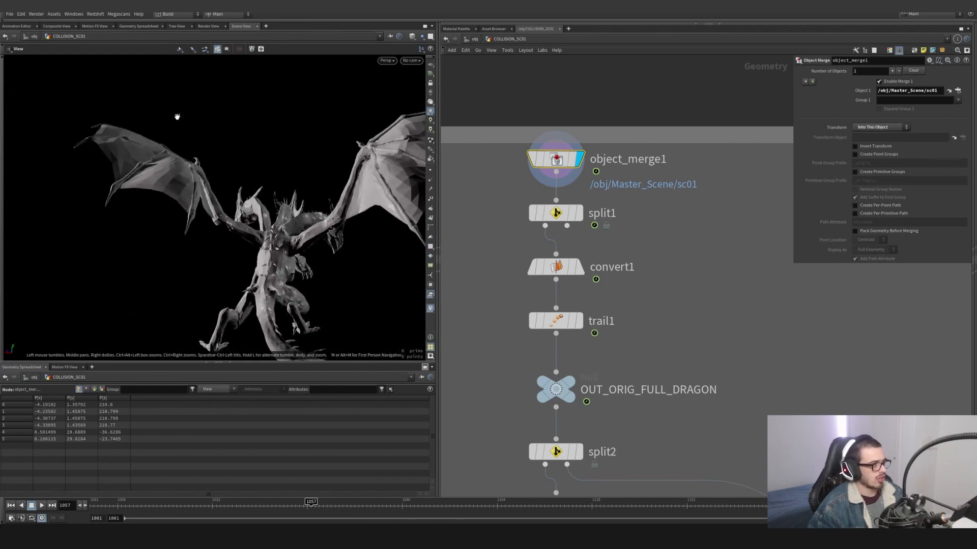
pyautogui.click(556, 213)
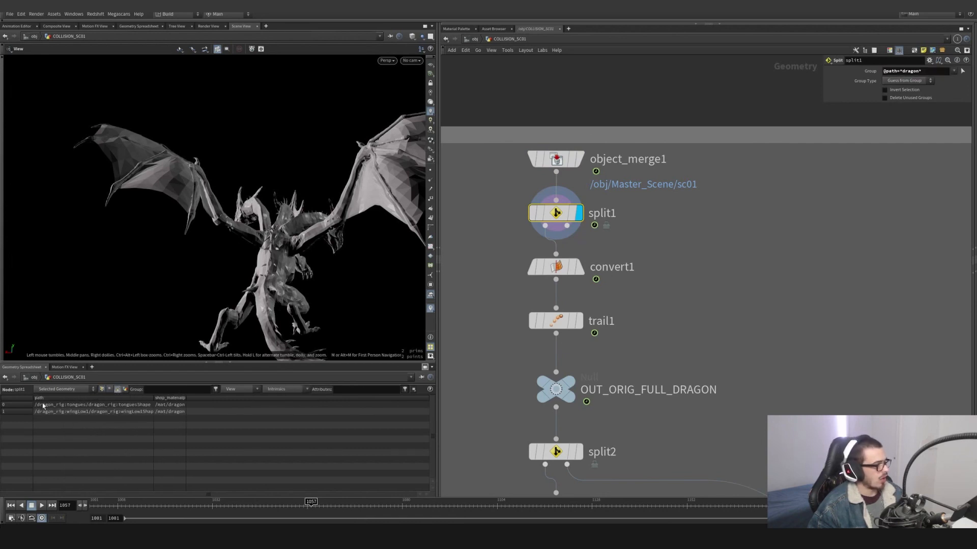
# - Display convert1 and examine the converted polygon dragon with its wireframe and point velocity vectors shown
pyautogui.click(579, 271)
pyautogui.click(557, 267)
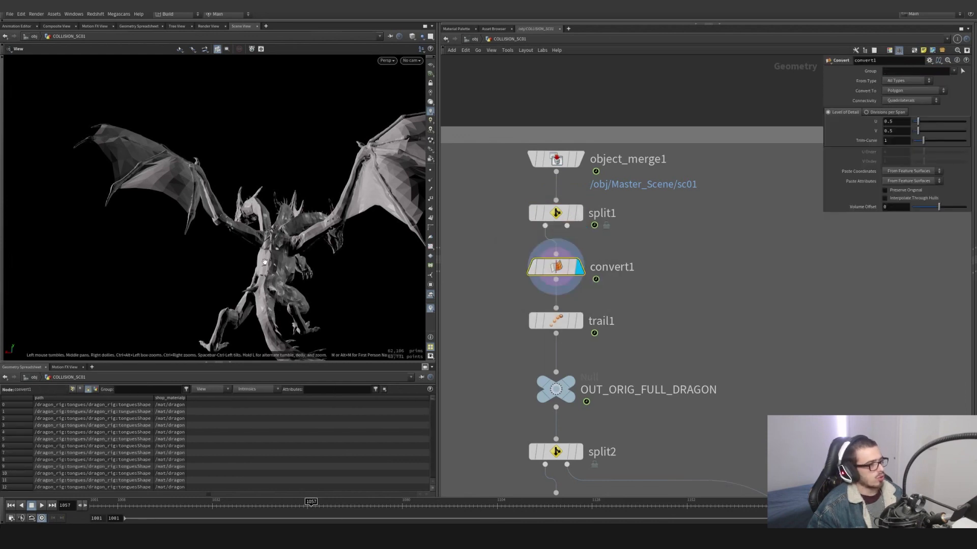
pyautogui.moveTo(97, 255); pyautogui.dragTo(199, 281)
pyautogui.scroll(4, 210, 278)
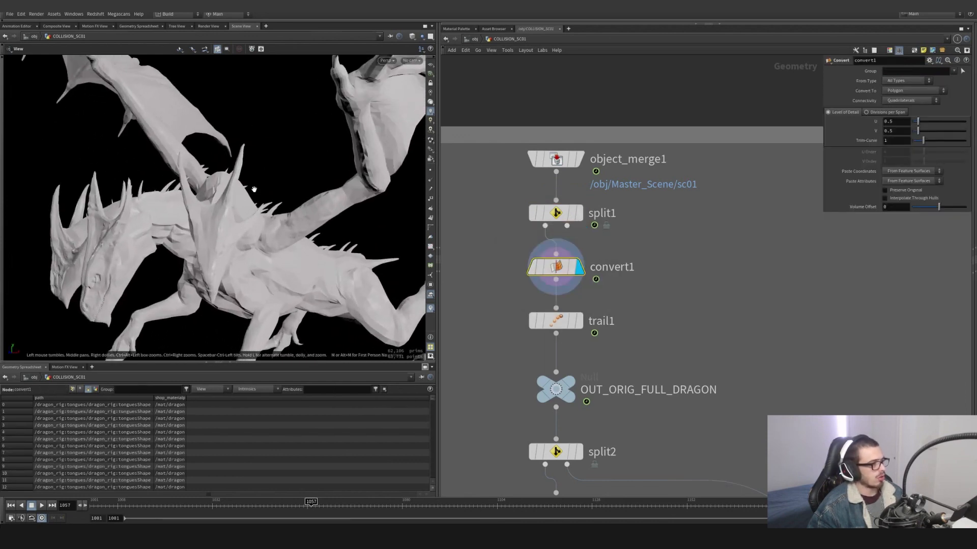
pyautogui.click(412, 36)
pyautogui.click(424, 115)
pyautogui.moveTo(361, 157)
pyautogui.mouseDown()
pyautogui.moveTo(300, 184)
pyautogui.moveTo(408, 255)
pyautogui.moveTo(285, 280)
pyautogui.moveTo(185, 280)
pyautogui.mouseUp()
# - Display trail1, scrub to frame 1027, and compare its result with convert1
pyautogui.click(579, 321)
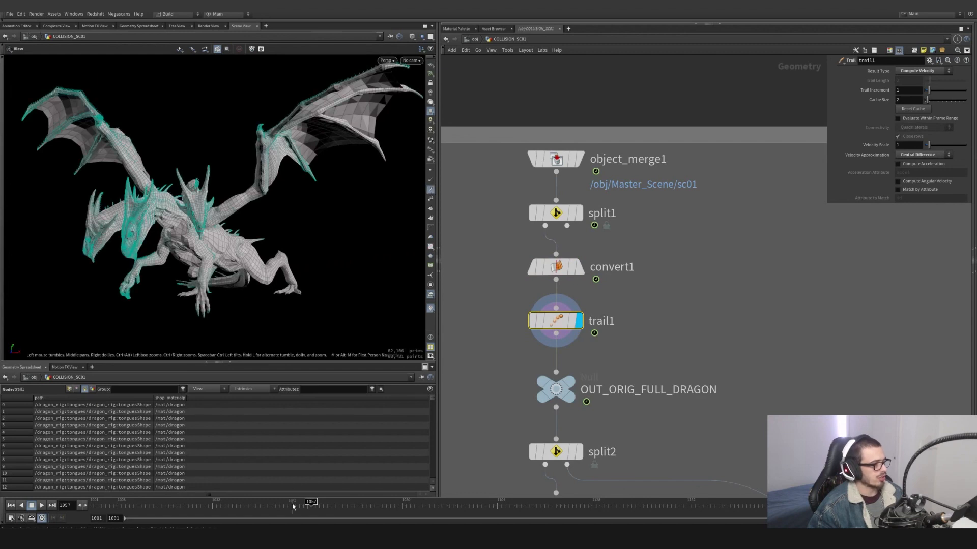
pyautogui.moveTo(293, 504); pyautogui.dragTo(193, 503)
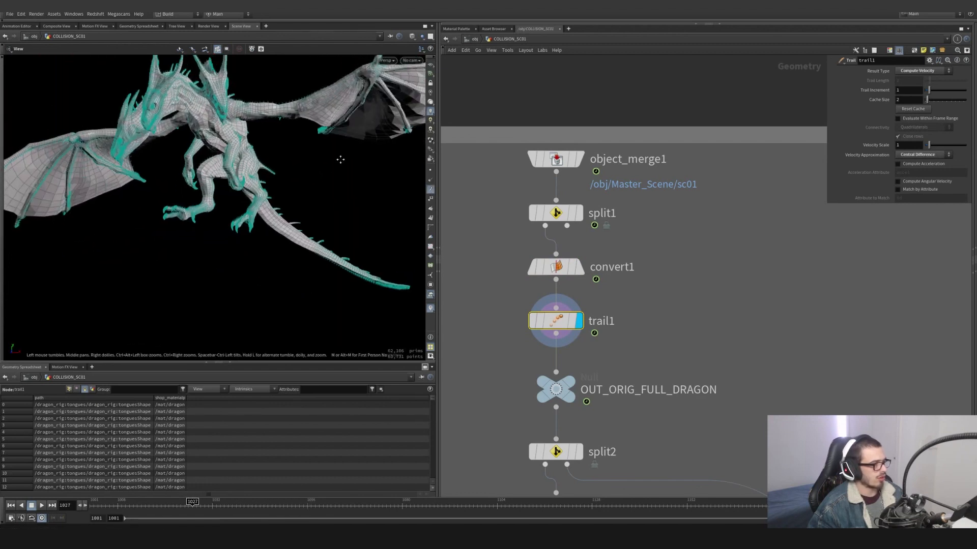
pyautogui.click(579, 267)
pyautogui.click(579, 321)
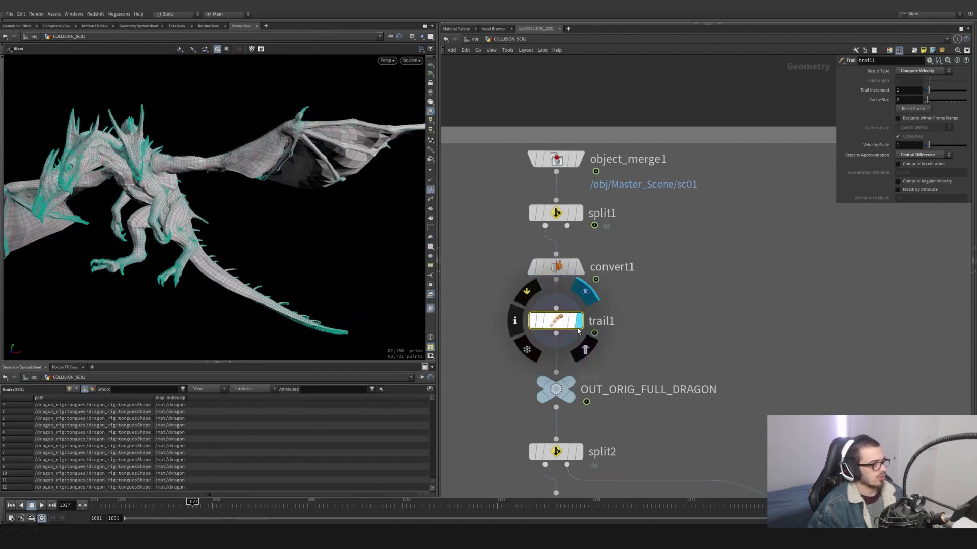
# - Show the point attributes of trail1 in the spreadsheet and check the velocities at frame 1032
pyautogui.click(69, 389)
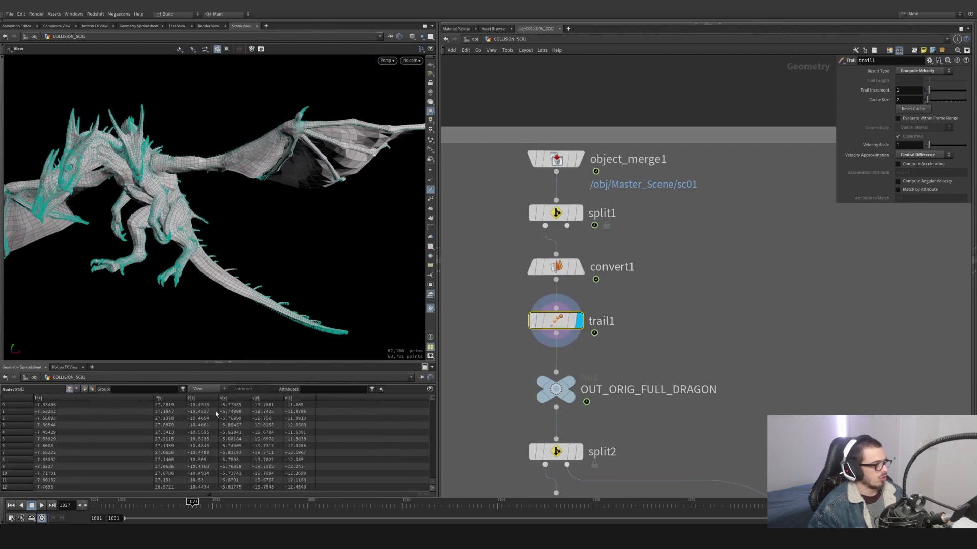
pyautogui.moveTo(177, 503); pyautogui.dragTo(212, 503)
pyautogui.moveTo(258, 206); pyautogui.dragTo(356, 228)
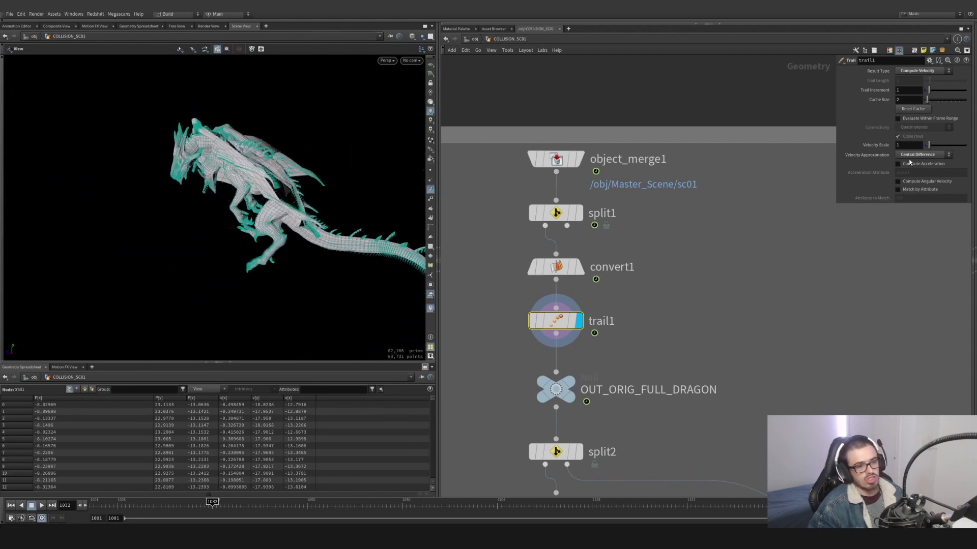
# - Display the OUT_ORIG_FULL_DRAGON null and inspect the full dragon's velocity vectors up close
pyautogui.moveTo(694, 335); pyautogui.dragTo(699, 244, button='middle')
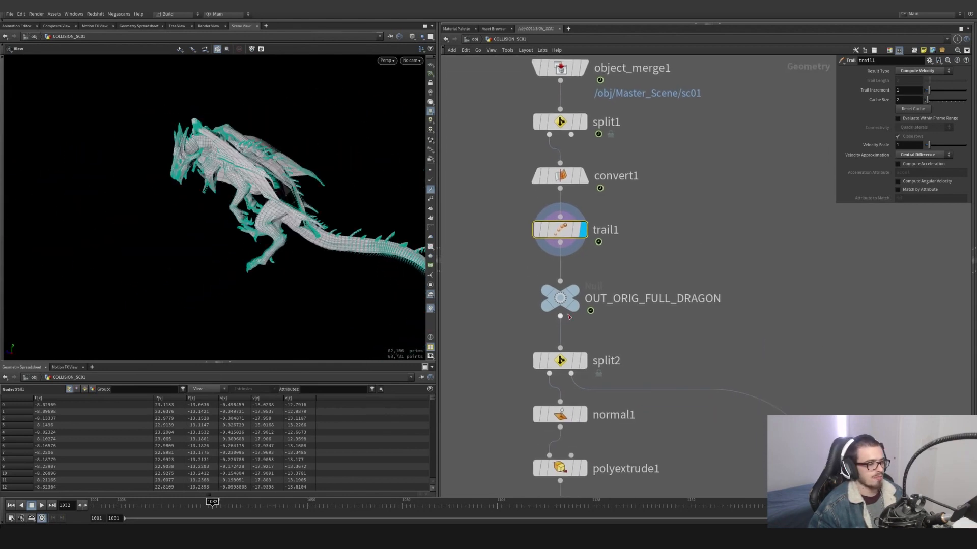
pyautogui.click(576, 292)
pyautogui.click(557, 304)
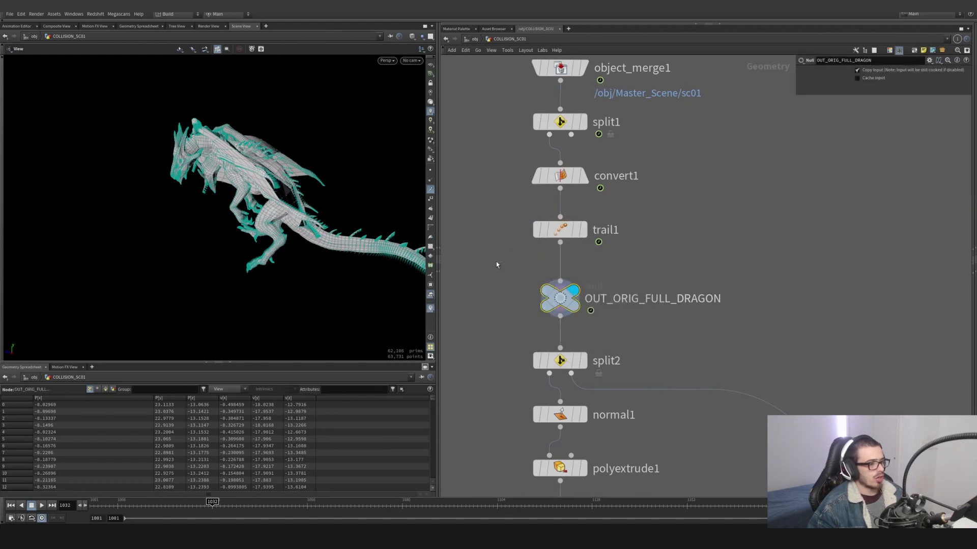
pyautogui.moveTo(285, 213); pyautogui.dragTo(390, 209)
pyautogui.scroll(5, 216, 157)
pyautogui.scroll(-2, 657, 230)
# - Display the wings isolated by split2, and view normal1 with its point normals shown
pyautogui.moveTo(608, 323); pyautogui.dragTo(574, 221, button='middle')
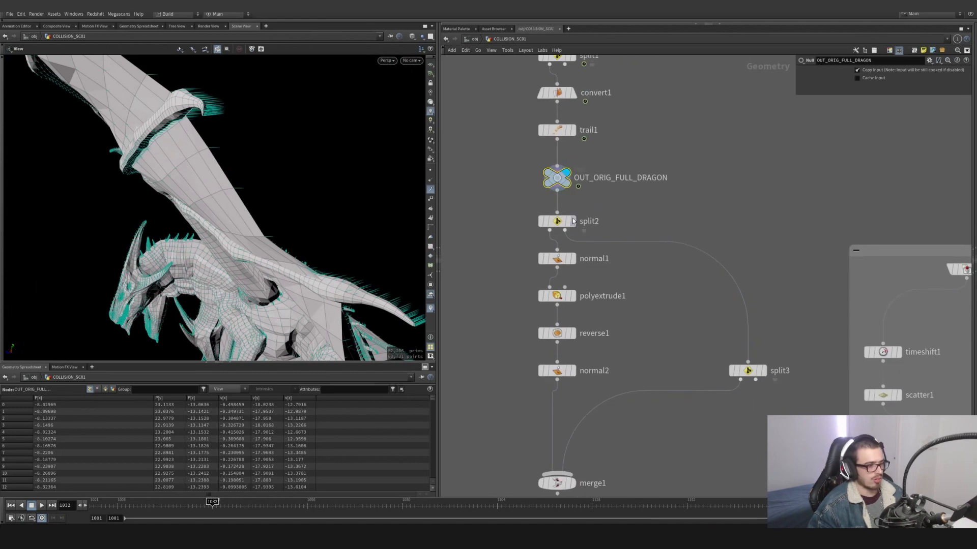
pyautogui.scroll(3, 574, 222)
pyautogui.click(575, 223)
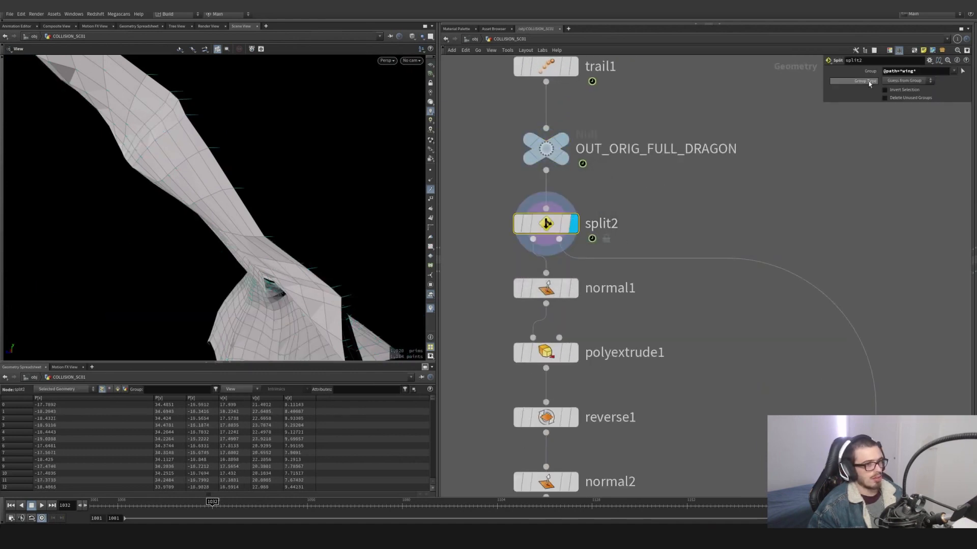
pyautogui.moveTo(326, 254); pyautogui.dragTo(294, 266)
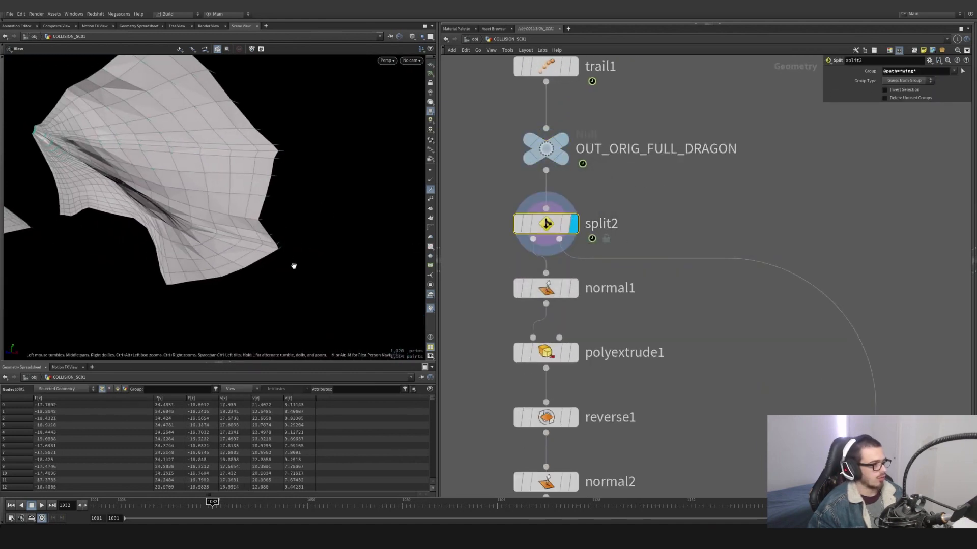
pyautogui.click(573, 289)
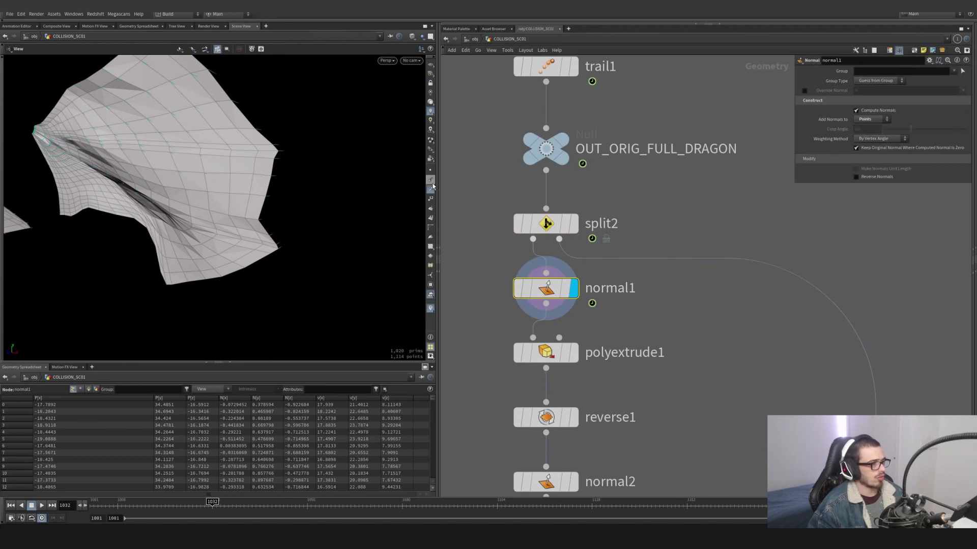
pyautogui.moveTo(432, 184); pyautogui.dragTo(153, 196)
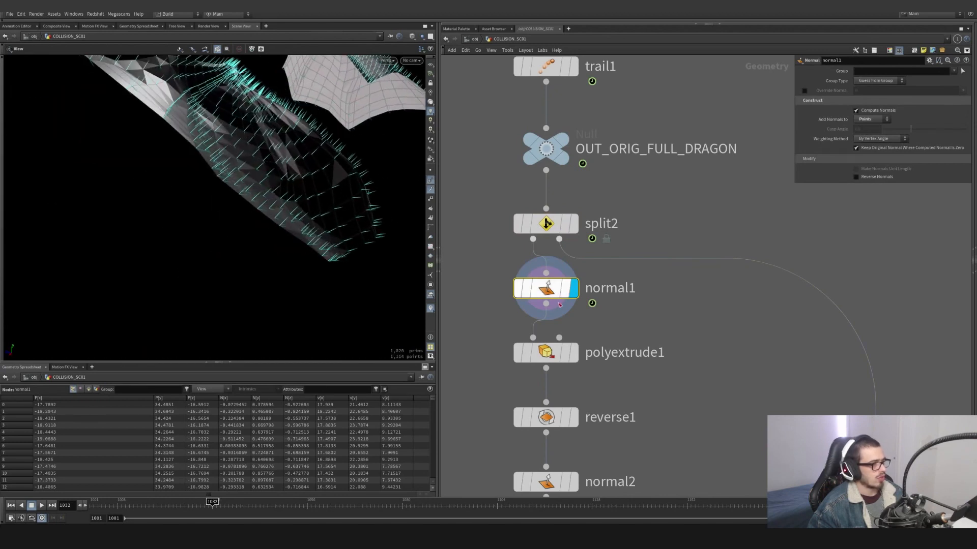
# - Display polyextrude1 to inspect the thickened wings from several sides, and switch the display to reverse1
pyautogui.click(574, 353)
pyautogui.moveTo(293, 220); pyautogui.dragTo(329, 176)
pyautogui.moveTo(570, 420); pyautogui.dragTo(574, 317, button='middle')
pyautogui.moveTo(574, 316)
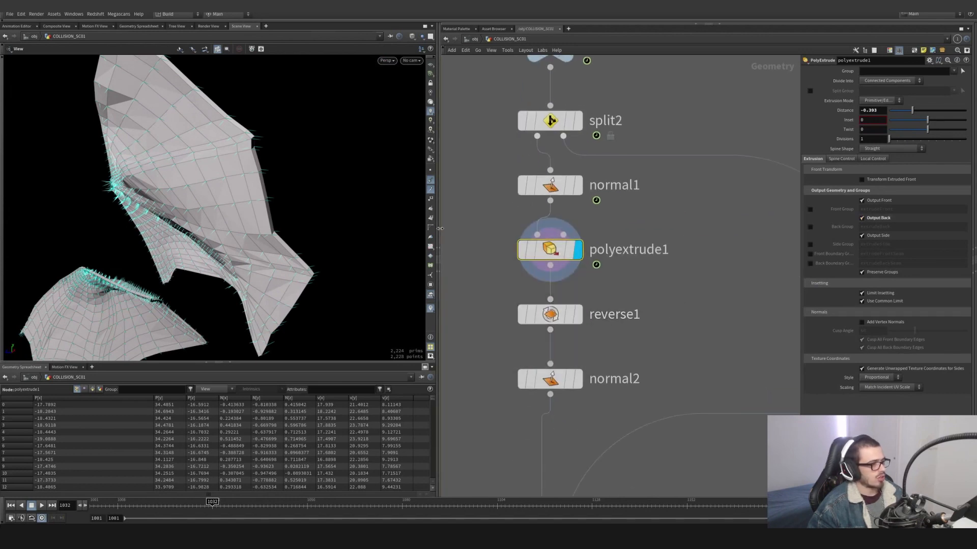
pyautogui.moveTo(408, 236); pyautogui.dragTo(194, 233)
pyautogui.click(578, 314)
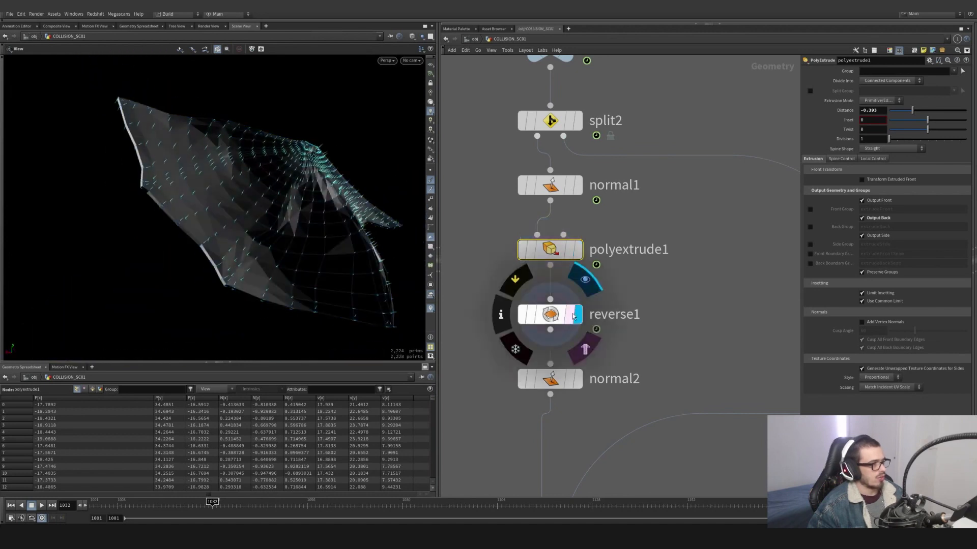
# - Inspect the reversed wing faces of reverse1 from both sides, changing the viewport shading
pyautogui.moveTo(283, 240); pyautogui.dragTo(351, 159)
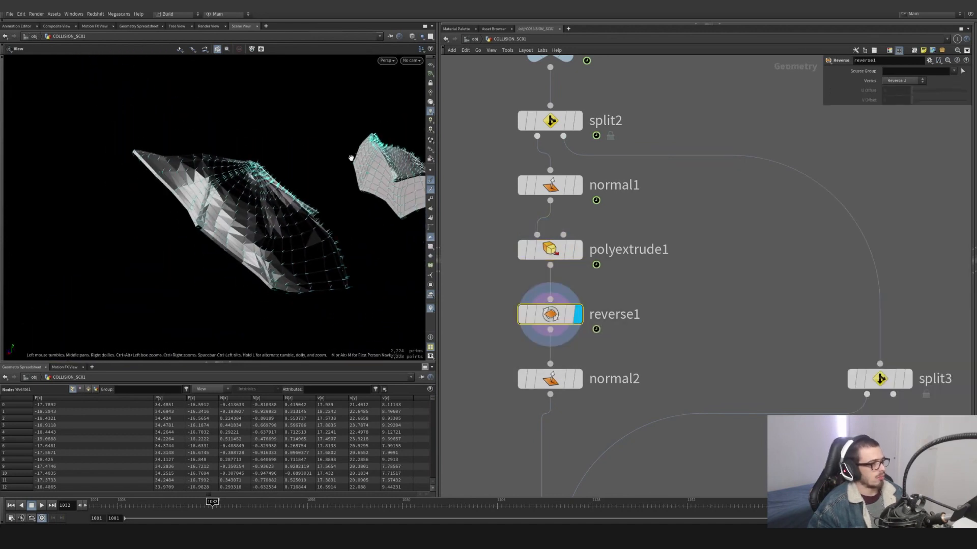
pyautogui.click(430, 105)
pyautogui.moveTo(256, 186); pyautogui.dragTo(382, 155)
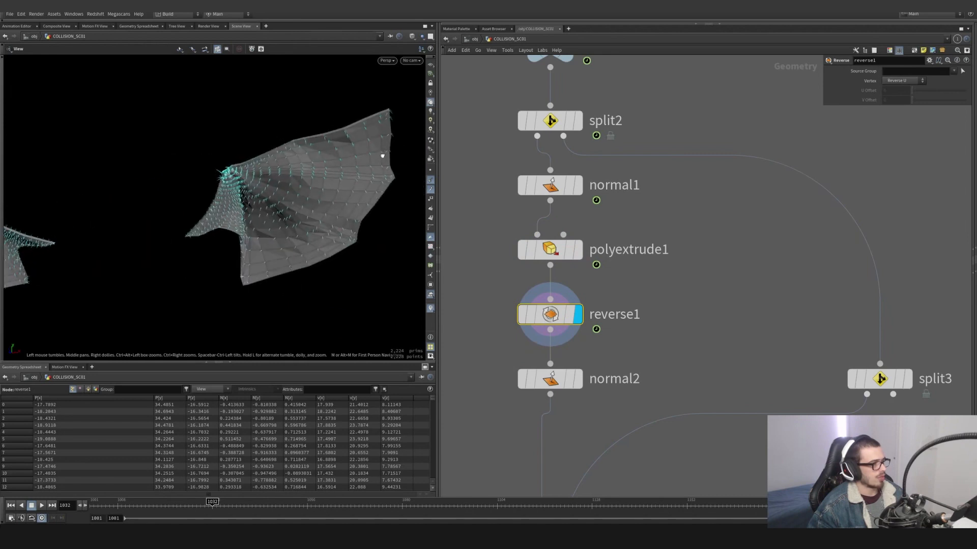
# - Display normal2 and inspect the recomputed vertex normals on both sides of the wings
pyautogui.click(576, 379)
pyautogui.scroll(-5, 620, 370)
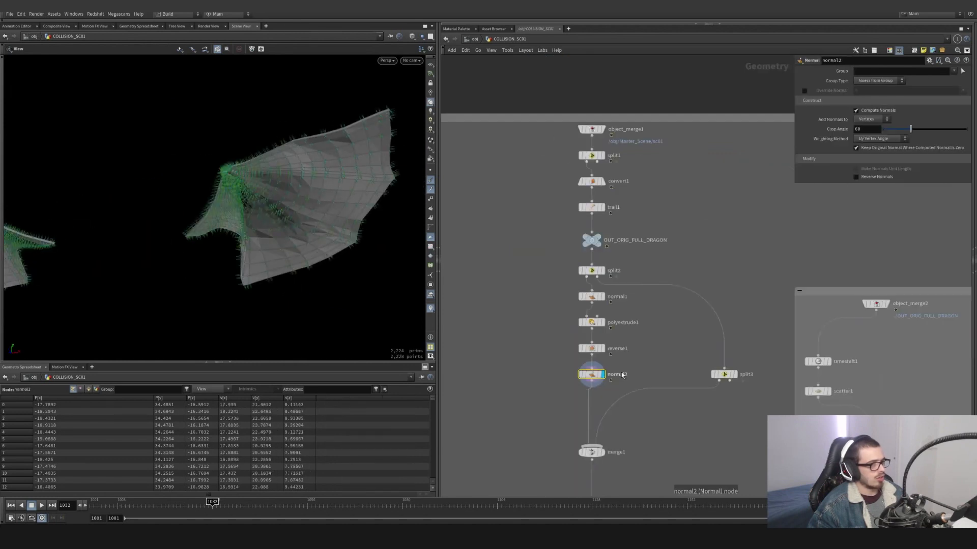
pyautogui.moveTo(625, 385); pyautogui.dragTo(619, 295, button='middle')
pyautogui.moveTo(622, 355); pyautogui.dragTo(632, 317, button='middle')
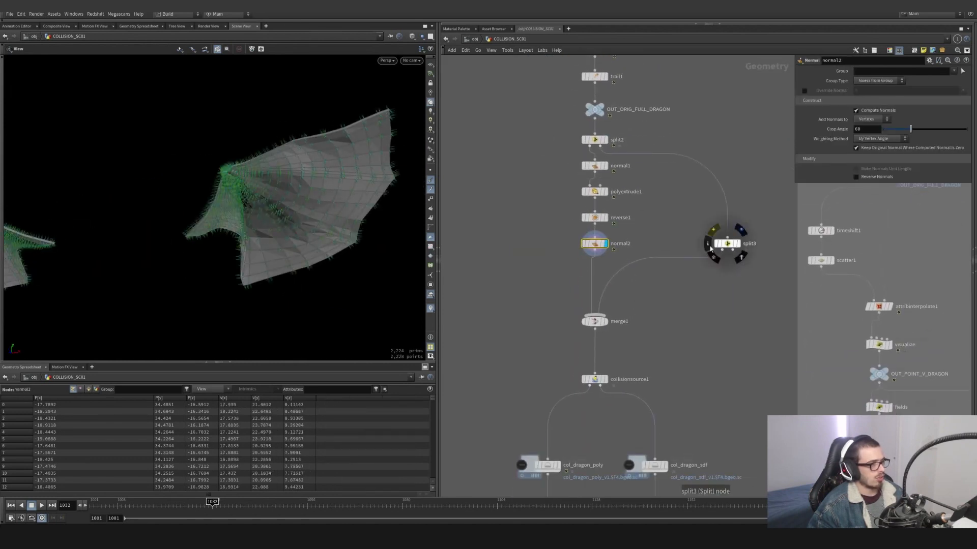
pyautogui.moveTo(279, 224); pyautogui.dragTo(116, 240)
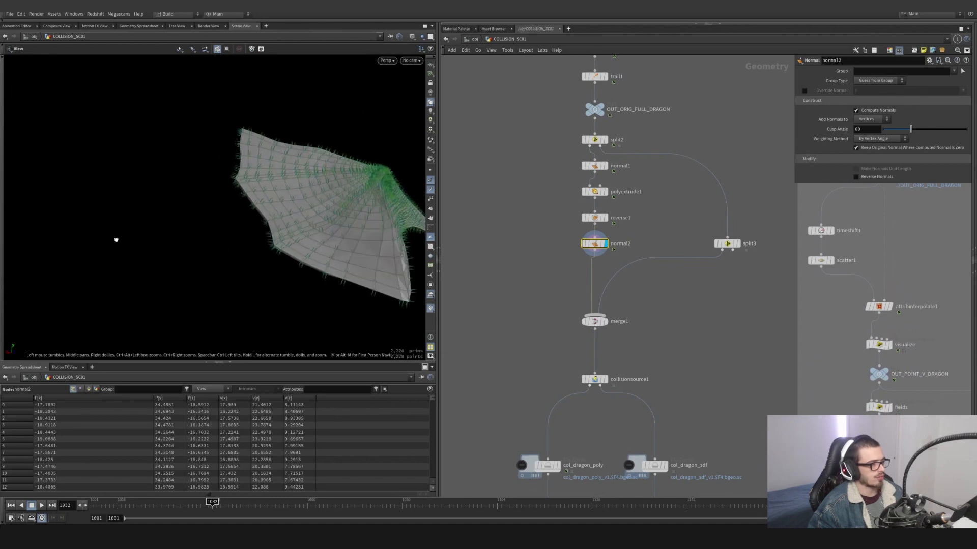
# - Display split3 and inspect the dragon body isolated without the wing membranes
pyautogui.click(737, 245)
pyautogui.click(727, 243)
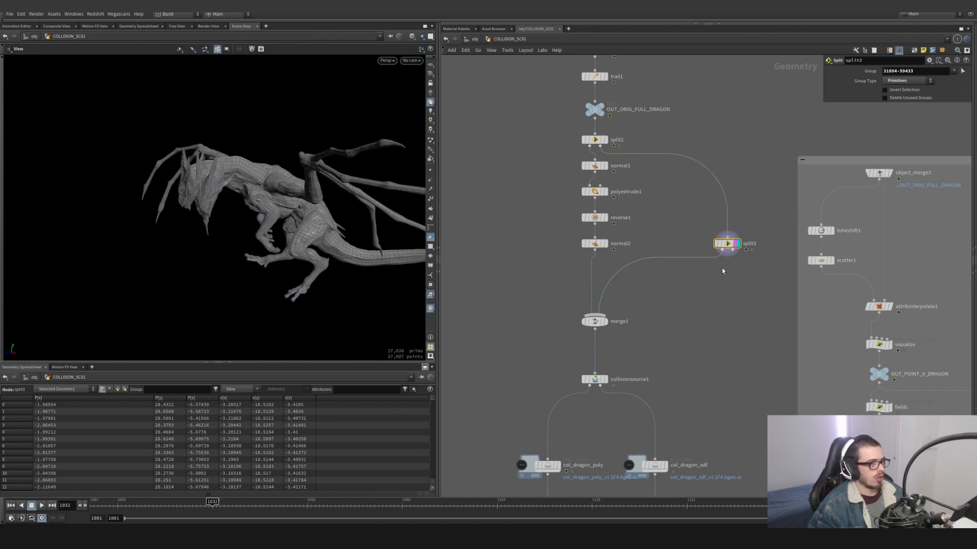
pyautogui.moveTo(311, 198); pyautogui.dragTo(281, 188)
pyautogui.press('s')
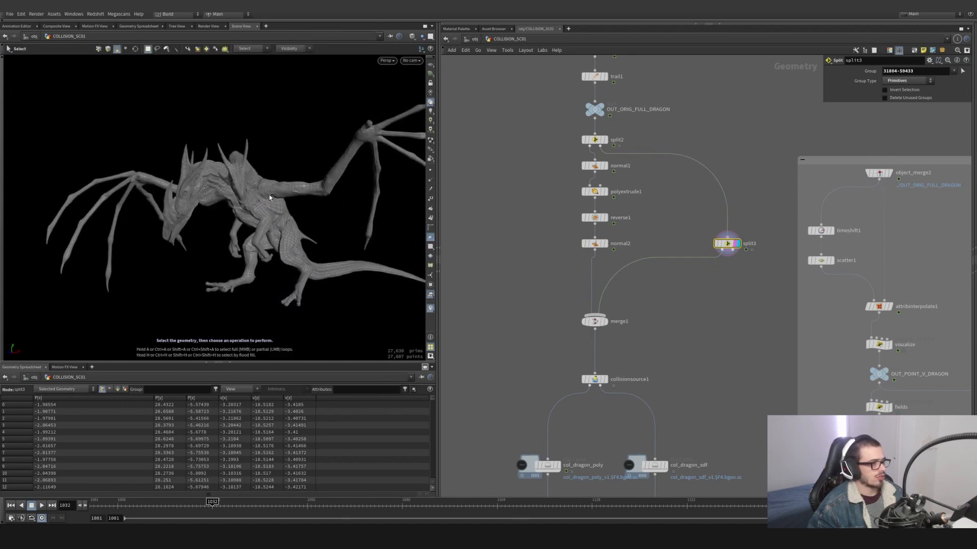
pyautogui.click(234, 219)
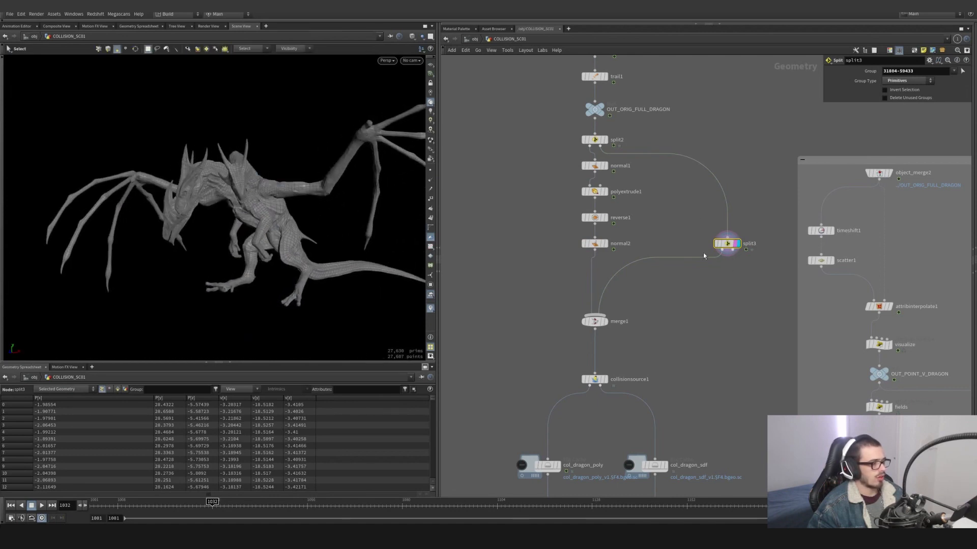
# - Try a Split on the body primitives of OUT_ORIG_FULL_DRAGON, and return to the parameters of split3
pyautogui.click(596, 140)
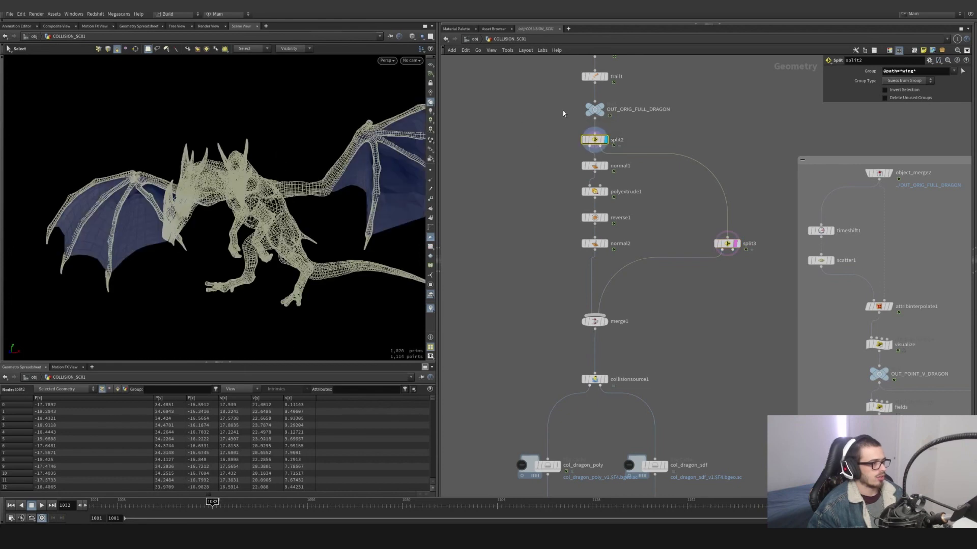
pyautogui.click(593, 111)
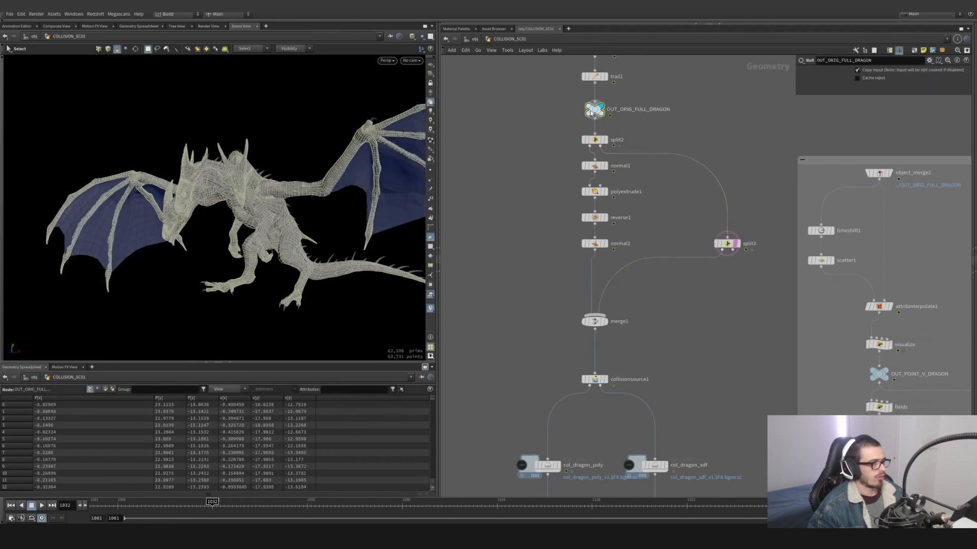
pyautogui.doubleClick(262, 203)
pyautogui.press('Tab')
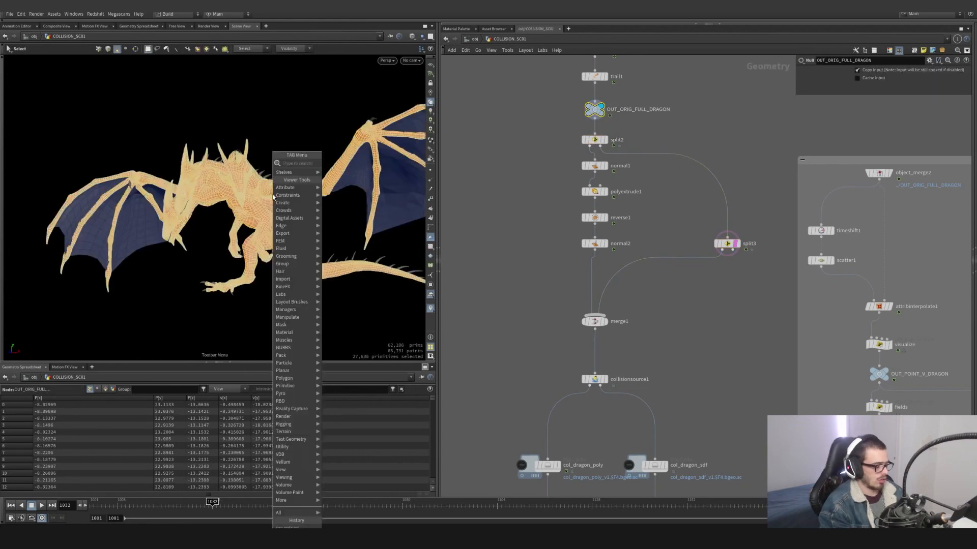
pyautogui.write('split')
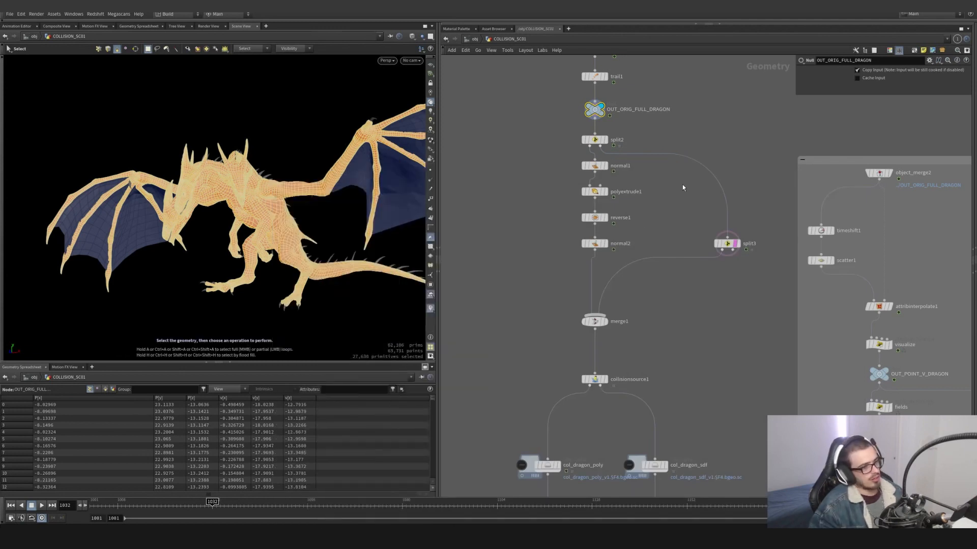
pyautogui.click(673, 282)
pyautogui.scroll(4, 349, 267)
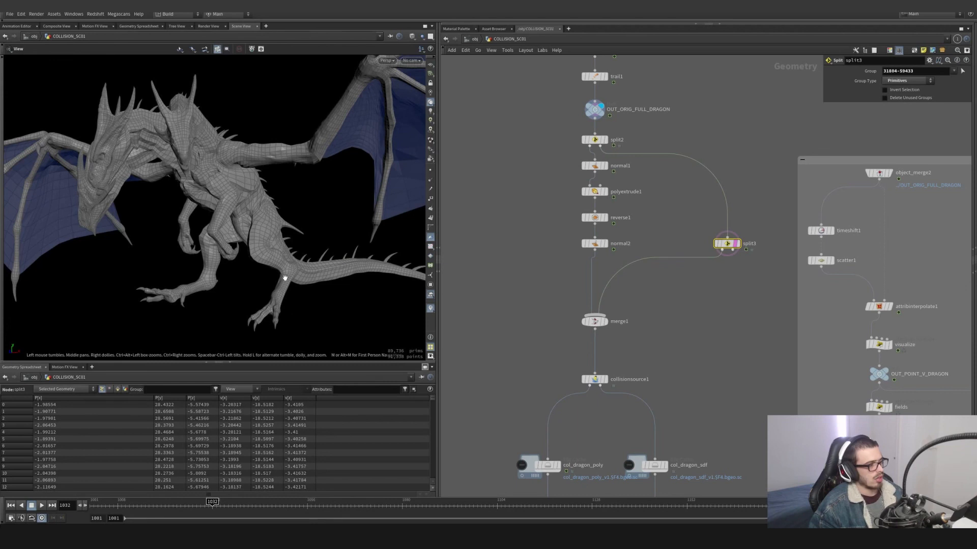
# - Display merge1 to view the thickened wings combined with the body, and display collisionsource1 to review its volume settings
pyautogui.moveTo(627, 324); pyautogui.dragTo(636, 293, button='middle')
pyautogui.click(615, 290)
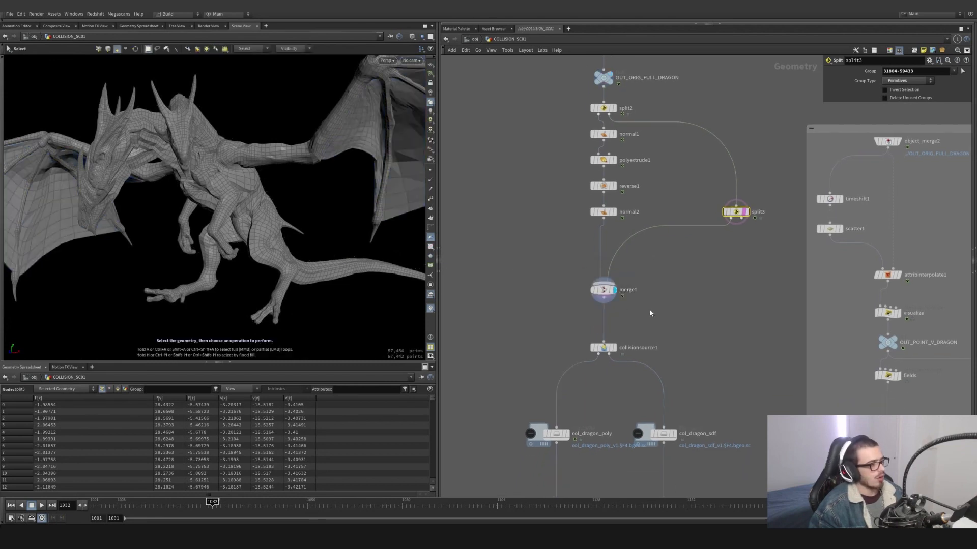
pyautogui.moveTo(214, 158)
pyautogui.keyDown('alt'); pyautogui.mouseDown()
pyautogui.moveTo(140, 162)
pyautogui.moveTo(203, 172)
pyautogui.mouseUp(); pyautogui.keyUp('alt')
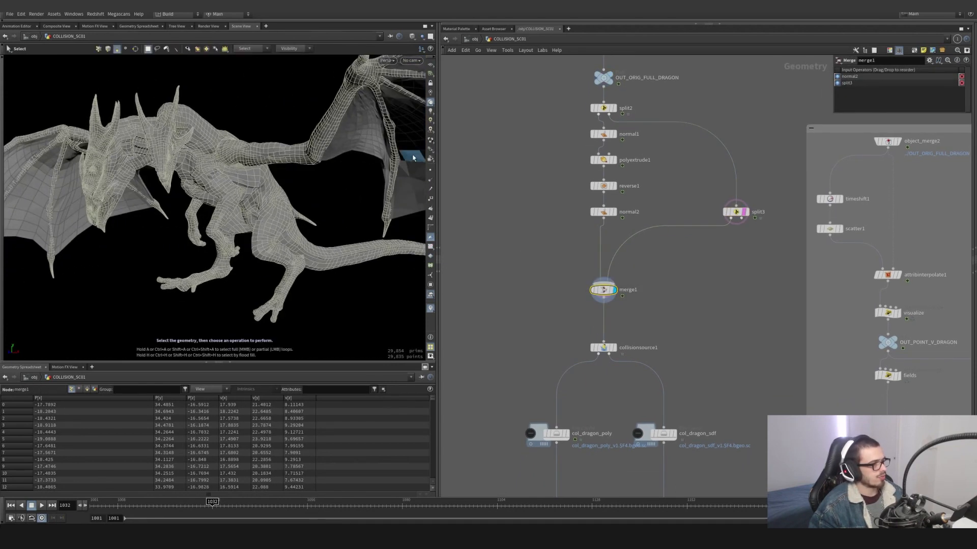
pyautogui.click(611, 290)
pyautogui.click(608, 350)
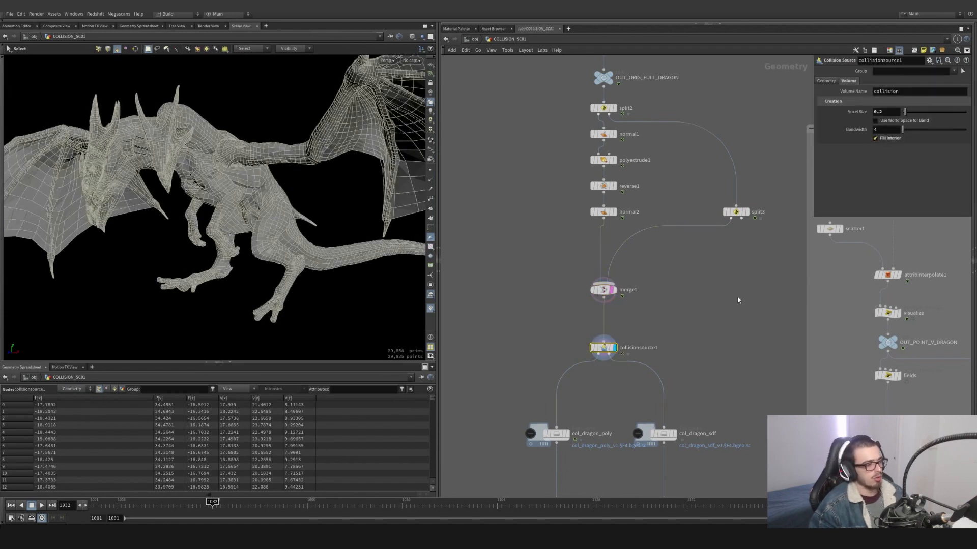
# - Display the col_dragon_sdf file cache, scrub to frame 1052, and check the node's geometry information
pyautogui.moveTo(683, 415); pyautogui.dragTo(678, 333, button='middle')
pyautogui.click(667, 353)
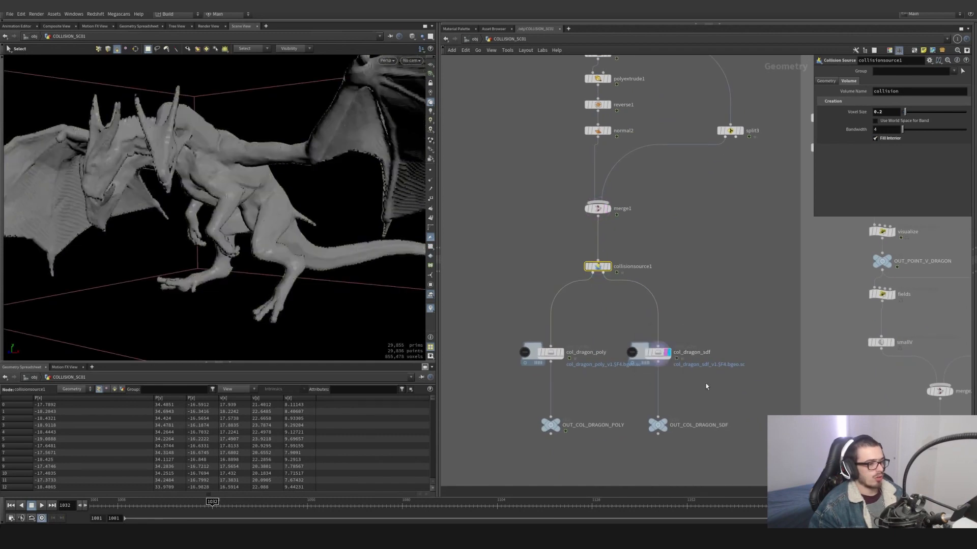
pyautogui.click(657, 352)
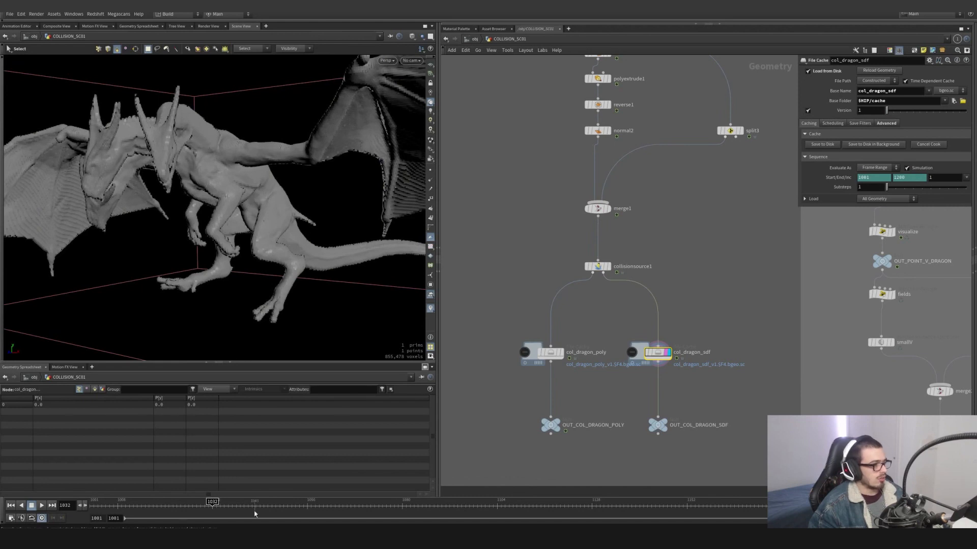
pyautogui.moveTo(244, 505); pyautogui.dragTo(292, 506)
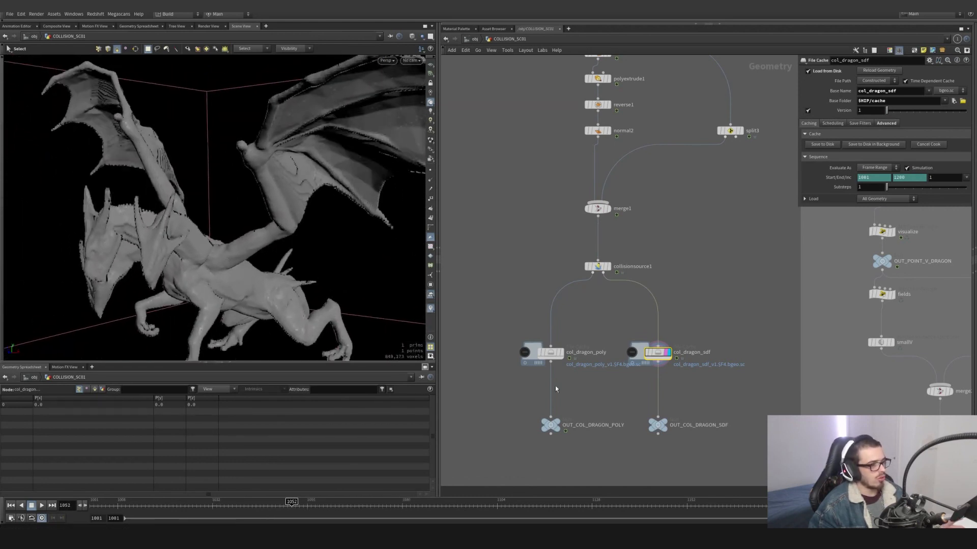
pyautogui.middleClick(655, 354)
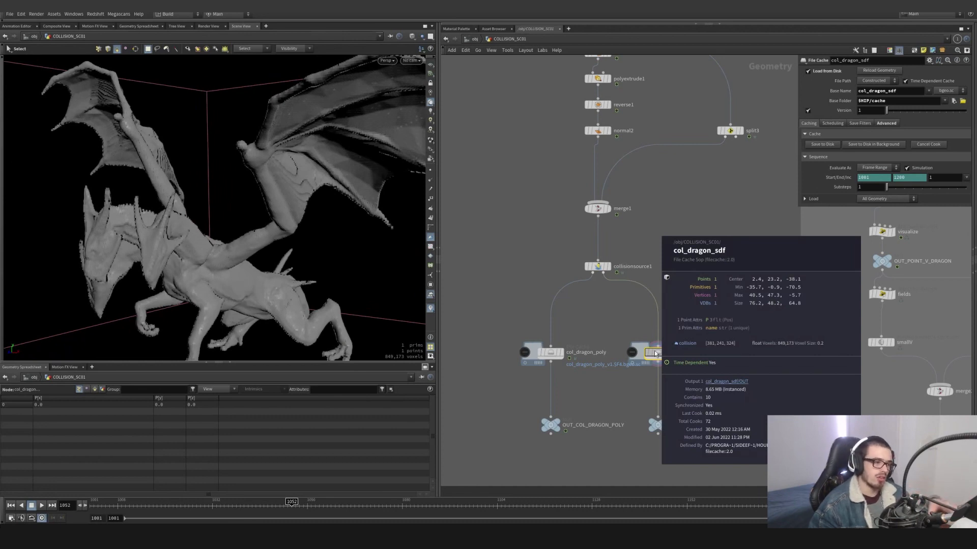
# - Display the col_dragon_poly file cache at frame 1048, and select the main chain of collision nodes in the network
pyautogui.click(559, 353)
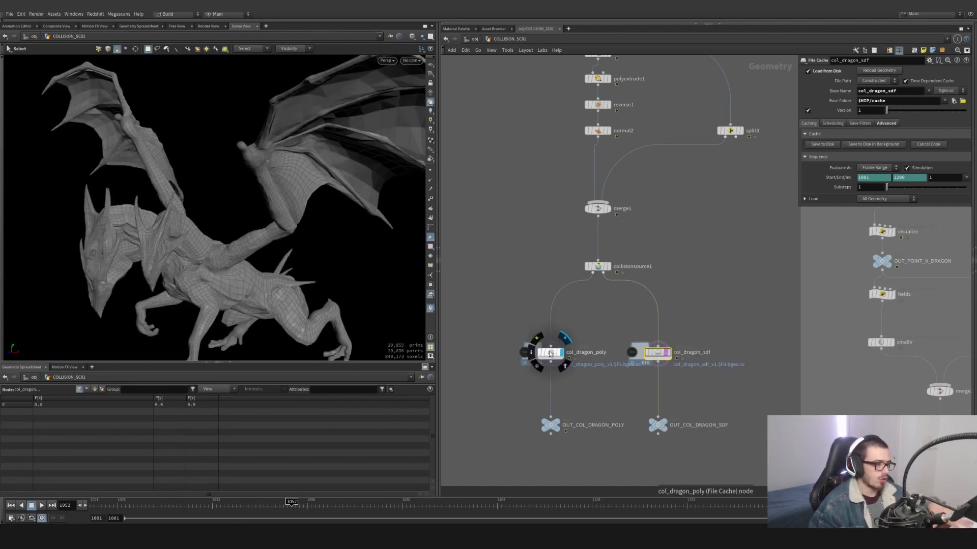
pyautogui.click(549, 354)
pyautogui.moveTo(269, 508)
pyautogui.mouseDown()
pyautogui.moveTo(228, 503)
pyautogui.moveTo(276, 502)
pyautogui.mouseUp()
pyautogui.scroll(-4, 597, 386)
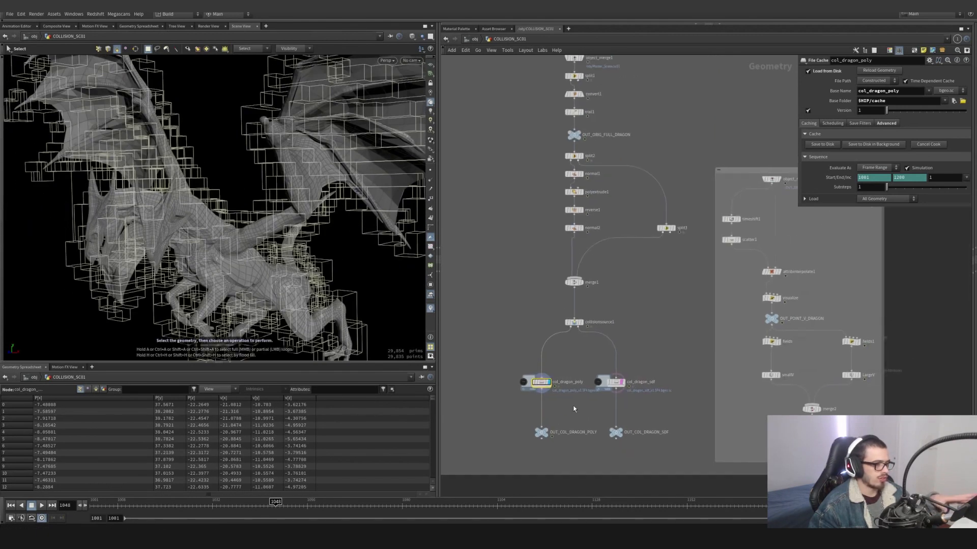
pyautogui.scroll(-3, 573, 408)
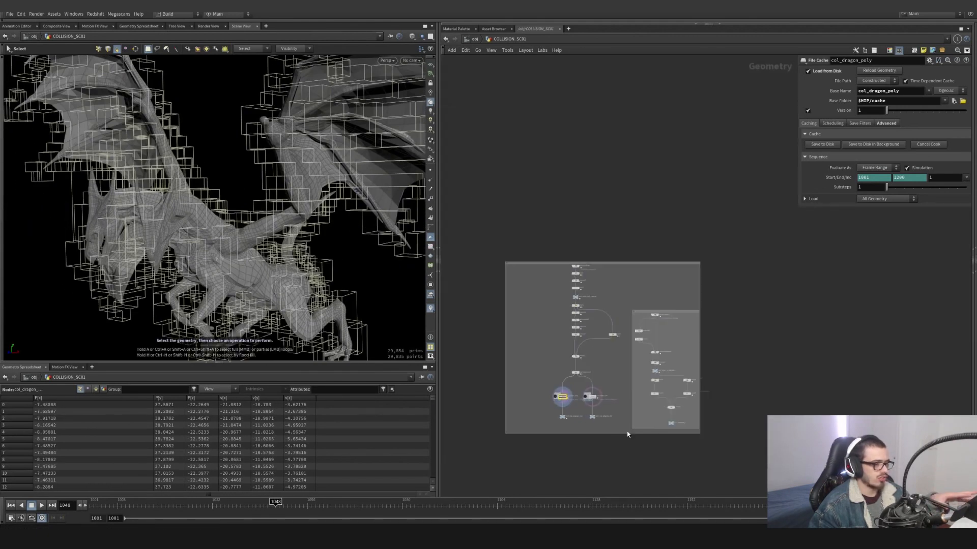
pyautogui.click(533, 268)
# - Display object_merge2 in the second node group, and trace its reference to OUT_ORIG_FULL_DRAGON in the main chain
pyautogui.scroll(7, 657, 338)
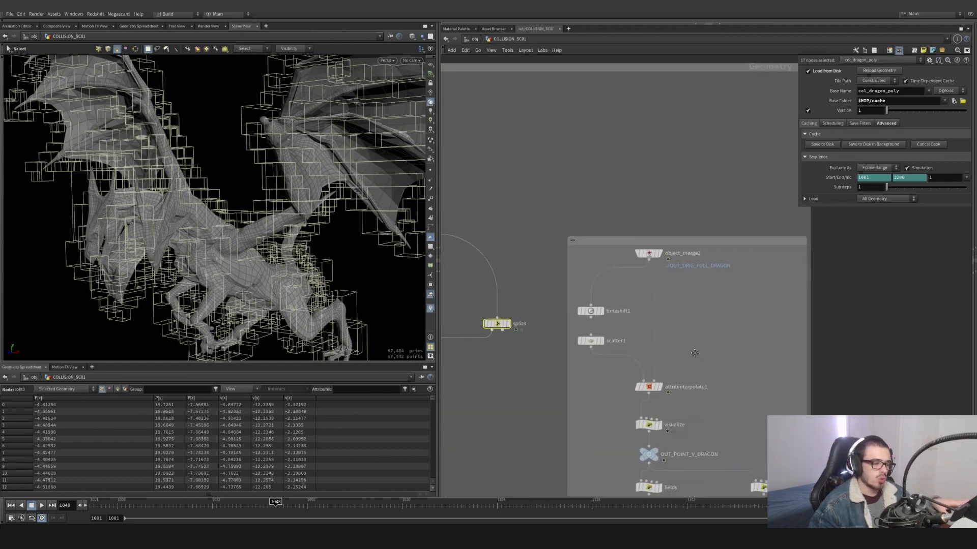
pyautogui.moveTo(694, 353); pyautogui.dragTo(691, 357, button='middle')
pyautogui.click(656, 260)
pyautogui.click(647, 259)
pyautogui.click(653, 260)
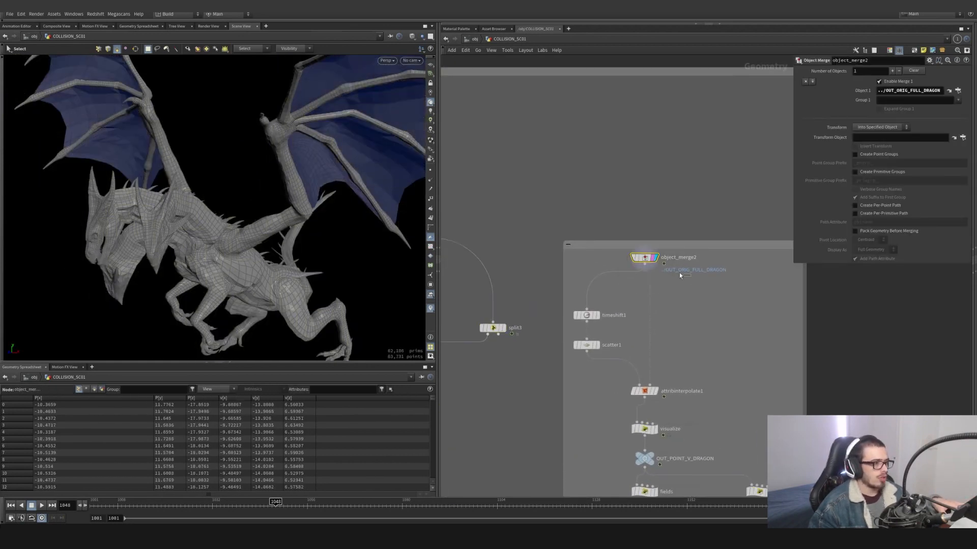
pyautogui.moveTo(681, 278); pyautogui.dragTo(794, 347, button='middle')
pyautogui.scroll(-2, 793, 347)
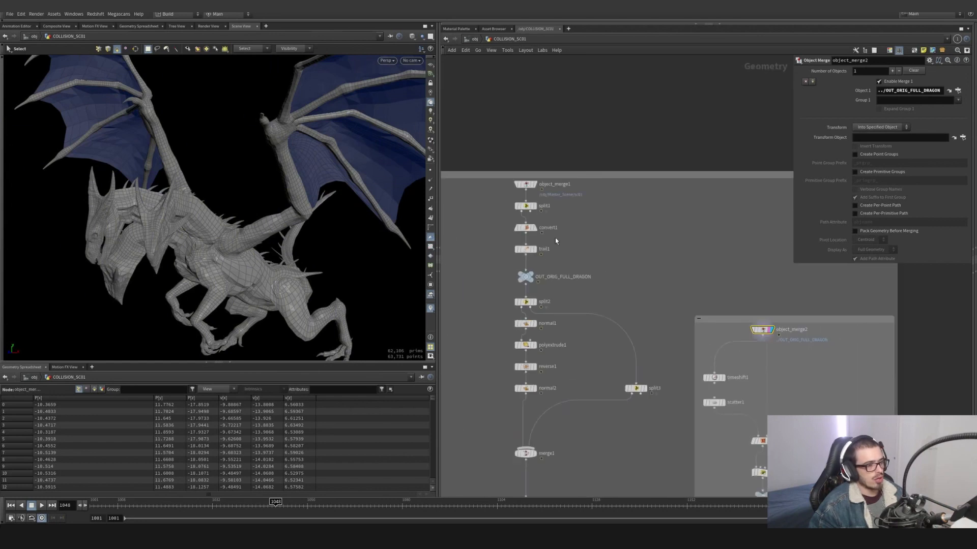
pyautogui.moveTo(730, 382); pyautogui.dragTo(658, 327, button='middle')
# - Display timeshift1 and examine the time-shifted dragon and the node's frame setting
pyautogui.scroll(4, 658, 327)
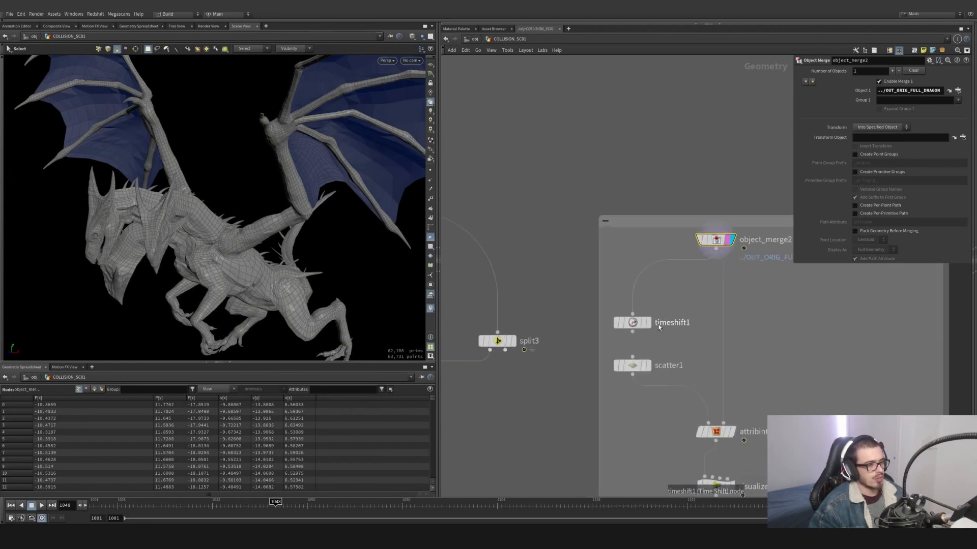
pyautogui.scroll(2, 659, 327)
pyautogui.click(651, 299)
pyautogui.click(634, 323)
pyautogui.keyDown('alt'); pyautogui.moveTo(305, 275); pyautogui.dragTo(351, 325); pyautogui.keyUp('alt')
pyautogui.keyDown('alt'); pyautogui.moveTo(239, 164); pyautogui.dragTo(248, 197, button='middle'); pyautogui.keyUp('alt')
pyautogui.keyDown('alt'); pyautogui.moveTo(248, 196); pyautogui.dragTo(367, 181); pyautogui.keyUp('alt')
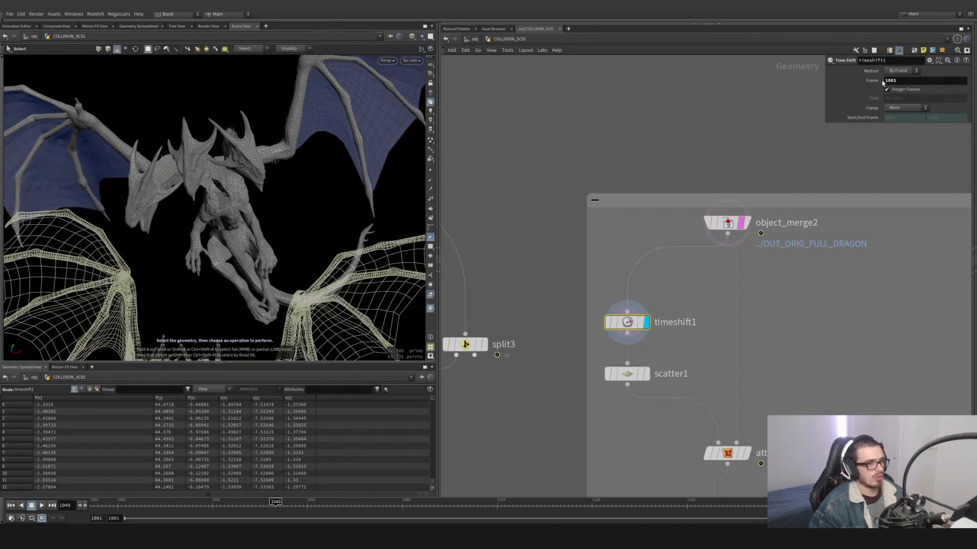
# - Display scatter1 and review its output attributes and point-count options
pyautogui.moveTo(810, 330); pyautogui.dragTo(785, 231, button='middle')
pyautogui.click(621, 275)
pyautogui.click(602, 274)
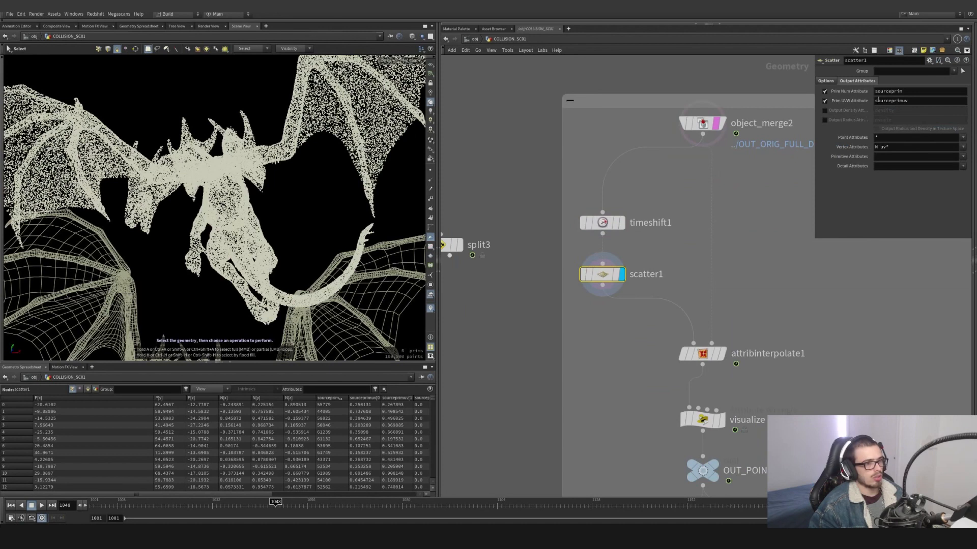
pyautogui.click(825, 81)
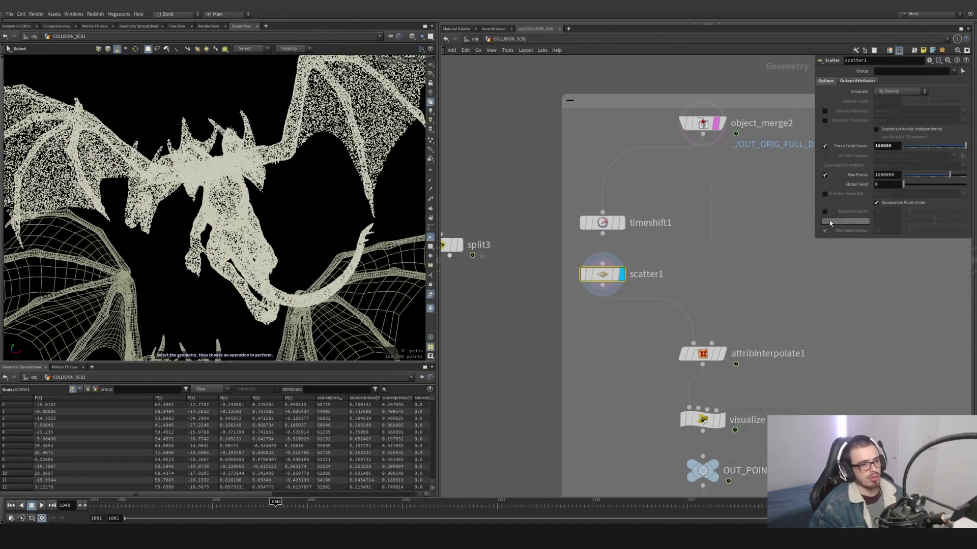
# - Display attribinterpolate1 and examine its settings together with its inputs, object_merge2 and scatter1
pyautogui.scroll(2, 705, 345)
pyautogui.moveTo(705, 345); pyautogui.dragTo(650, 288, button='middle')
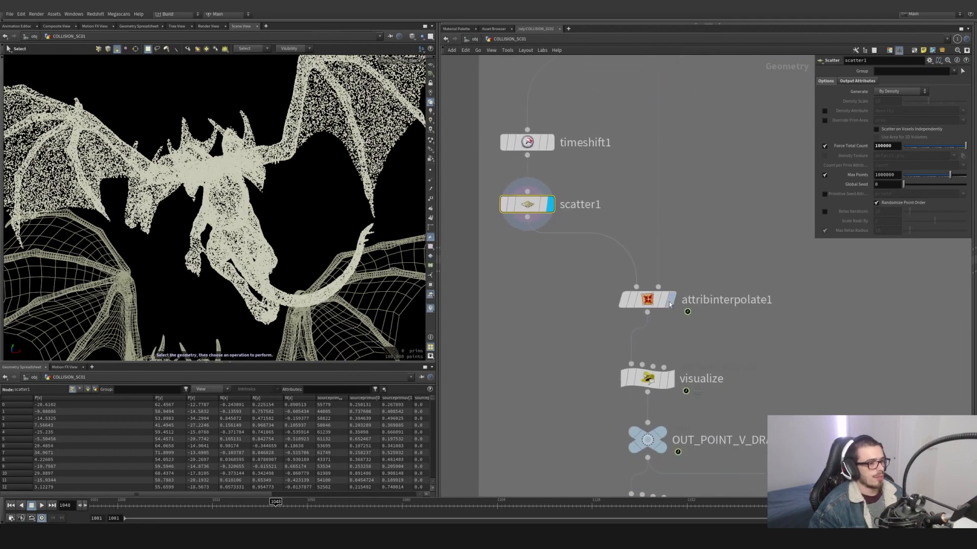
pyautogui.click(671, 299)
pyautogui.moveTo(708, 326); pyautogui.dragTo(637, 276)
pyautogui.scroll(-3, 626, 273)
pyautogui.moveTo(618, 183)
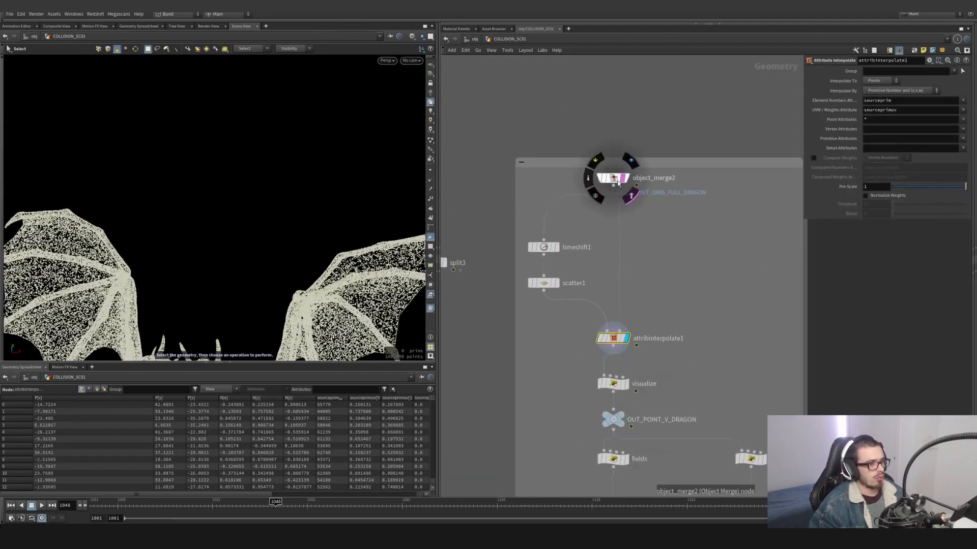
pyautogui.moveTo(546, 289)
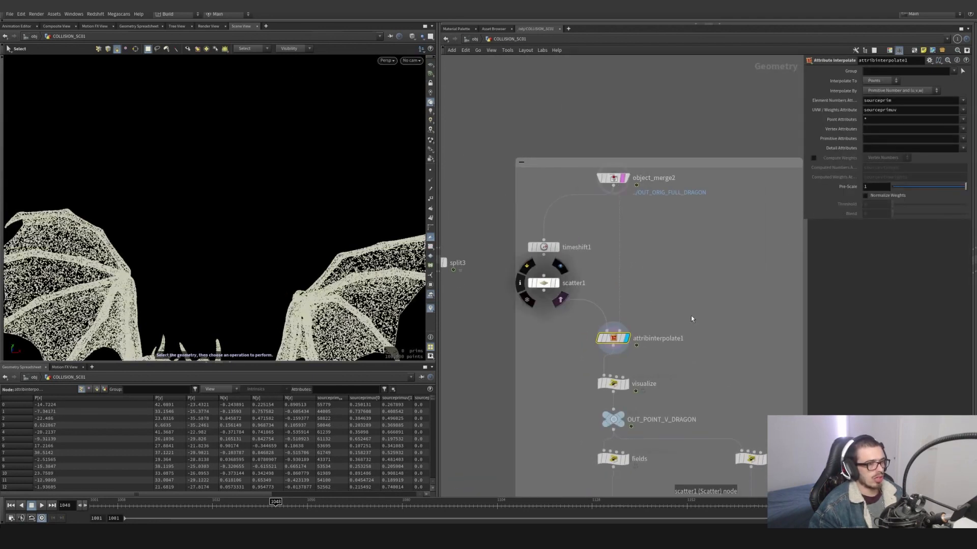
# - View all of the interpolated dragon points and scrub the animation back to frame 1023
pyautogui.scroll(-3, 273, 292)
pyautogui.keyDown('alt'); pyautogui.moveTo(270, 260); pyautogui.dragTo(268, 169, button='middle'); pyautogui.keyUp('alt')
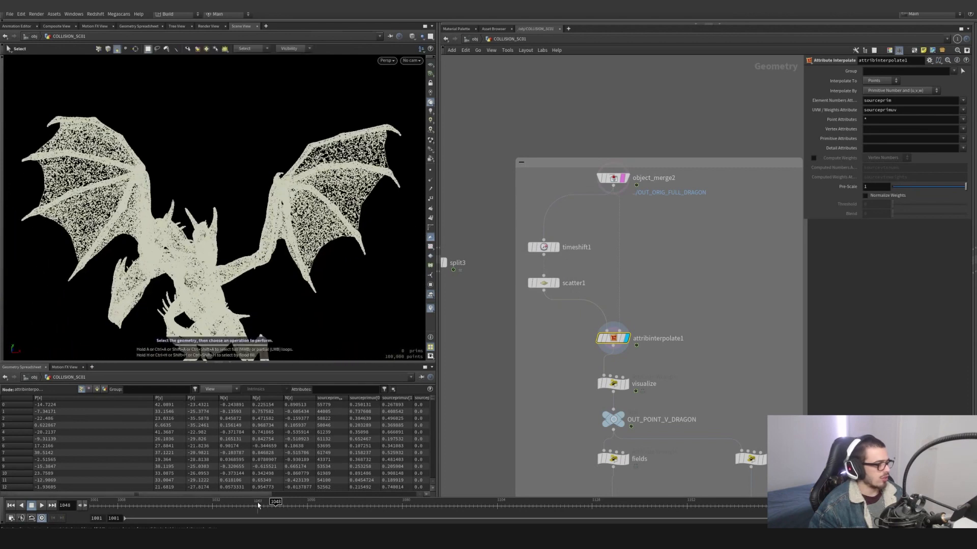
pyautogui.moveTo(258, 503); pyautogui.dragTo(176, 502)
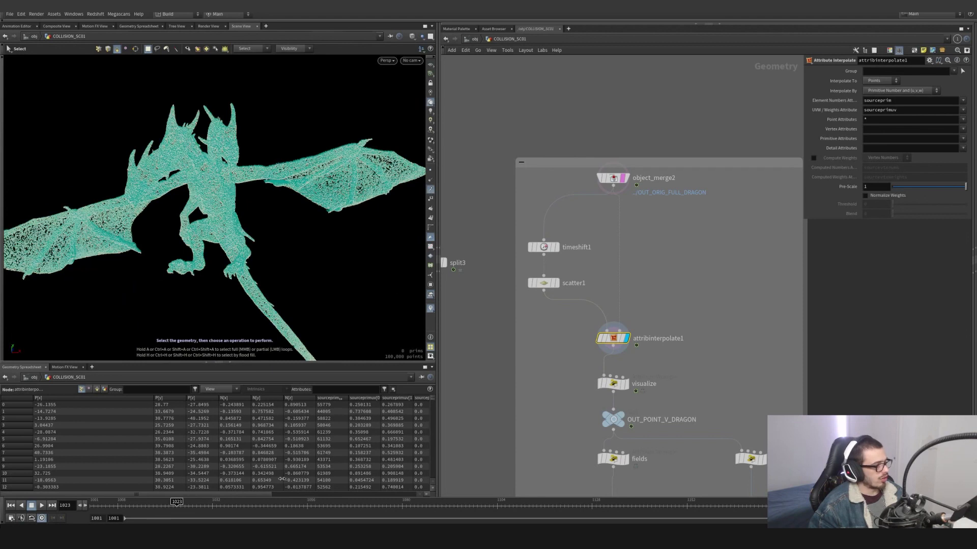
# - Scrub the animation to frame 1065 and display the visualize wrangle below attribinterpolate1
pyautogui.moveTo(266, 503); pyautogui.dragTo(344, 504)
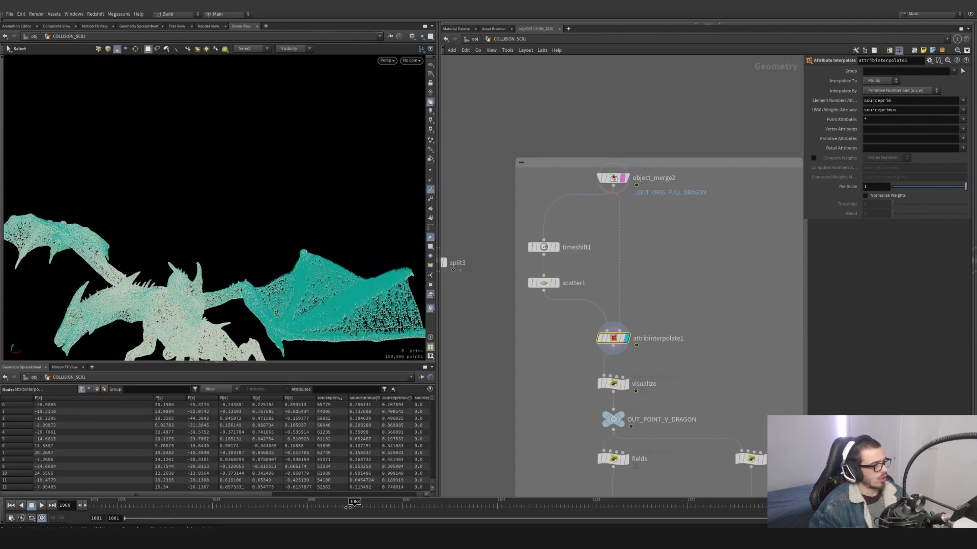
pyautogui.moveTo(654, 377); pyautogui.dragTo(635, 318, button='middle')
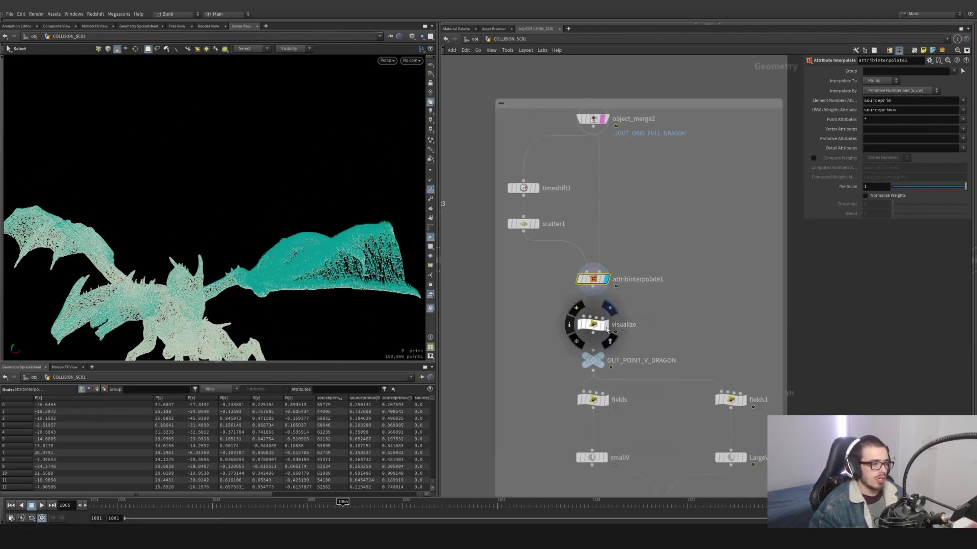
pyautogui.click(606, 326)
pyautogui.moveTo(654, 335); pyautogui.dragTo(519, 287)
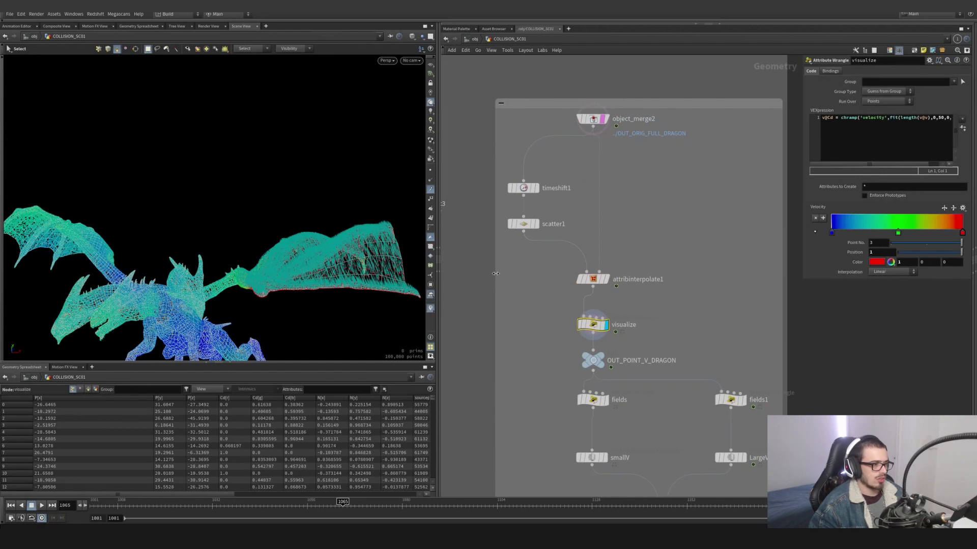
# - Adjust the viewport's point display and inspect the whole dragon coloured by velocity
pyautogui.click(430, 189)
pyautogui.keyDown('alt'); pyautogui.moveTo(301, 254); pyautogui.dragTo(272, 283); pyautogui.keyUp('alt')
pyautogui.scroll(-3, 273, 284)
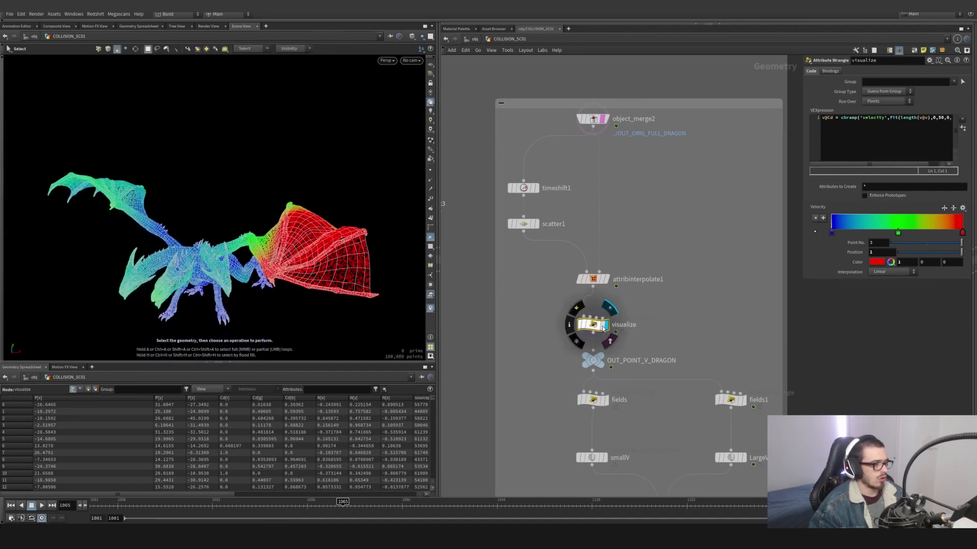
pyautogui.click(609, 342)
pyautogui.scroll(-1, 305, 275)
pyautogui.scroll(-1, 305, 275)
pyautogui.press('s')
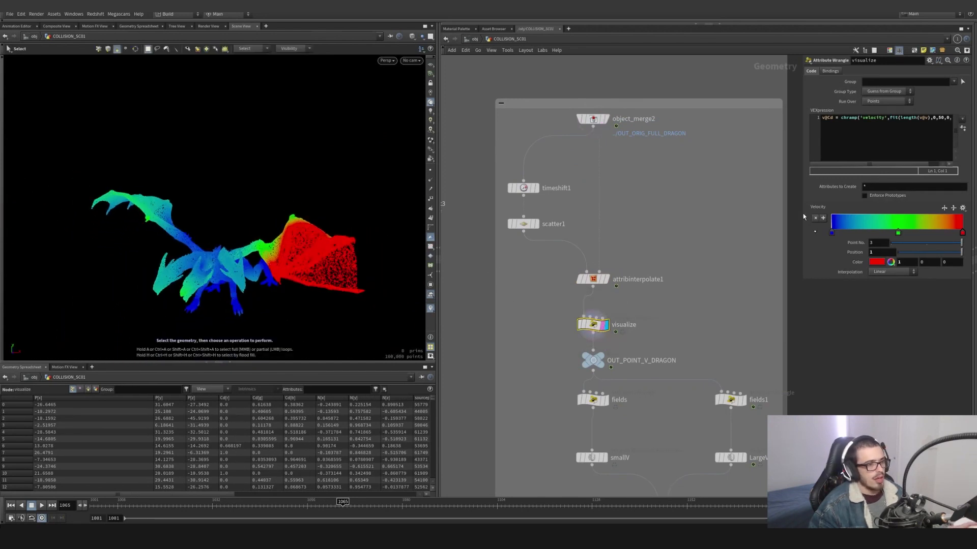
# - Examine the visualize wrangle's velocity ramp expression and its fit range, then check the colours at frame 1088
pyautogui.moveTo(802, 214); pyautogui.dragTo(688, 201)
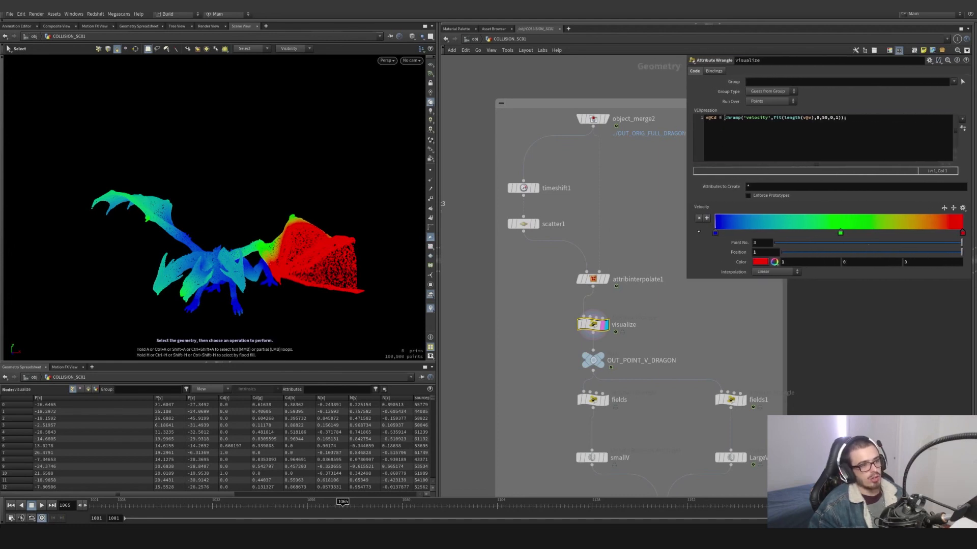
pyautogui.moveTo(725, 118); pyautogui.dragTo(738, 117)
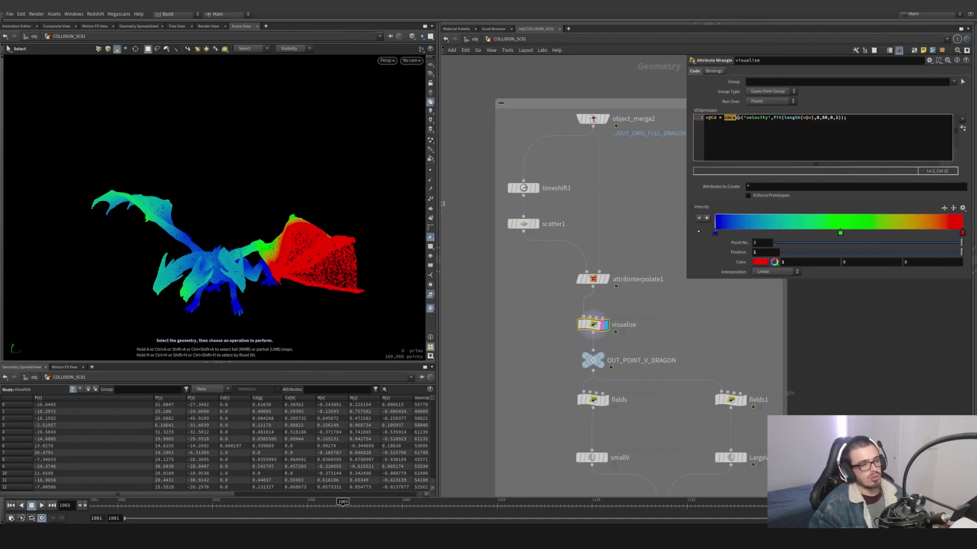
pyautogui.click(776, 117)
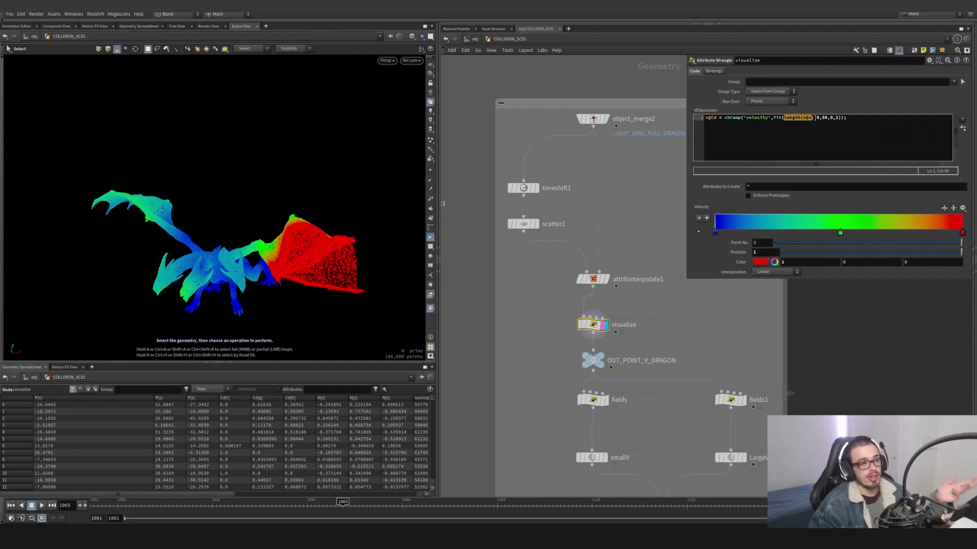
pyautogui.click(816, 117)
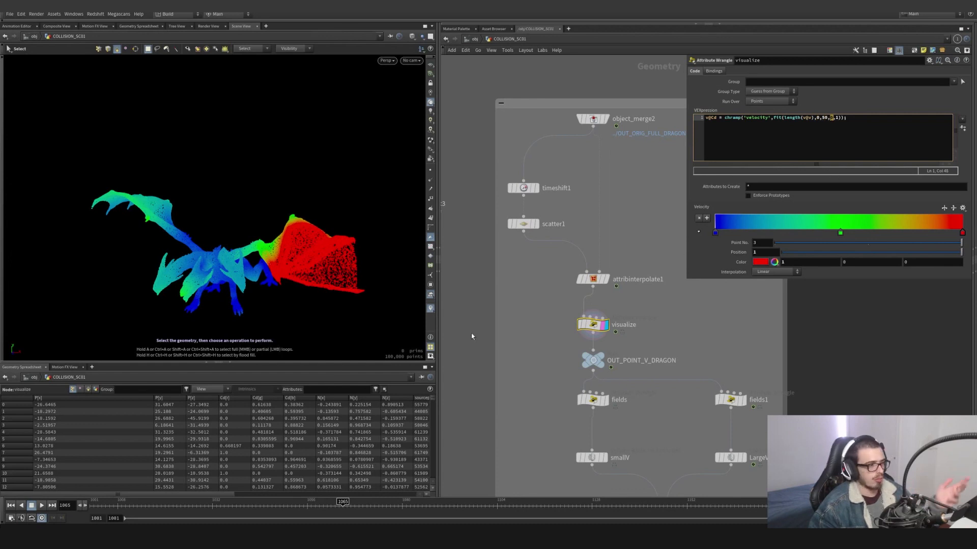
pyautogui.moveTo(341, 503); pyautogui.dragTo(433, 503)
# - Display OUT_POINT_V_DRAGON and examine the velocity attribute expressions in the fields and fields1 wrangles
pyautogui.moveTo(667, 439); pyautogui.dragTo(631, 401, button='middle')
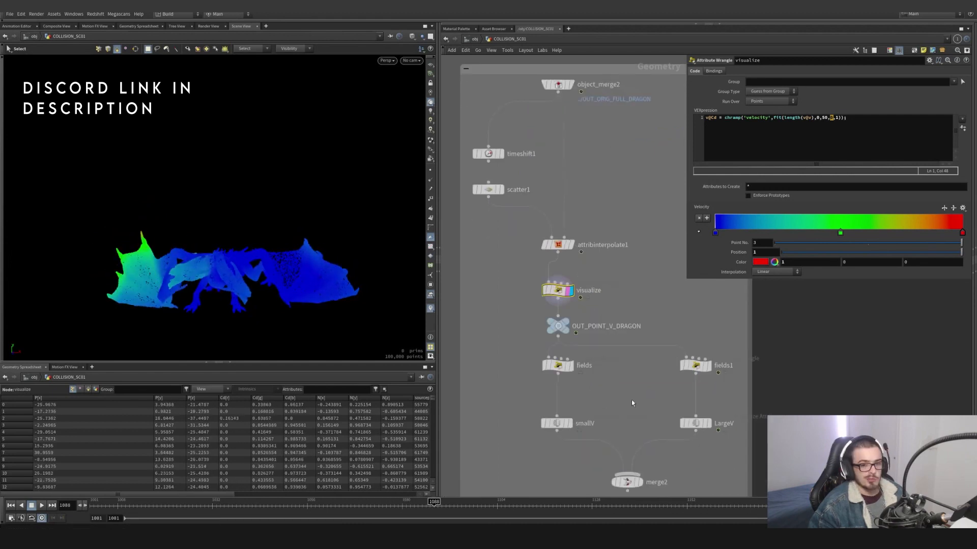
pyautogui.click(558, 326)
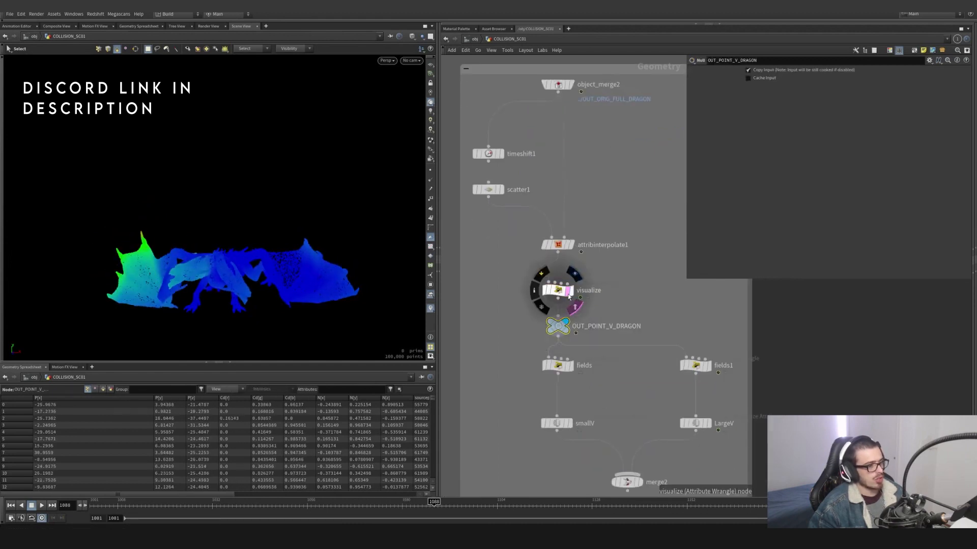
pyautogui.moveTo(615, 409); pyautogui.dragTo(573, 359, button='middle')
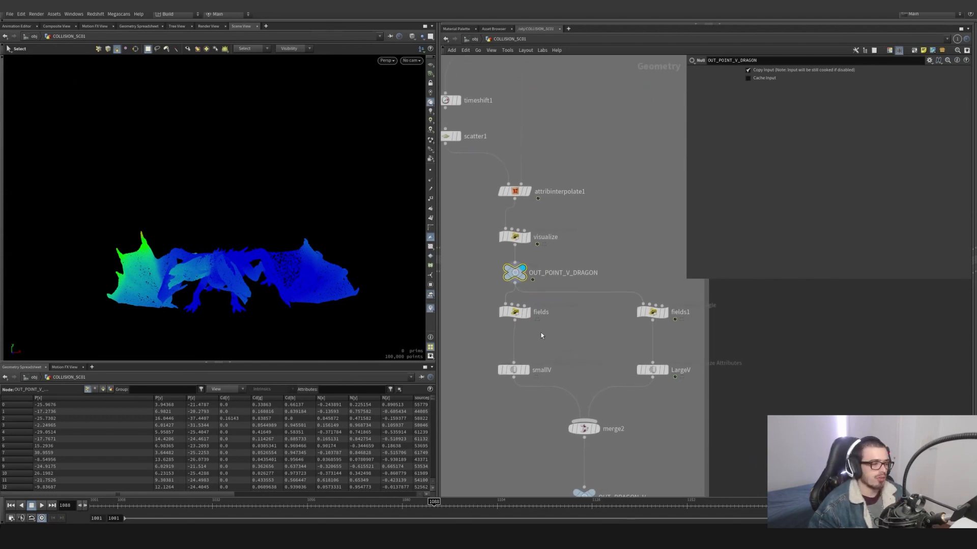
pyautogui.click(529, 318)
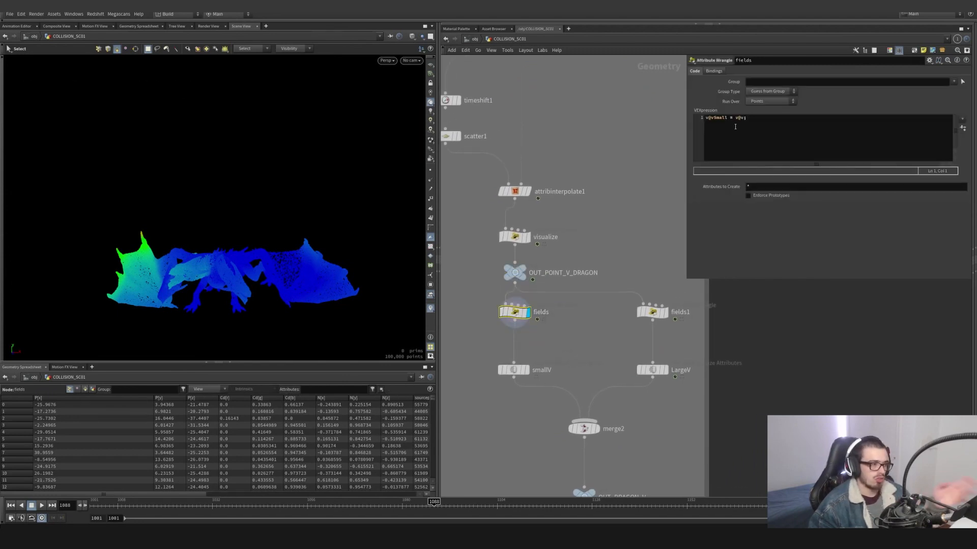
pyautogui.click(653, 312)
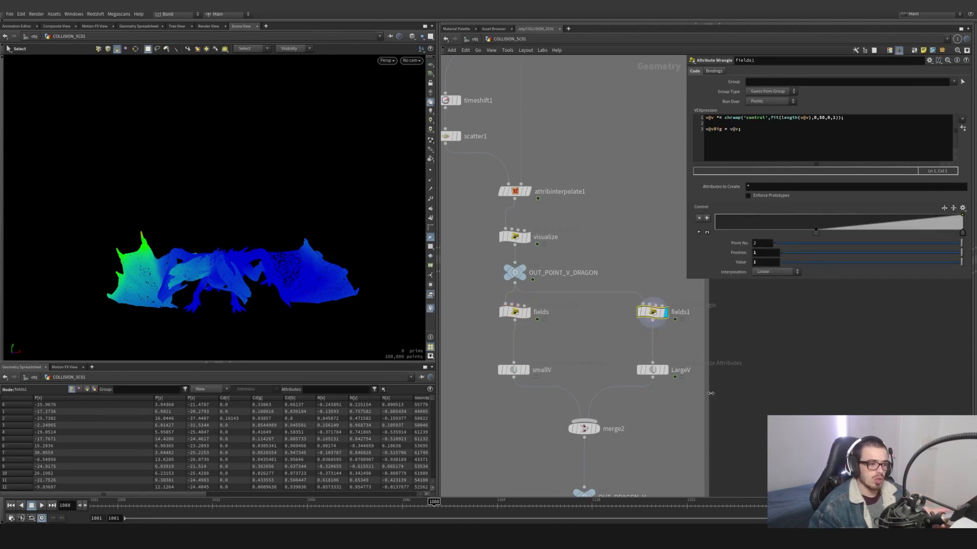
# - Display the smallV volume and compare its rasterized vSmall attribute with the expression in the fields wrangle
pyautogui.moveTo(658, 371)
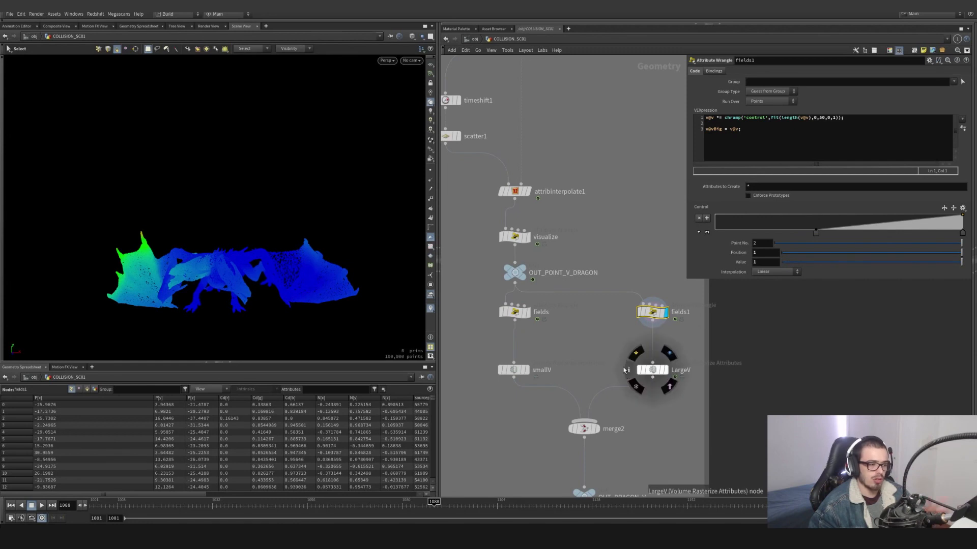
pyautogui.click(528, 370)
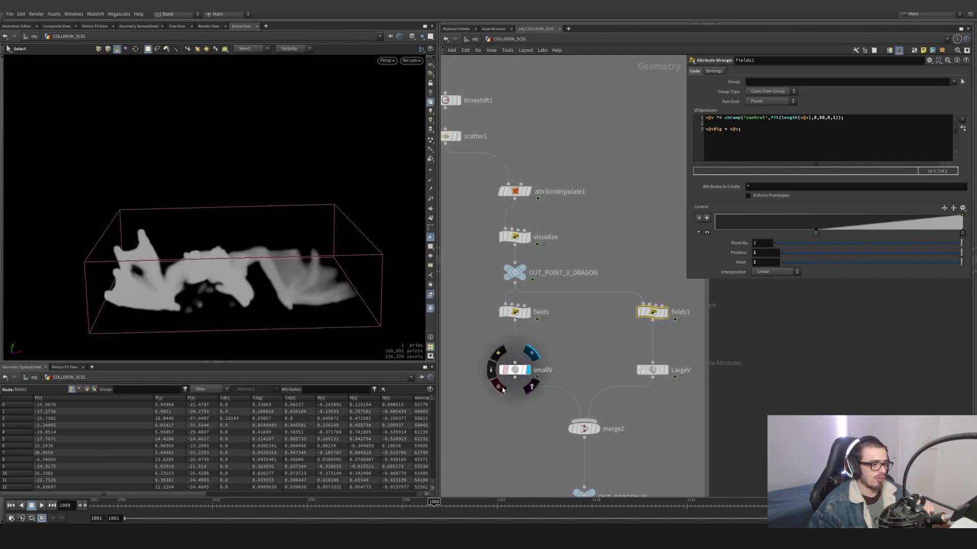
pyautogui.click(515, 369)
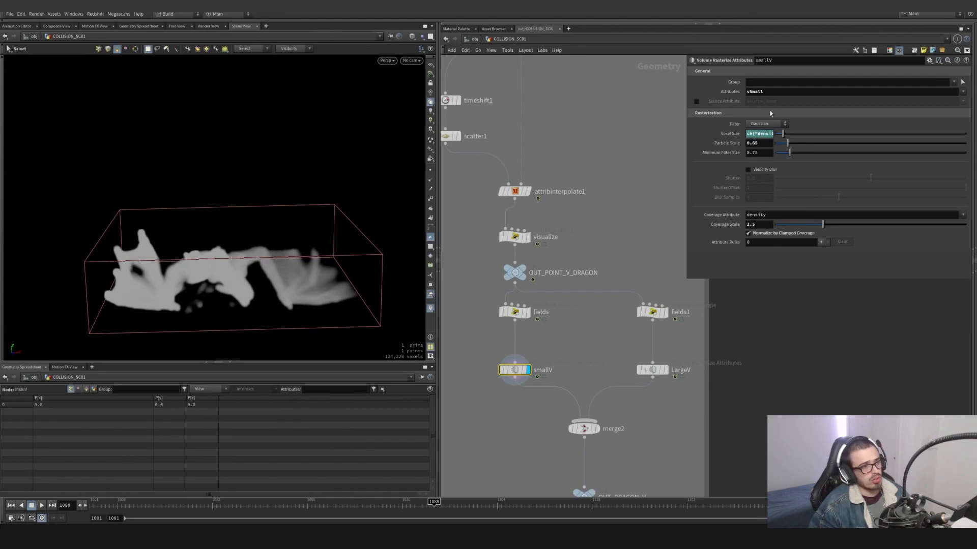
pyautogui.moveTo(686, 149); pyautogui.dragTo(622, 153)
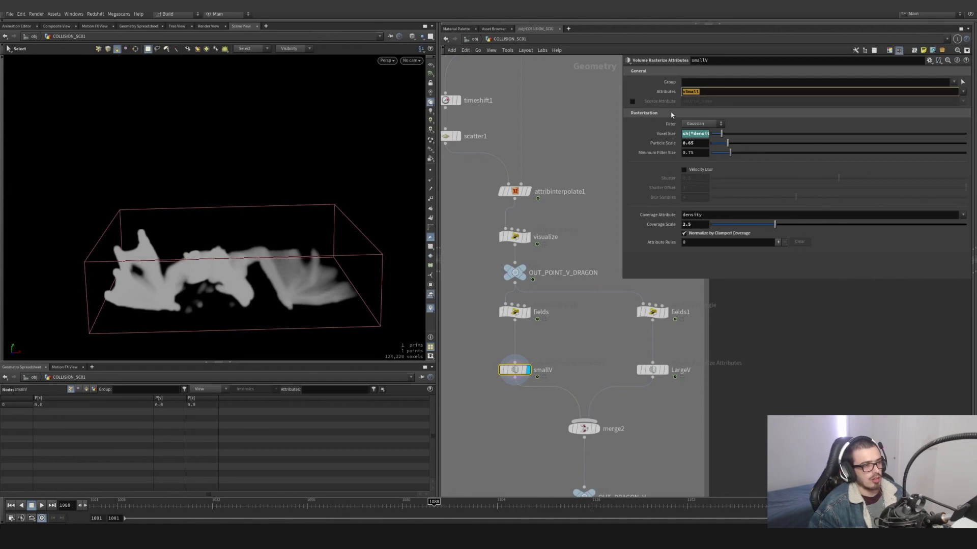
pyautogui.click(514, 312)
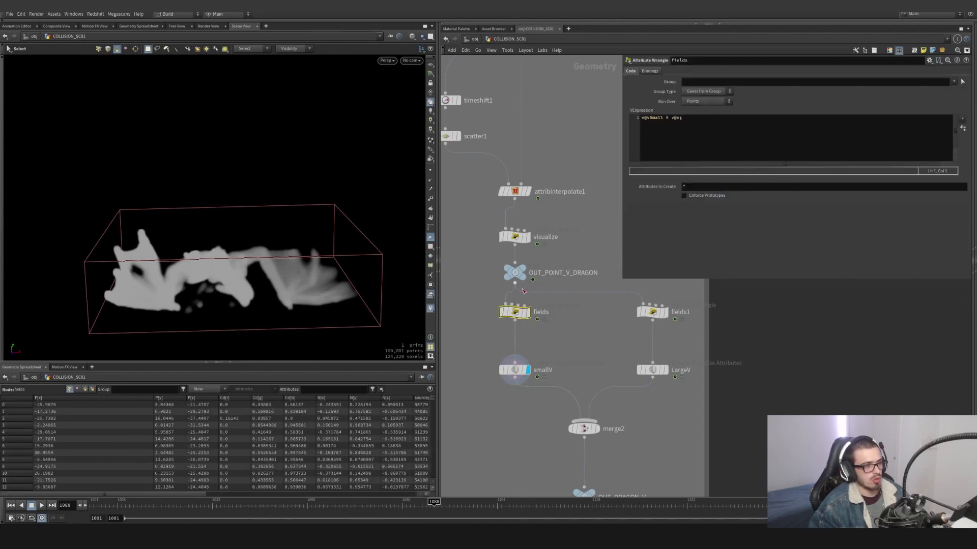
pyautogui.click(514, 370)
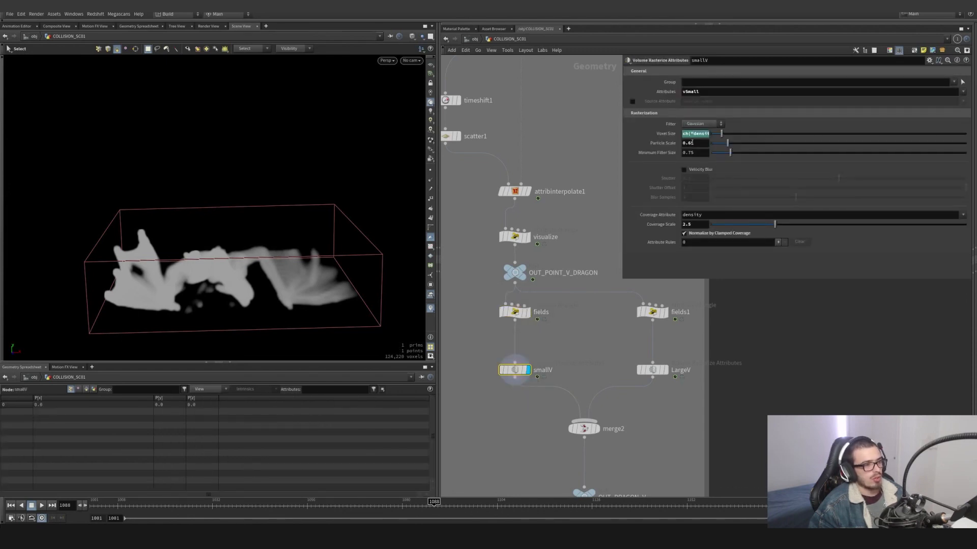
# - Check smallV's Coverage Scale, try Velocity Blur on the volume and leave the option switched off
pyautogui.click(695, 226)
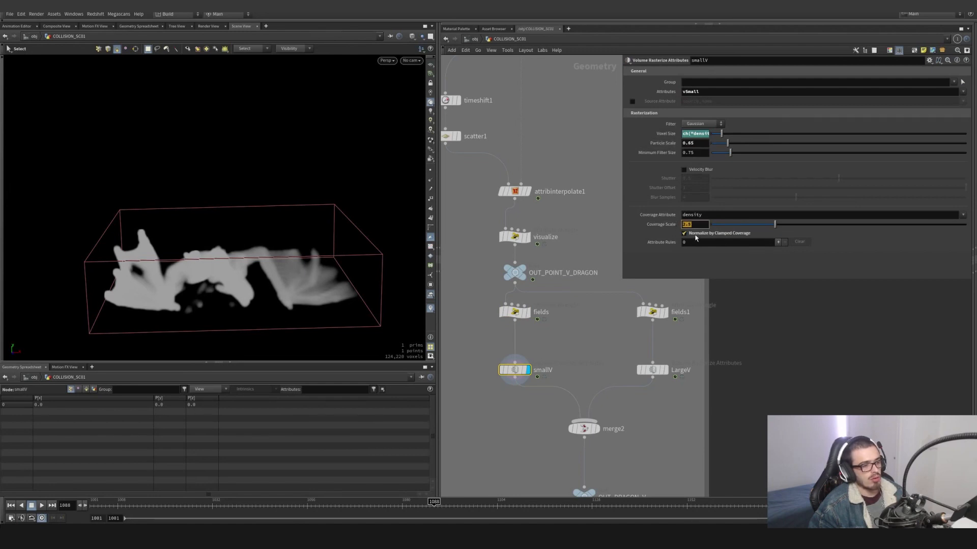
pyautogui.click(684, 170)
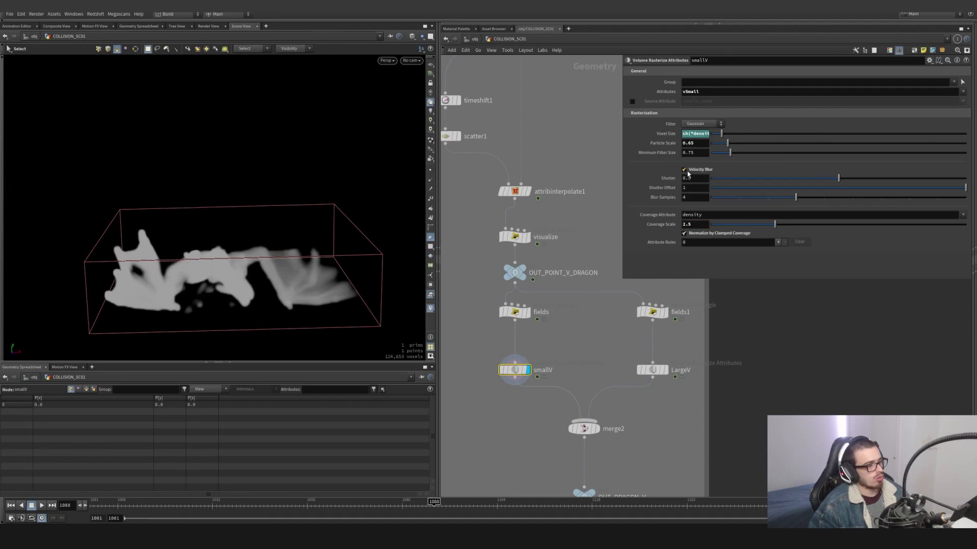
pyautogui.click(687, 172)
pyautogui.click(687, 172)
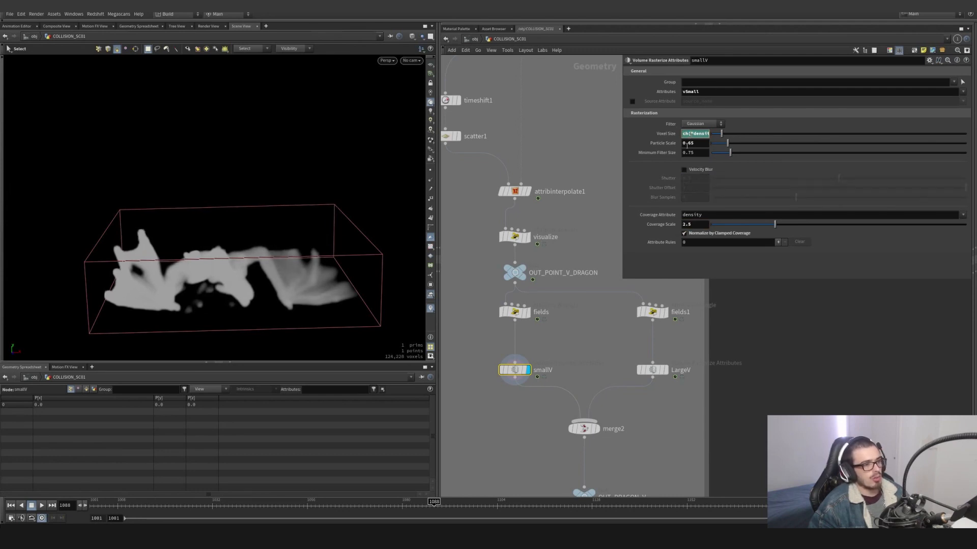
# - Demonstrate referencing smallV's Particle Scale and Coverage Scale in Voxel Size, and examine the Voxel Size expression
pyautogui.rightClick(687, 145)
pyautogui.click(697, 196)
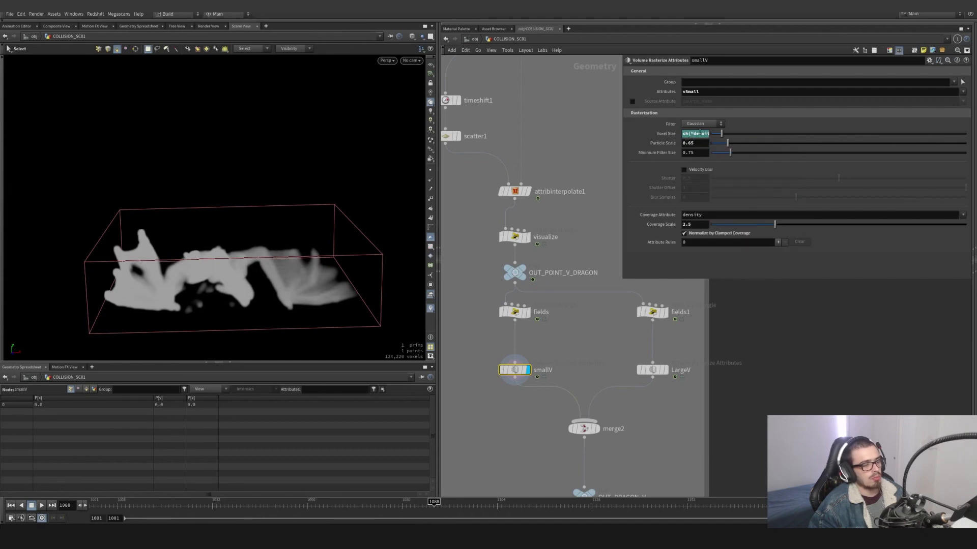
pyautogui.rightClick(700, 133)
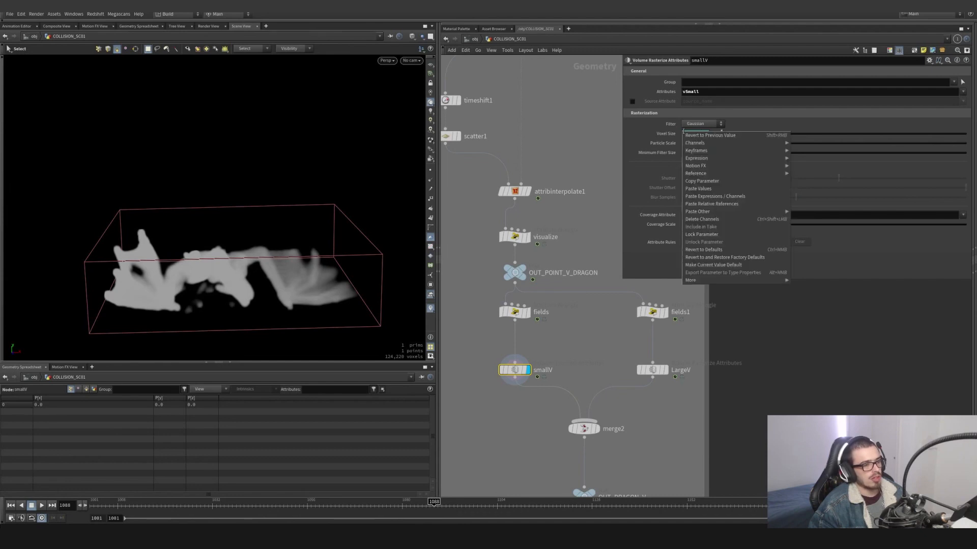
pyautogui.click(709, 204)
pyautogui.rightClick(695, 225)
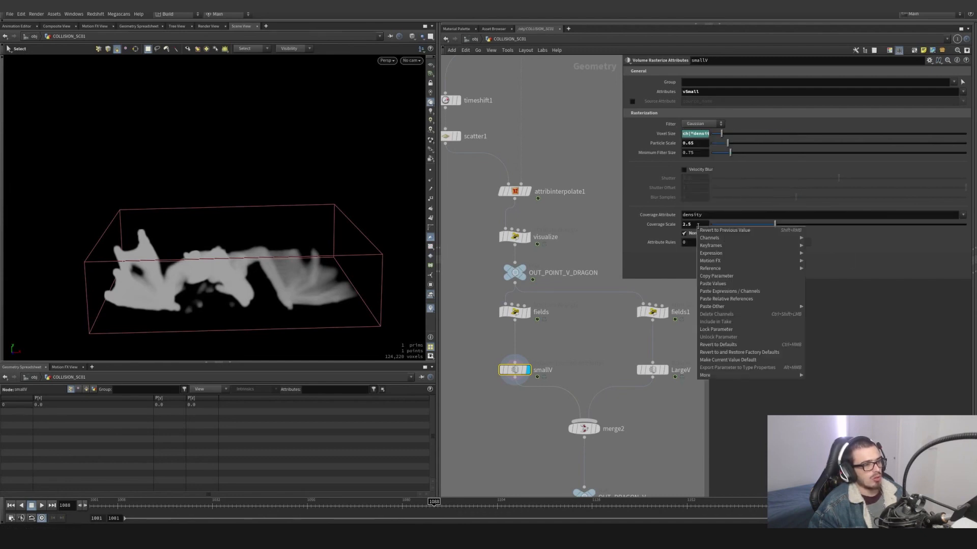
pyautogui.click(720, 277)
pyautogui.click(702, 134)
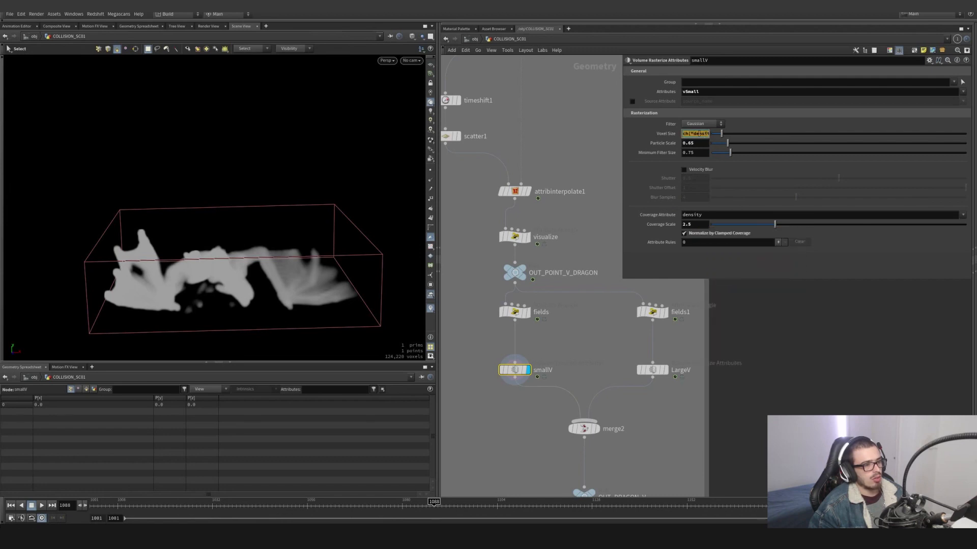
pyautogui.click(691, 134)
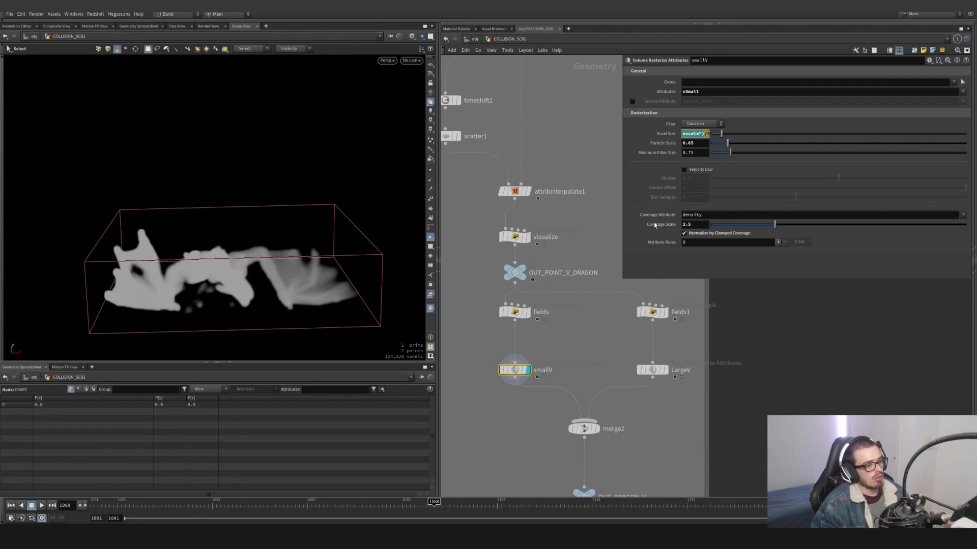
# - Display the LargeV volume and examine its rasterized vBig attribute, Voxel Size and Particle Scale settings
pyautogui.moveTo(619, 351); pyautogui.dragTo(693, 386)
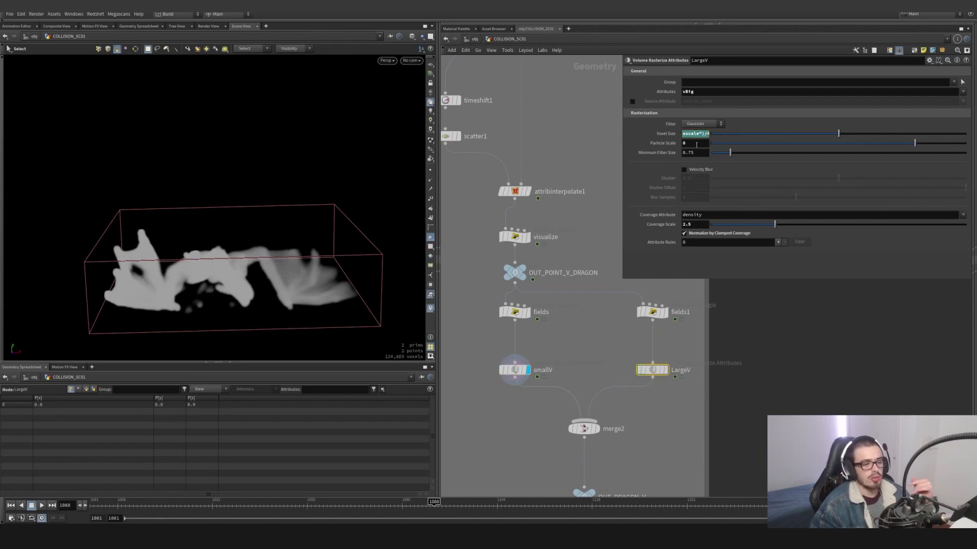
pyautogui.moveTo(585, 382); pyautogui.dragTo(555, 302, button='middle')
pyautogui.click(634, 290)
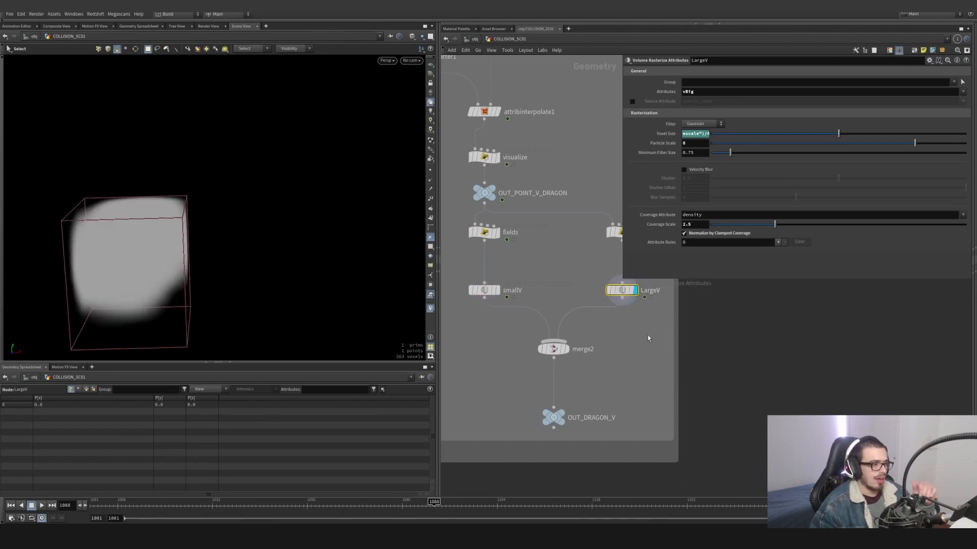
pyautogui.moveTo(640, 323); pyautogui.dragTo(614, 331, button='middle')
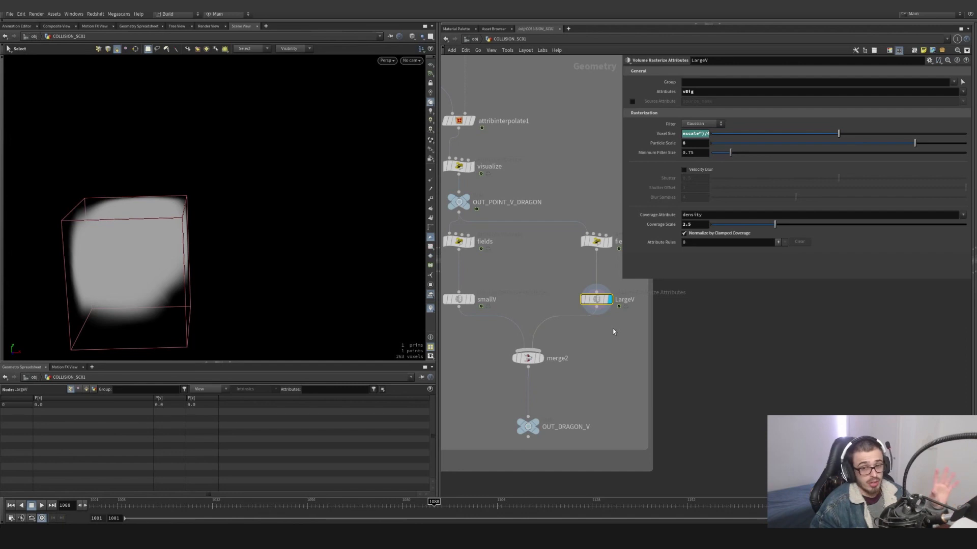
# - Add a Volume Trail node in the empty network area beside the velocity volume branch
pyautogui.moveTo(613, 331); pyautogui.dragTo(578, 340, button='middle')
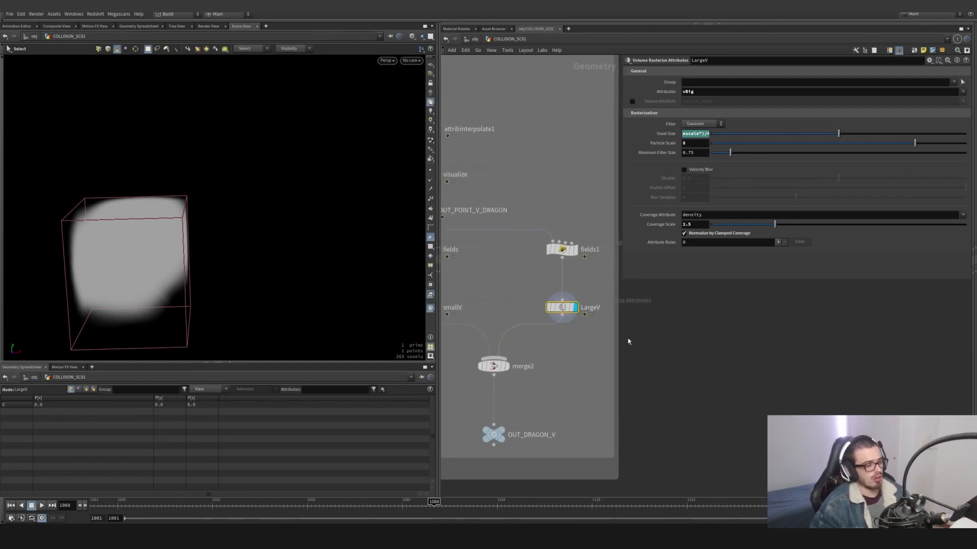
pyautogui.press('Tab')
pyautogui.write('volume tr')
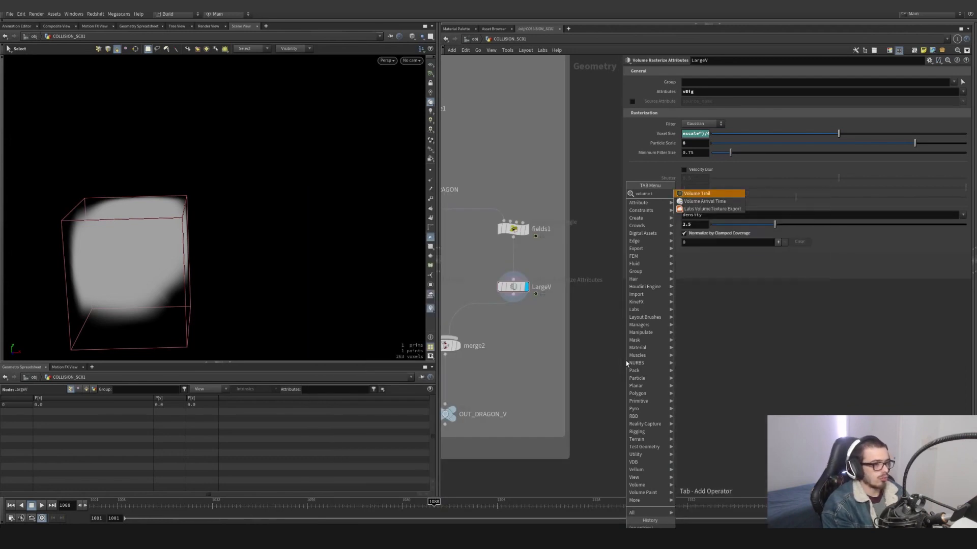
pyautogui.press('Return')
pyautogui.click(626, 361)
# - Add a Time Shift node fed by fields1, display it and freeze its Frame value at 1088
pyautogui.press('Tab')
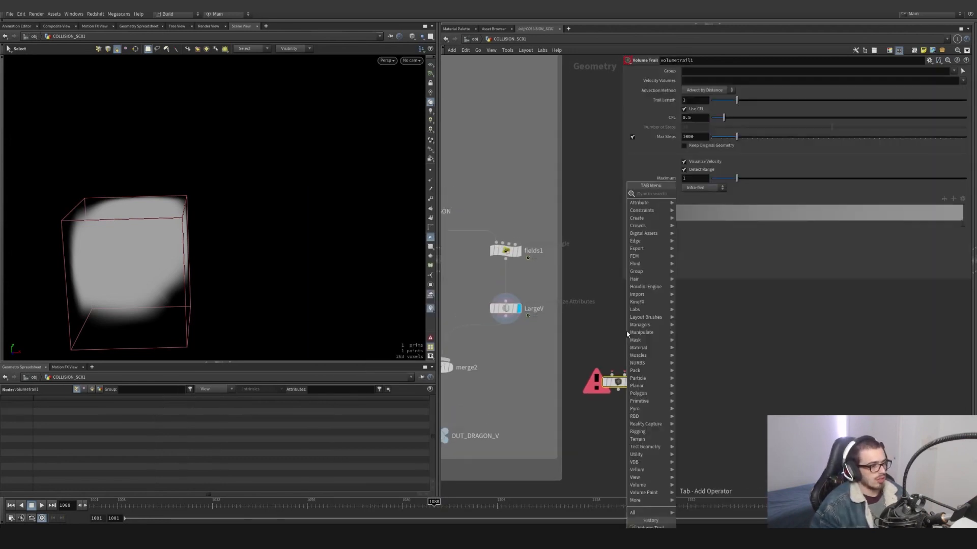
pyautogui.write('time')
pyautogui.press('Down')
pyautogui.press('Return')
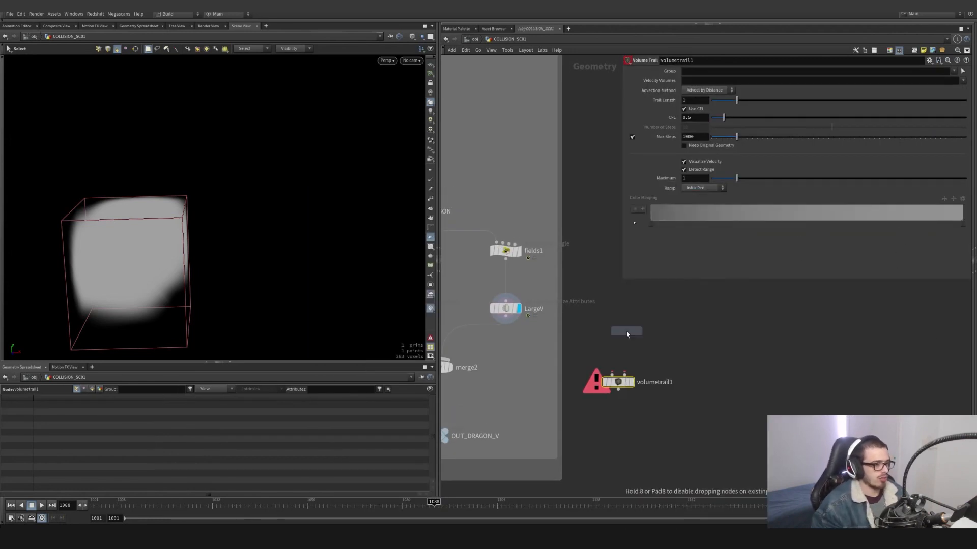
pyautogui.click(619, 303)
pyautogui.moveTo(519, 266); pyautogui.dragTo(618, 294)
pyautogui.click(631, 301)
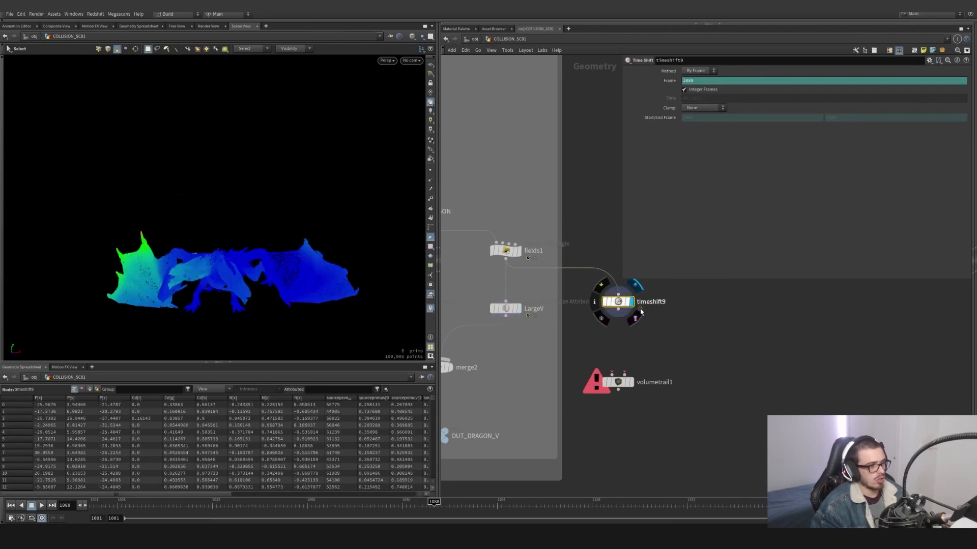
pyautogui.keyDown('ctrl'); pyautogui.keyDown('shift'); pyautogui.click(672, 83); pyautogui.keyUp('shift'); pyautogui.keyUp('ctrl')
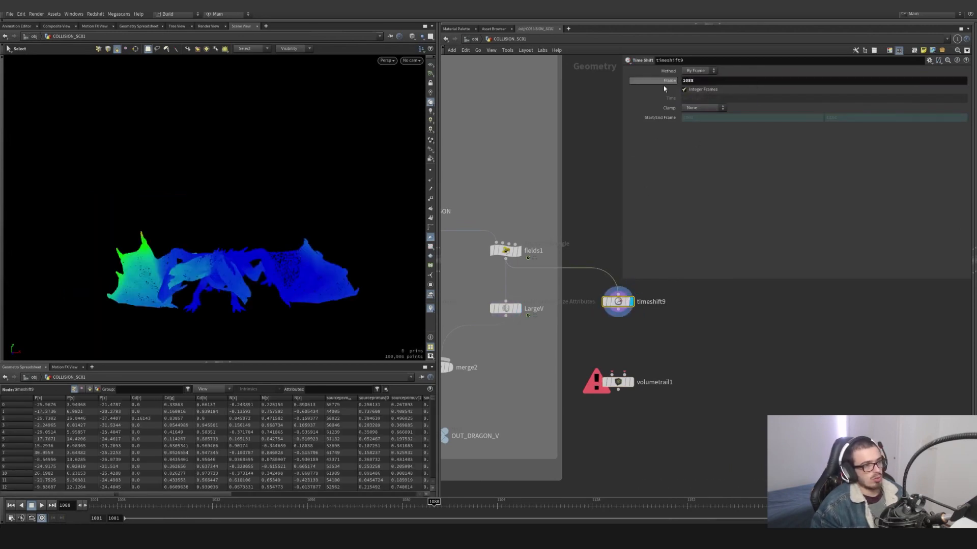
# - Add a Box node below the Time Shift to bound its points, and feed the box into a new IsoOffset node
pyautogui.moveTo(714, 342); pyautogui.dragTo(712, 274, button='middle')
pyautogui.moveTo(614, 311); pyautogui.dragTo(614, 336)
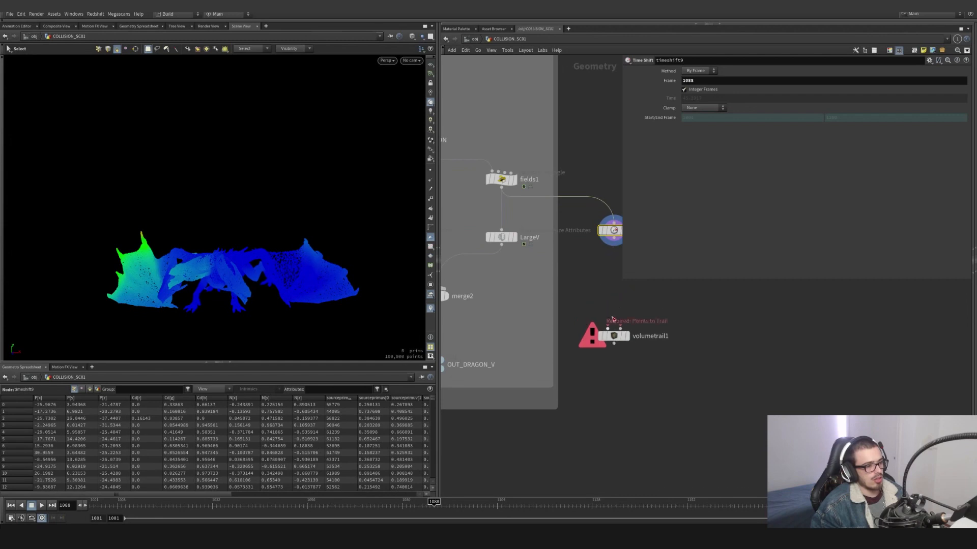
pyautogui.press('Tab')
pyautogui.press('Return')
pyautogui.click(616, 305)
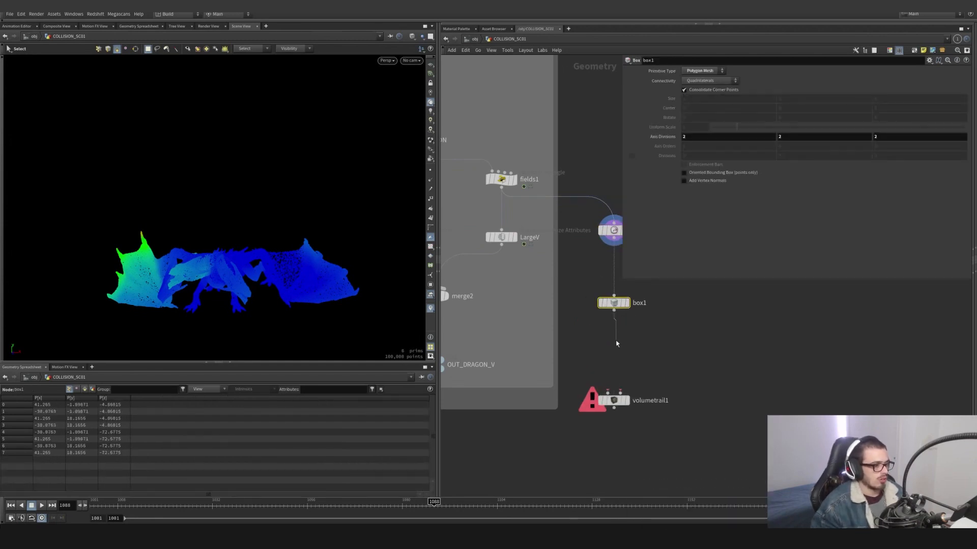
pyautogui.press('Tab')
pyautogui.write('iso')
pyautogui.press('Return')
pyautogui.click(616, 344)
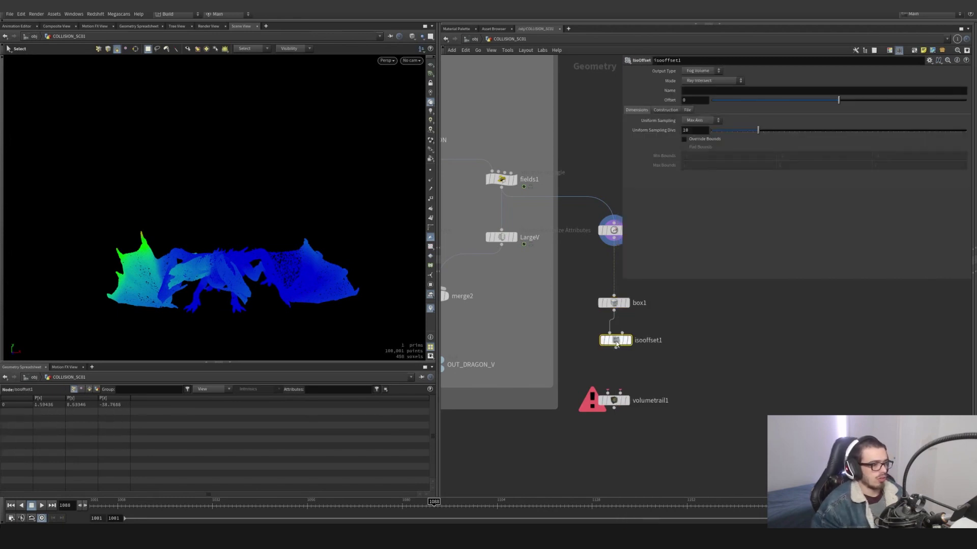
# - Add a Scatter node, feed it from the IsoOffset and wire its points into the volume trail's first input
pyautogui.press('Tab')
pyautogui.write('scat')
pyautogui.press('Return')
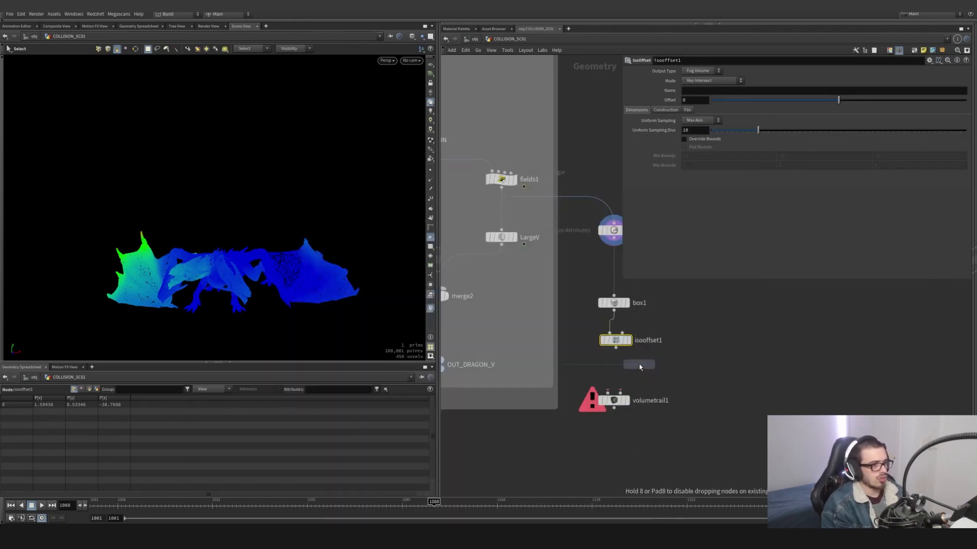
pyautogui.click(639, 366)
pyautogui.click(616, 348)
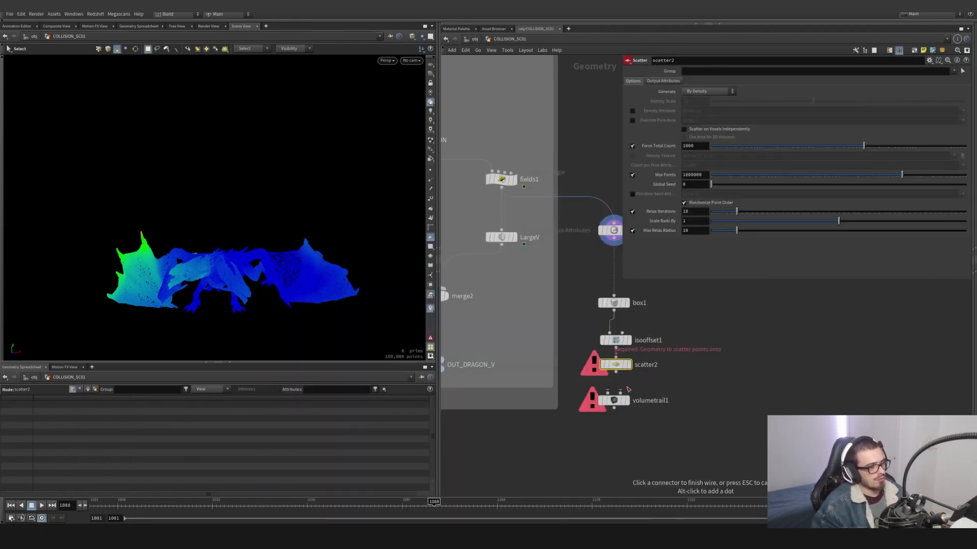
pyautogui.moveTo(621, 401); pyautogui.dragTo(622, 415)
pyautogui.click(616, 372)
pyautogui.click(608, 407)
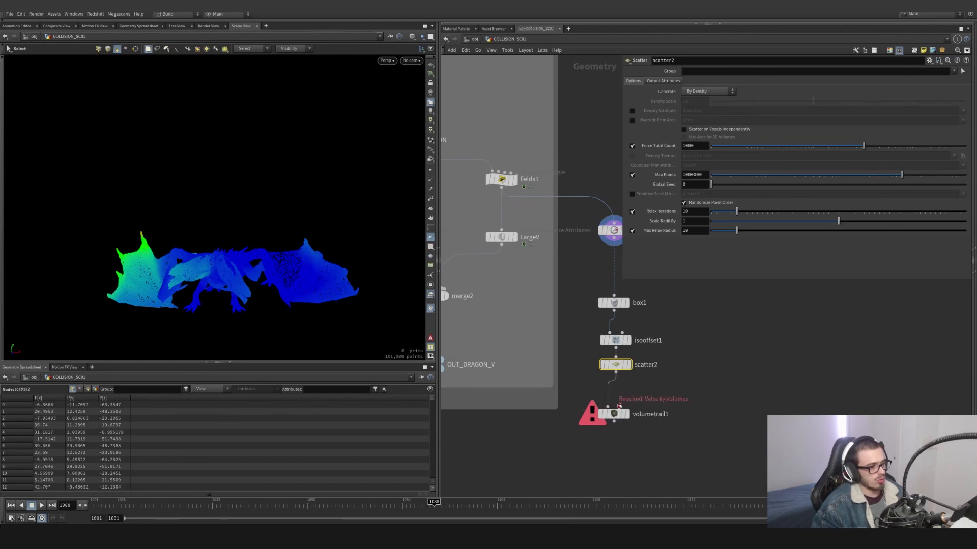
# - Feed LargeV into the volume trail's velocity input, display the trail node and set Trail Length to 10
pyautogui.click(620, 405)
pyautogui.click(502, 246)
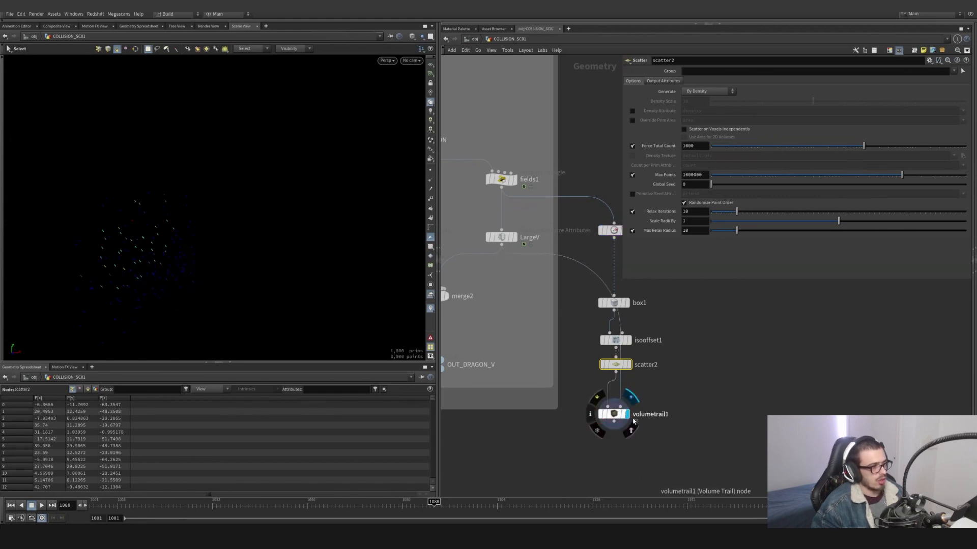
pyautogui.click(615, 414)
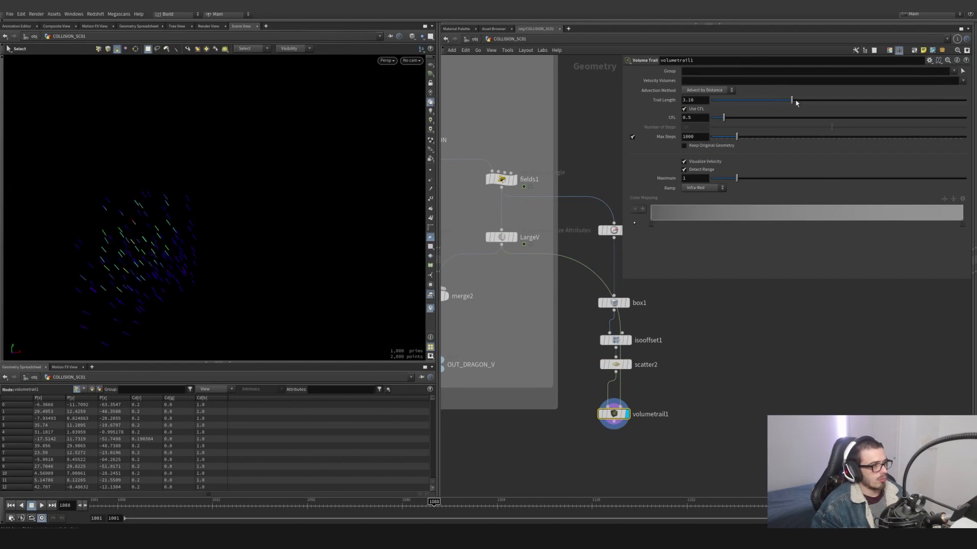
pyautogui.moveTo(797, 102); pyautogui.dragTo(965, 100)
# - Go to frame 1056 and overlay the object_merge2 dragon as a template to compare it with the large velocity trails
pyautogui.moveTo(431, 499); pyautogui.dragTo(304, 509)
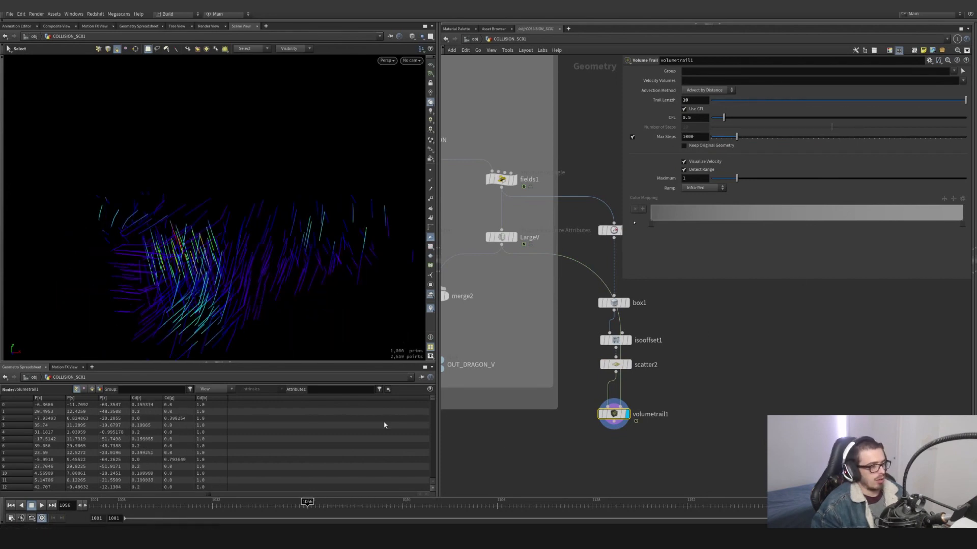
pyautogui.scroll(-5, 462, 206)
pyautogui.scroll(4, 515, 190)
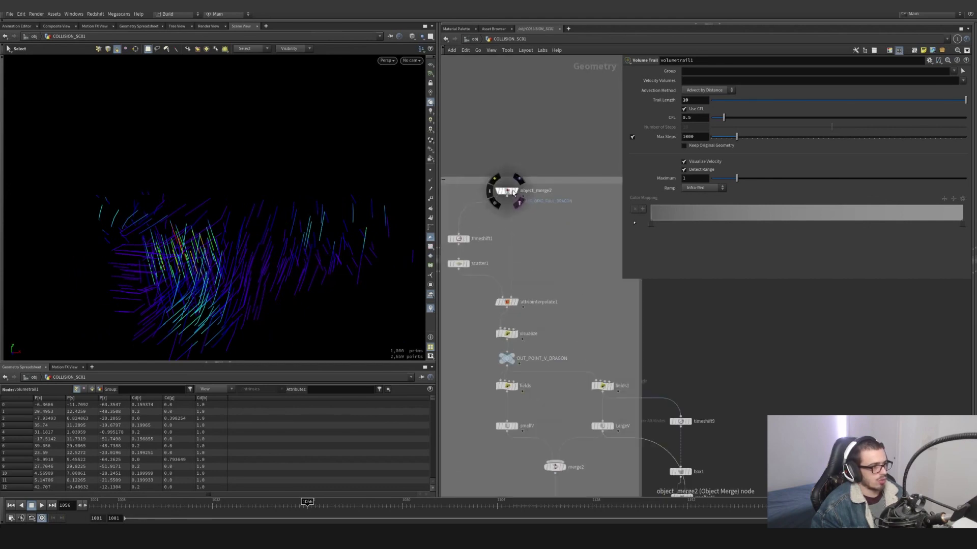
pyautogui.click(514, 191)
pyautogui.keyDown('alt'); pyautogui.moveTo(374, 214); pyautogui.dragTo(302, 257); pyautogui.keyUp('alt')
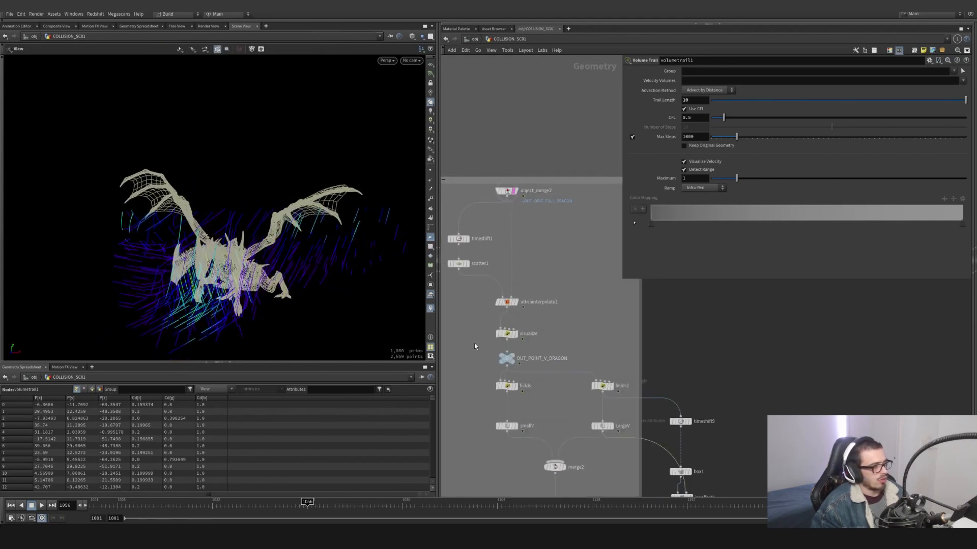
pyautogui.press('s')
pyautogui.scroll(-2, 229, 256)
pyautogui.keyDown('alt'); pyautogui.moveTo(229, 256); pyautogui.dragTo(213, 218, button='middle'); pyautogui.keyUp('alt')
pyautogui.scroll(-2, 667, 393)
pyautogui.moveTo(679, 428); pyautogui.dragTo(637, 325, button='middle')
pyautogui.scroll(3, 616, 326)
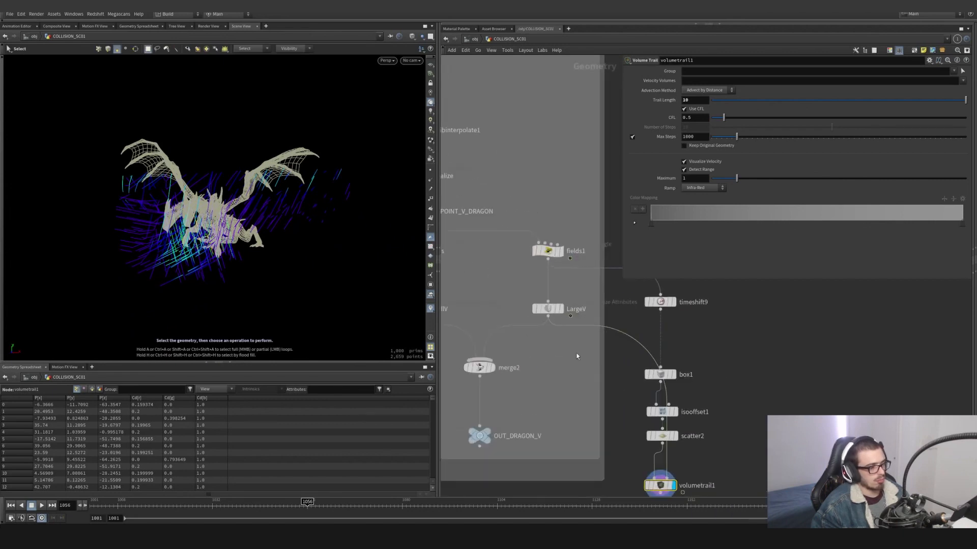
# - Switch the volume trail's velocity input to smallV and inspect the trails around the dragon
pyautogui.moveTo(580, 354); pyautogui.dragTo(669, 354, button='middle')
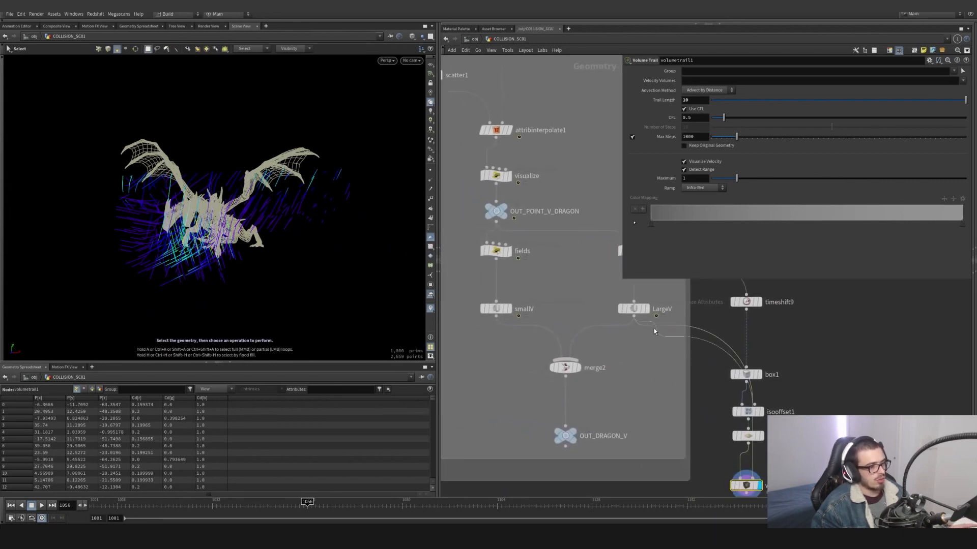
pyautogui.moveTo(654, 327); pyautogui.dragTo(499, 320)
pyautogui.keyDown('alt'); pyautogui.moveTo(192, 217); pyautogui.dragTo(254, 241); pyautogui.keyUp('alt')
pyautogui.scroll(3, 249, 222)
pyautogui.scroll(3, 254, 241)
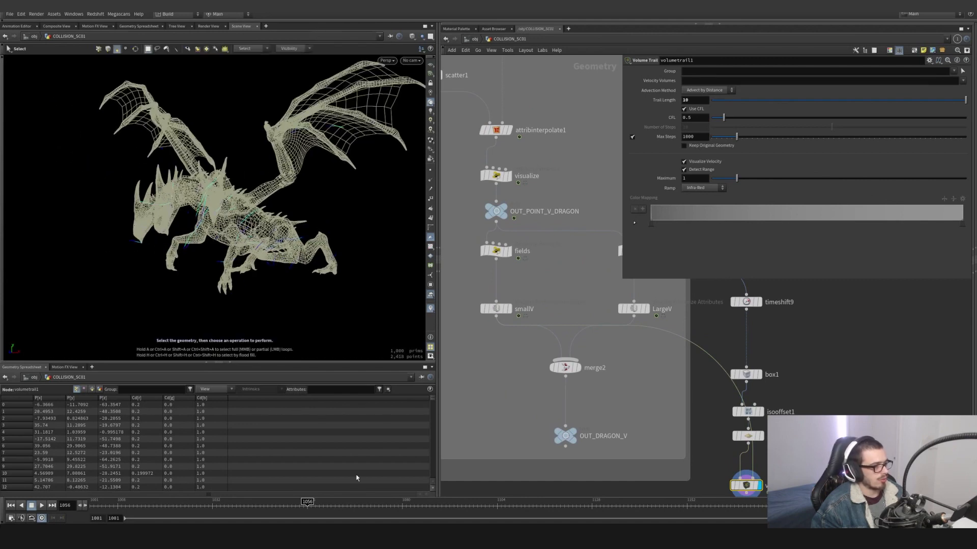
# - Go to frame 1073, set scatter2's Force Total Count to 100000 and inspect the denser small velocity trails
pyautogui.moveTo(300, 504); pyautogui.dragTo(375, 502)
pyautogui.click(739, 436)
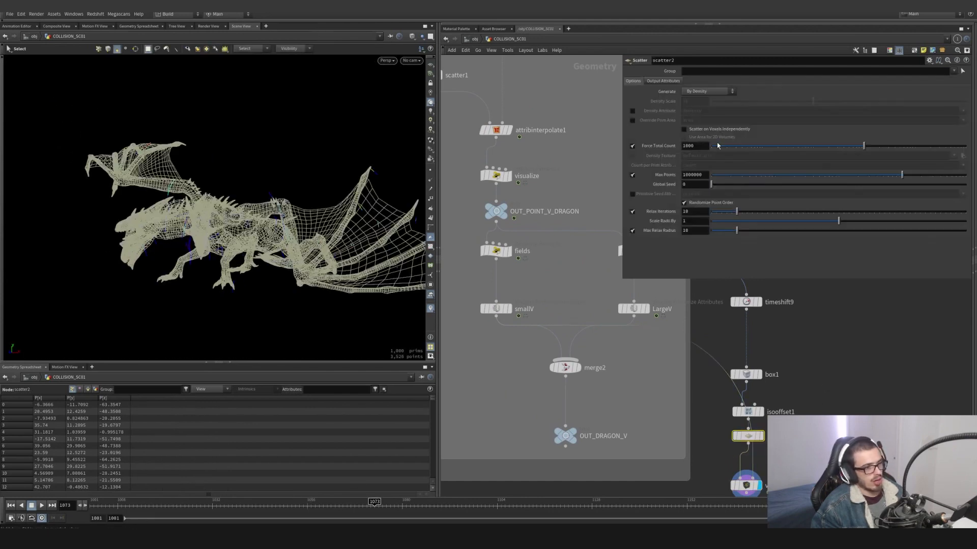
pyautogui.write('0')
pyautogui.press('Return')
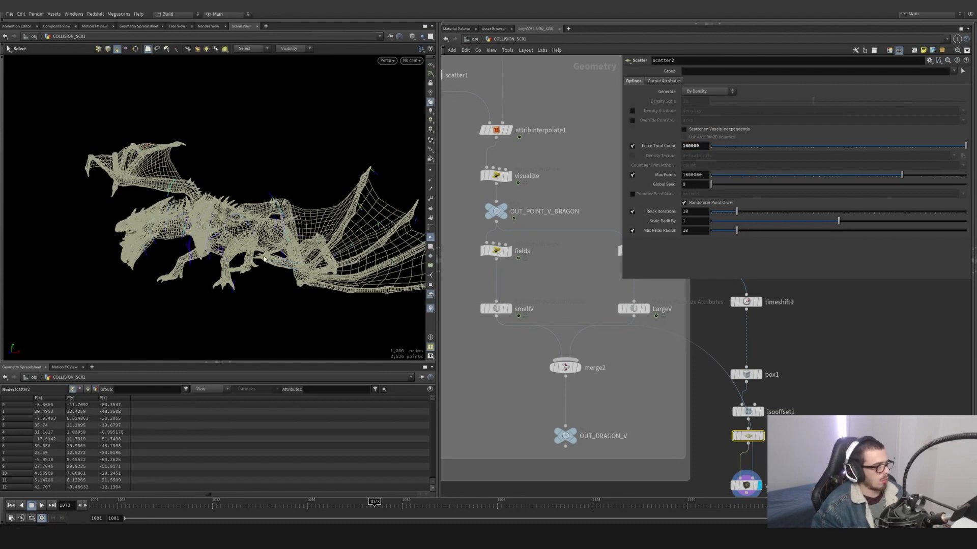
pyautogui.press('Escape')
pyautogui.moveTo(229, 249); pyautogui.dragTo(375, 224)
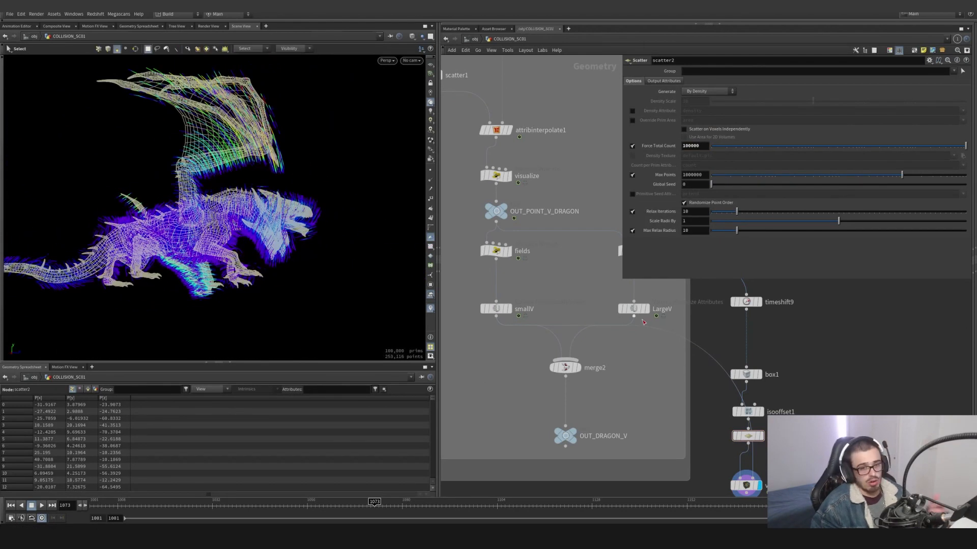
# - Reconnect LargeV to the volume trail's velocity input and inspect the dense trails from another angle
pyautogui.moveTo(646, 326); pyautogui.dragTo(634, 317)
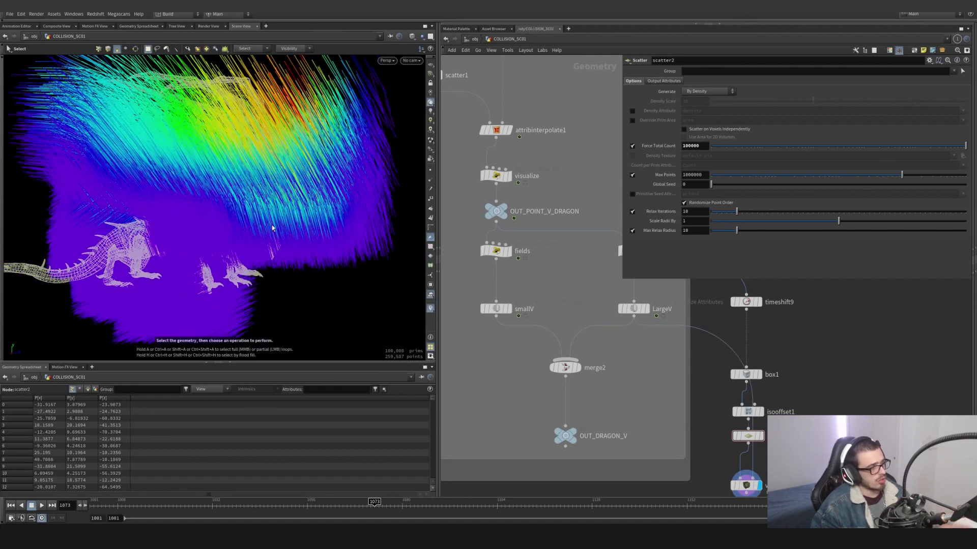
pyautogui.keyDown('alt'); pyautogui.moveTo(273, 226); pyautogui.dragTo(158, 217); pyautogui.keyUp('alt')
pyautogui.scroll(-5, 725, 440)
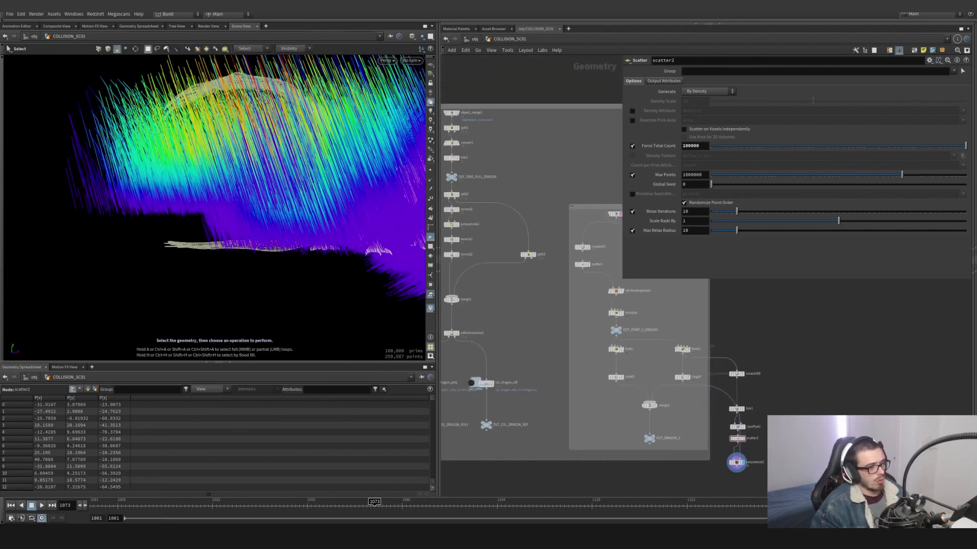
# - Delete the temporary trail visualization nodes and display the merged velocity volumes at OUT_DRAGON_V
pyautogui.moveTo(779, 475); pyautogui.dragTo(724, 337)
pyautogui.press('Delete')
pyautogui.scroll(4, 682, 408)
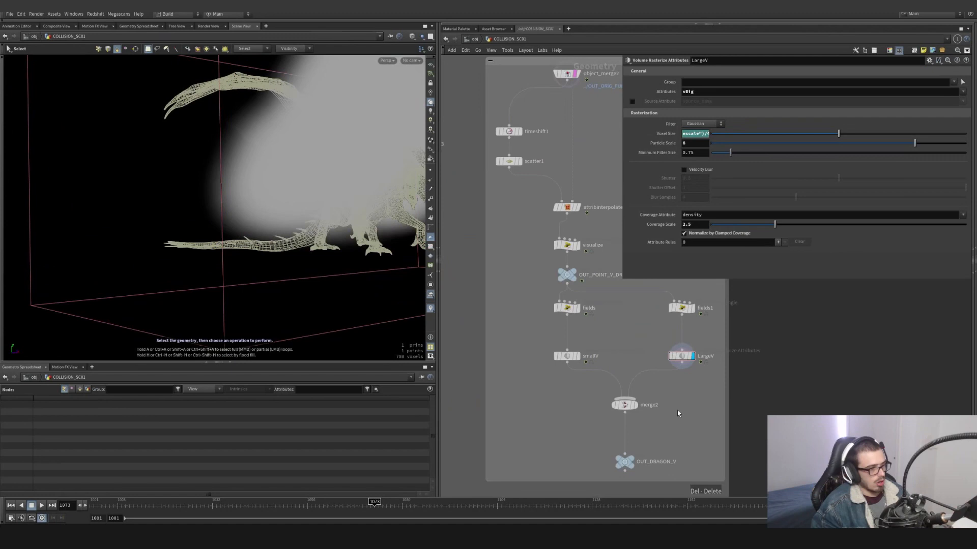
pyautogui.click(635, 406)
pyautogui.click(624, 461)
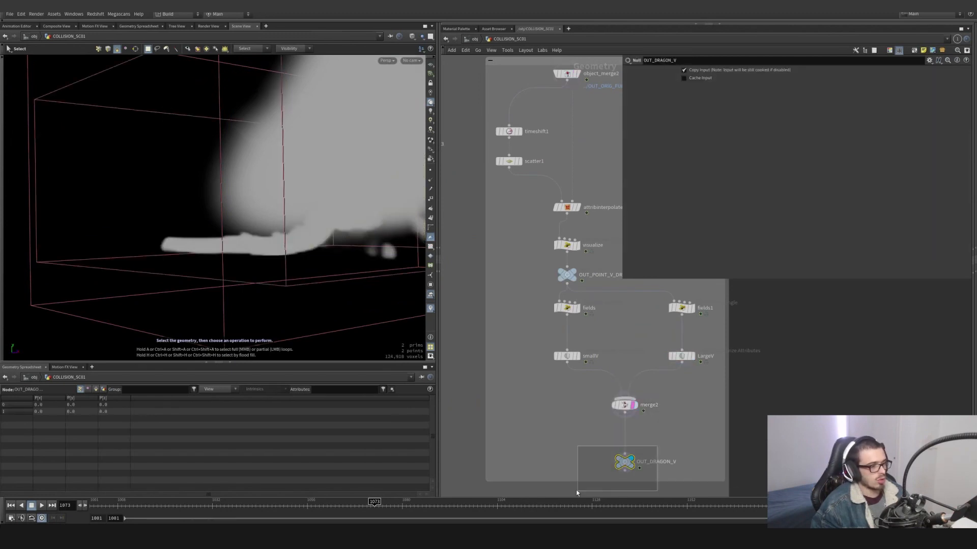
pyautogui.scroll(-6, 597, 425)
pyautogui.moveTo(597, 426); pyautogui.dragTo(589, 410, button='middle')
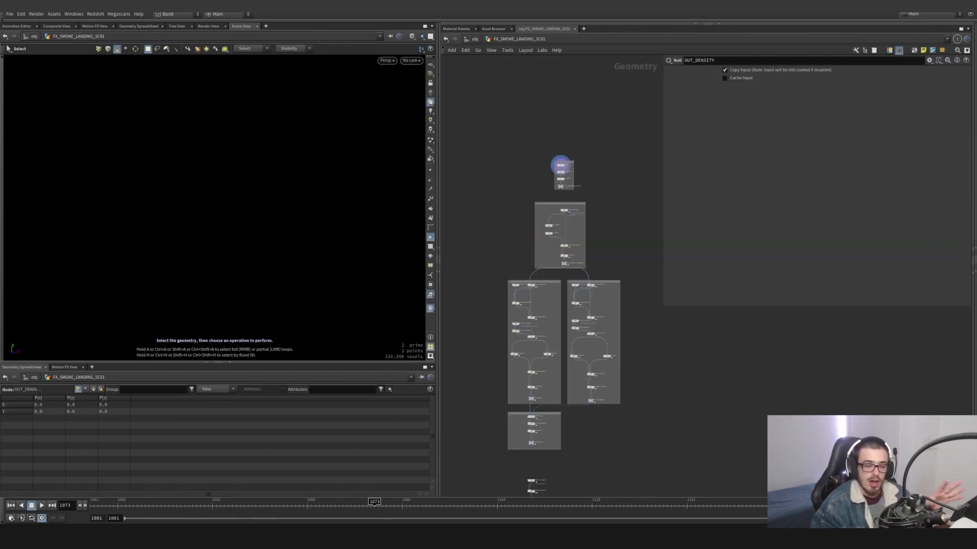
# - Enter the FX_SMOKE_LANDING_SC01 object and display its grid1 ground plane and the transform1 node that scales it
pyautogui.press('u')
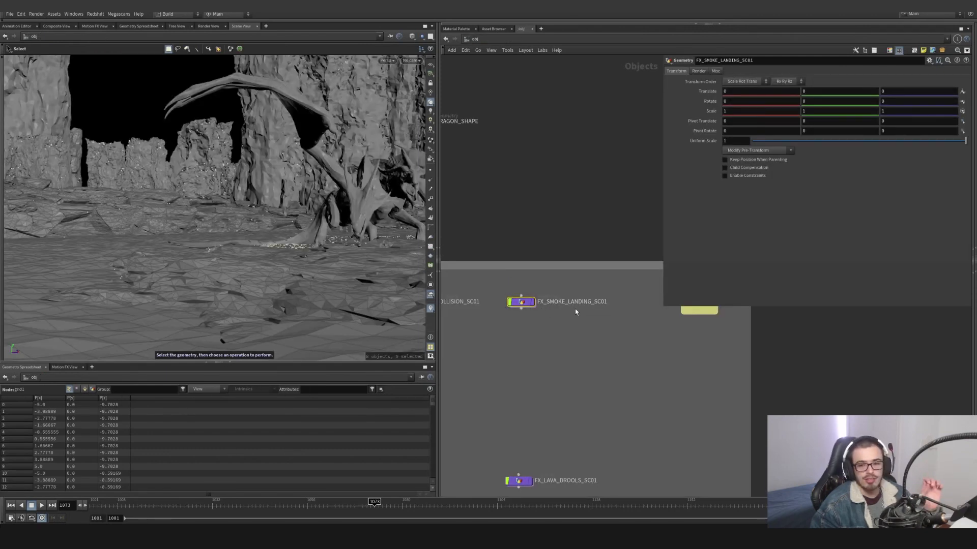
pyautogui.doubleClick(520, 302)
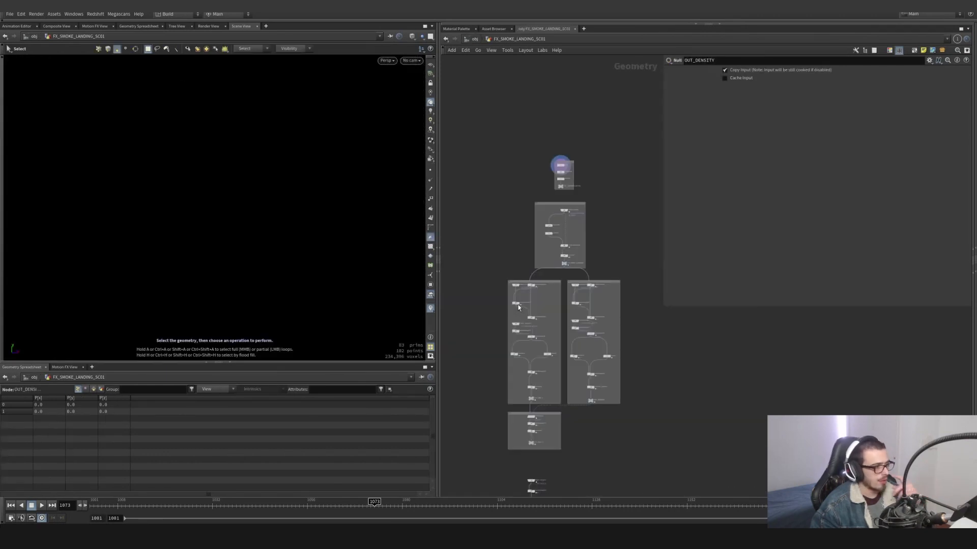
pyautogui.scroll(-1, 557, 188)
pyautogui.scroll(5, 547, 198)
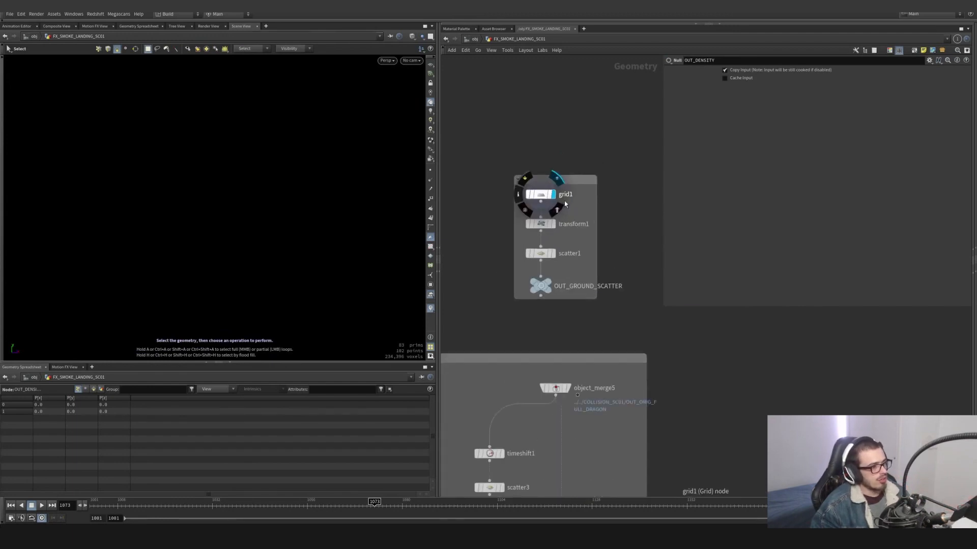
pyautogui.click(541, 194)
pyautogui.click(541, 223)
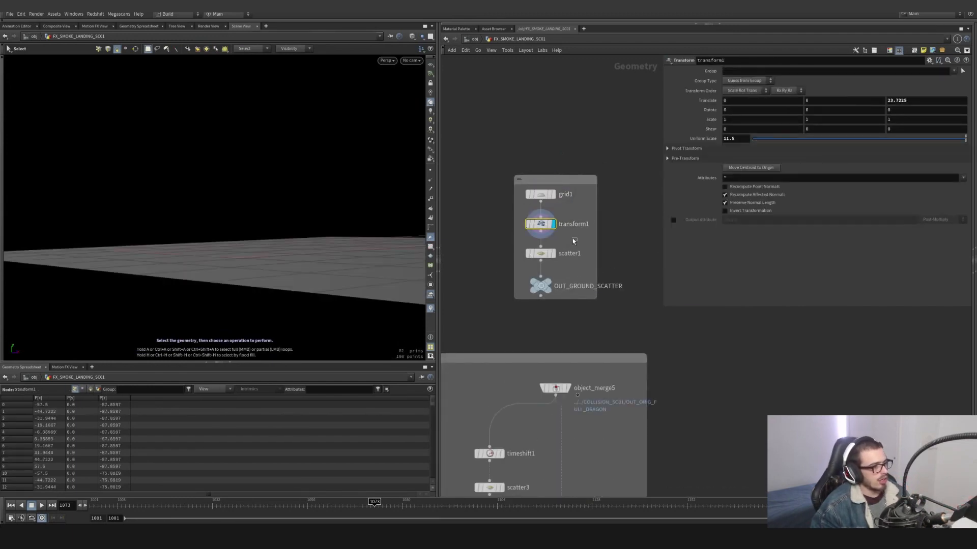
# - Overlay the object_merge5 dragon as a template and compare it with the ground plane's extent
pyautogui.moveTo(521, 351); pyautogui.dragTo(520, 313, button='middle')
pyautogui.moveTo(555, 352)
pyautogui.click(572, 366)
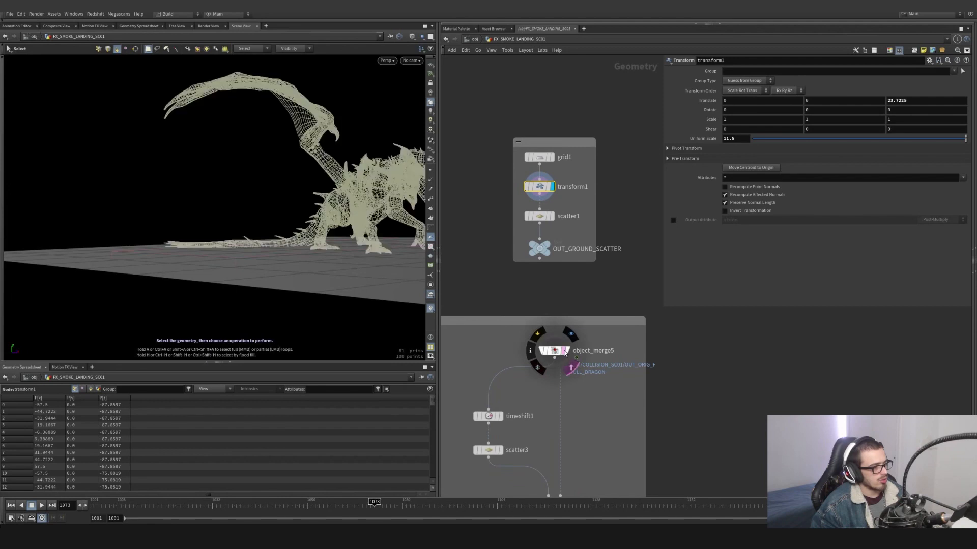
pyautogui.scroll(-2, 374, 244)
pyautogui.keyDown('alt'); pyautogui.moveTo(373, 244); pyautogui.dragTo(185, 233); pyautogui.keyUp('alt')
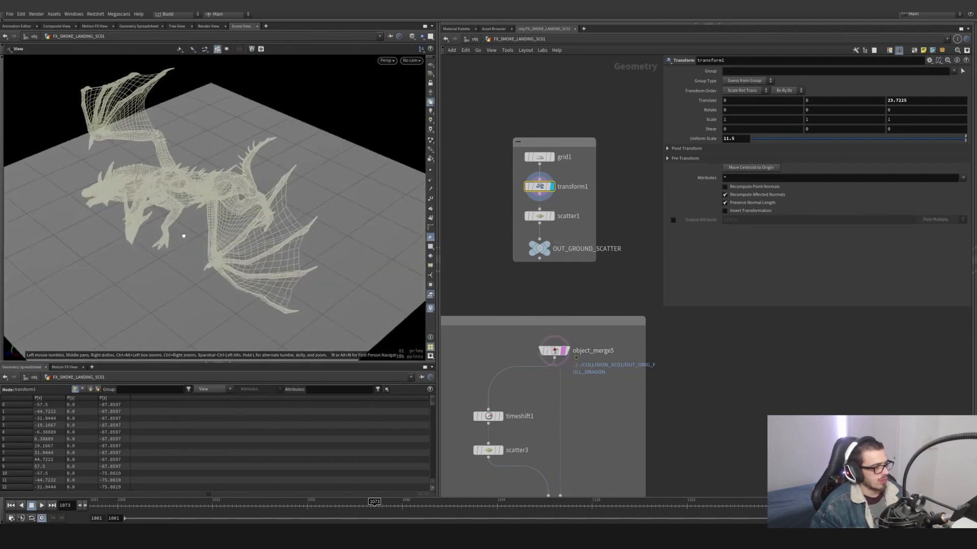
# - Display scatter1 and examine the ground points and the node's scatter settings
pyautogui.click(554, 217)
pyautogui.click(537, 217)
pyautogui.keyDown('alt'); pyautogui.moveTo(295, 204); pyautogui.dragTo(301, 259); pyautogui.keyUp('alt')
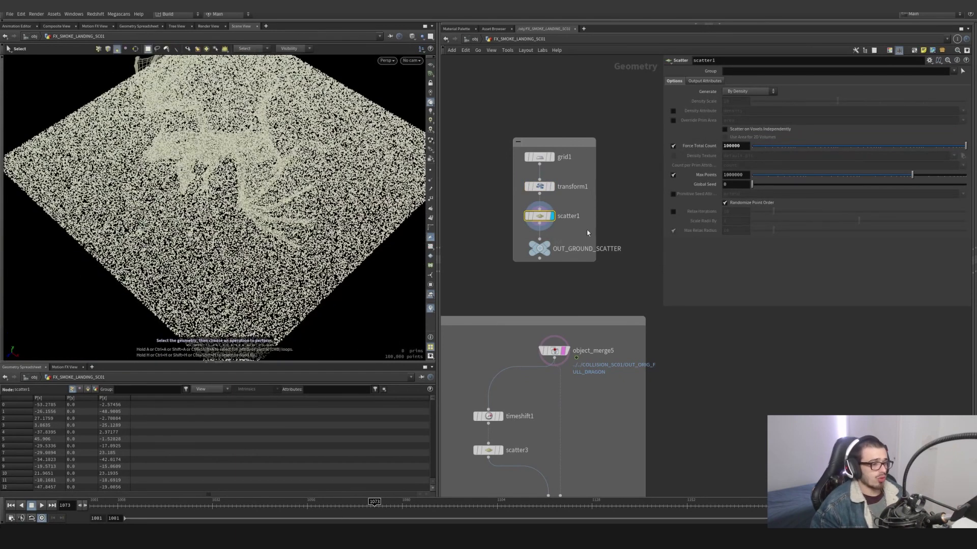
# - Display timeshift1 in the dragon point branch and examine its frame-held dragon geometry
pyautogui.scroll(-3, 493, 272)
pyautogui.moveTo(495, 272); pyautogui.dragTo(498, 177, button='middle')
pyautogui.scroll(3, 513, 240)
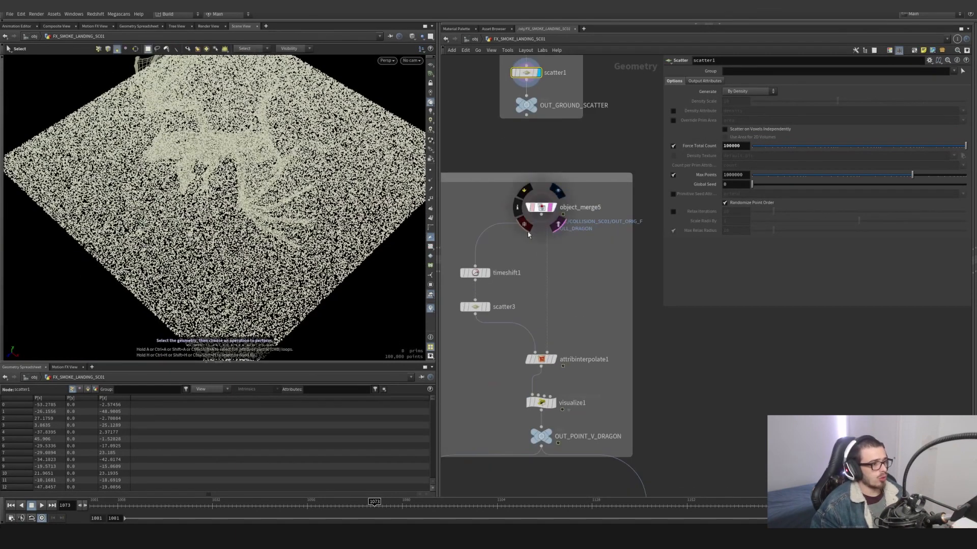
pyautogui.click(487, 273)
pyautogui.click(475, 273)
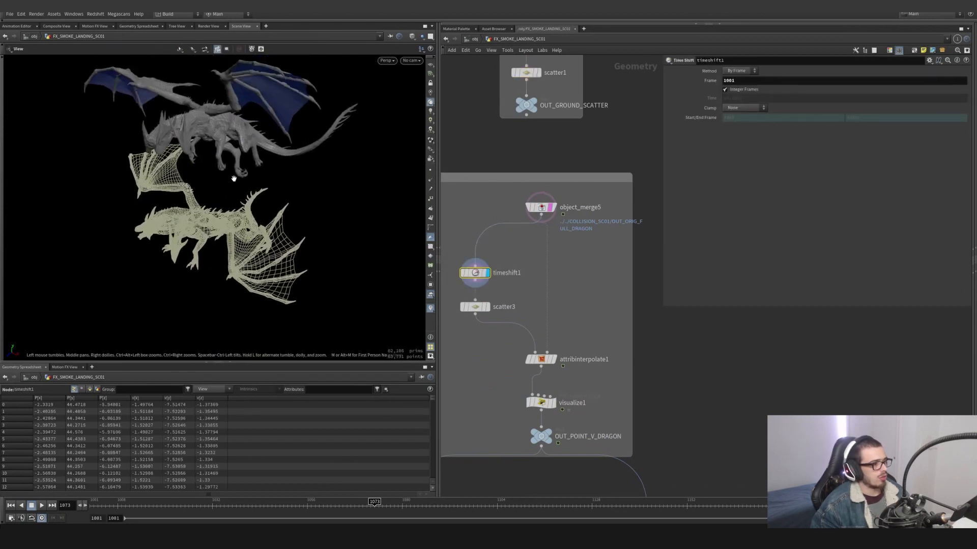
# - Display scatter3, attribinterpolate1, visualize1 and OUT_POINT_V_DRAGON in turn to examine how the dragon's points are scattered, animated and colored by velocity
pyautogui.keyDown('alt'); pyautogui.moveTo(238, 116); pyautogui.dragTo(241, 147); pyautogui.keyUp('alt')
pyautogui.click(489, 308)
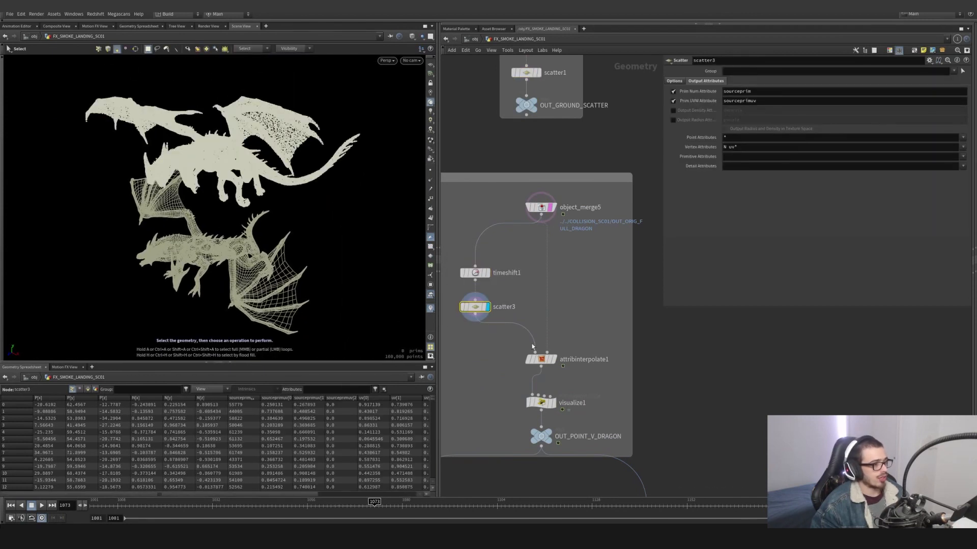
pyautogui.click(554, 360)
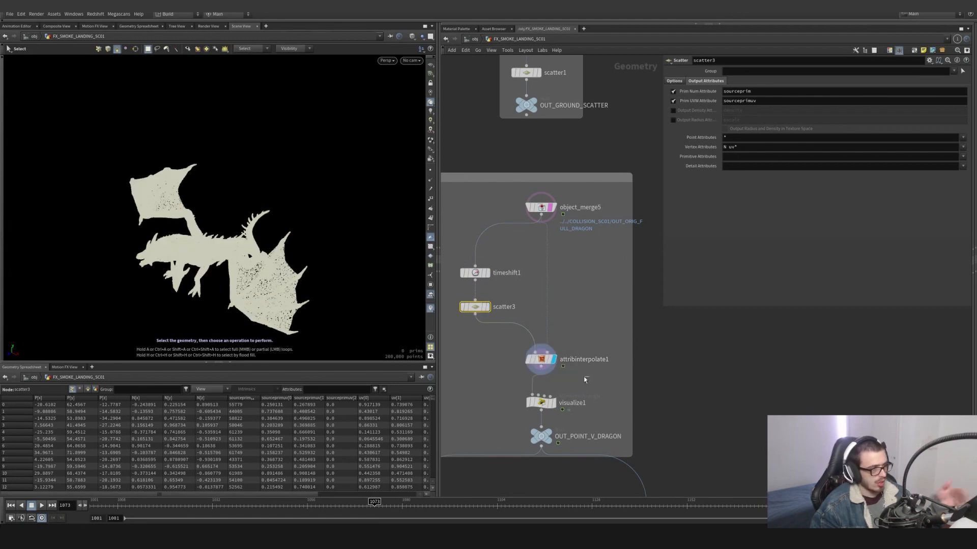
pyautogui.click(553, 403)
pyautogui.click(539, 407)
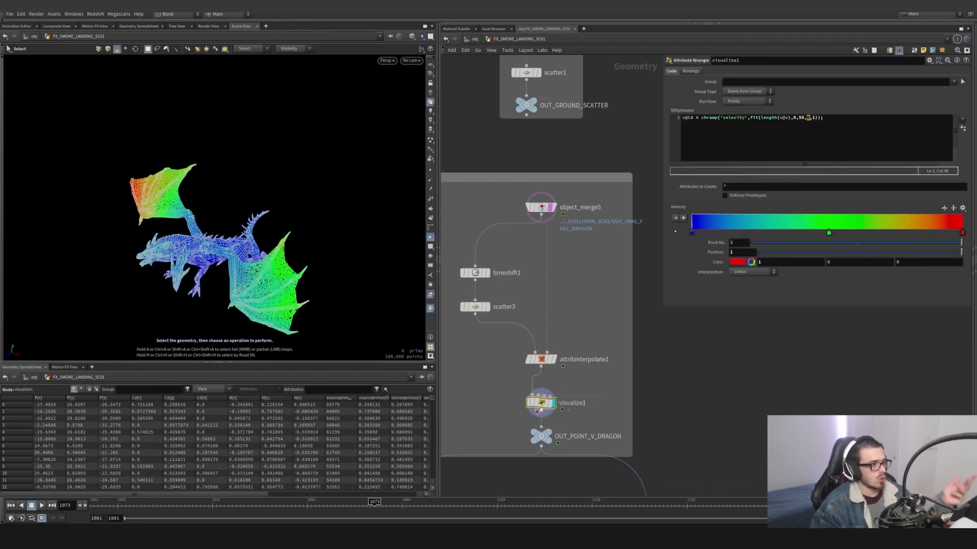
pyautogui.moveTo(595, 377); pyautogui.dragTo(590, 316, button='middle')
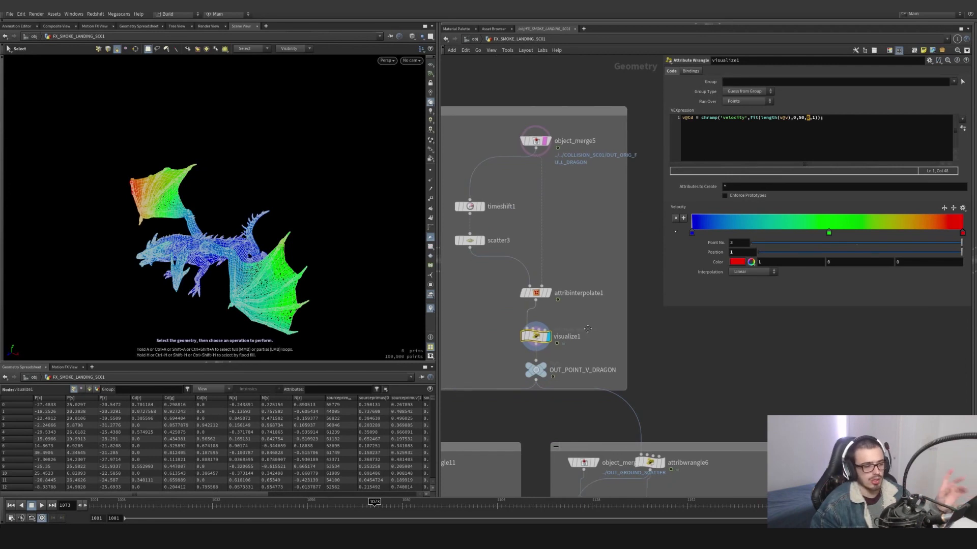
pyautogui.moveTo(591, 316); pyautogui.dragTo(597, 260, button='middle')
pyautogui.click(545, 323)
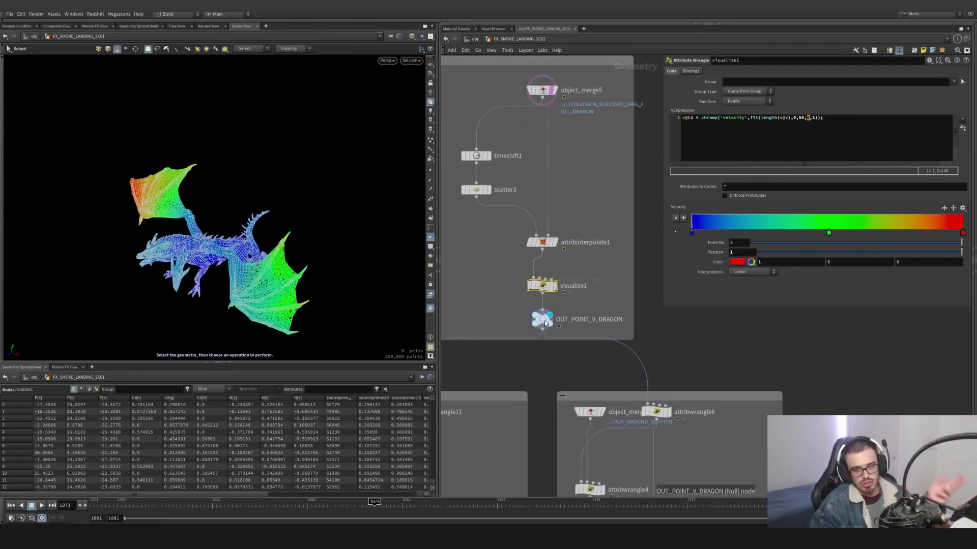
# - Display attribwrangle11 at the start of the branch below OUT_POINT_V_DRAGON and examine its point ID expression
pyautogui.moveTo(549, 371); pyautogui.dragTo(554, 349, button='middle')
pyautogui.scroll(-3, 554, 349)
pyautogui.moveTo(505, 393); pyautogui.dragTo(535, 285, button='middle')
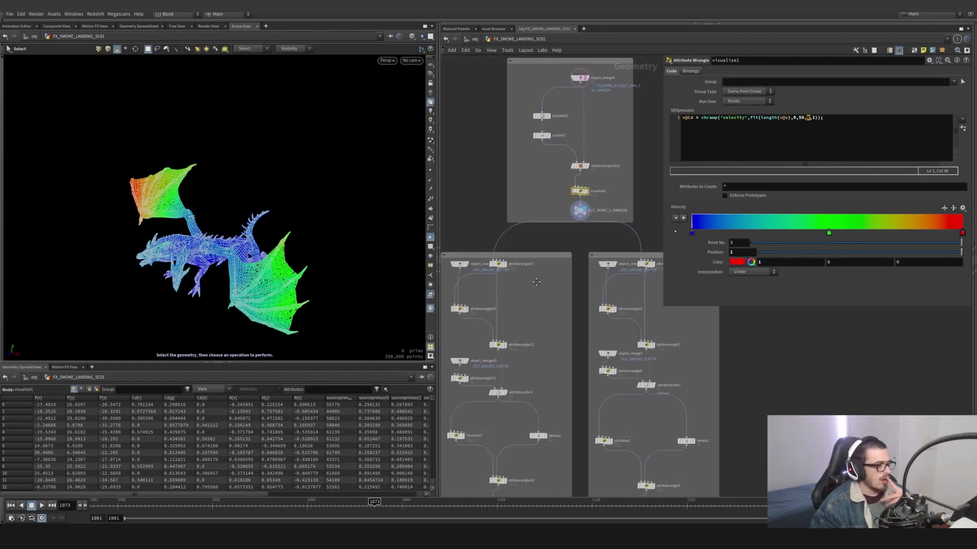
pyautogui.moveTo(536, 282); pyautogui.dragTo(512, 221)
pyautogui.scroll(-3, 512, 222)
pyautogui.scroll(4, 519, 291)
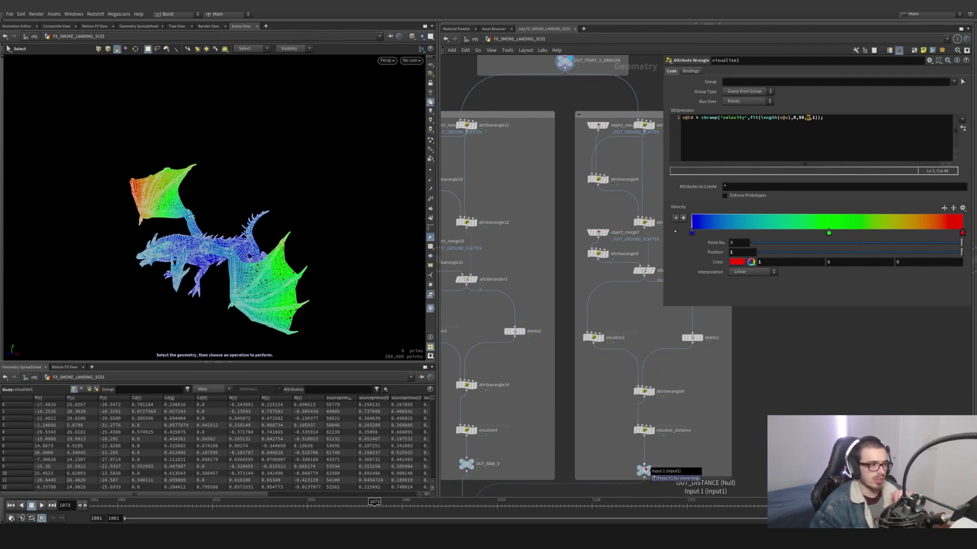
pyautogui.moveTo(520, 209); pyautogui.dragTo(608, 299, button='middle')
pyautogui.scroll(4, 560, 211)
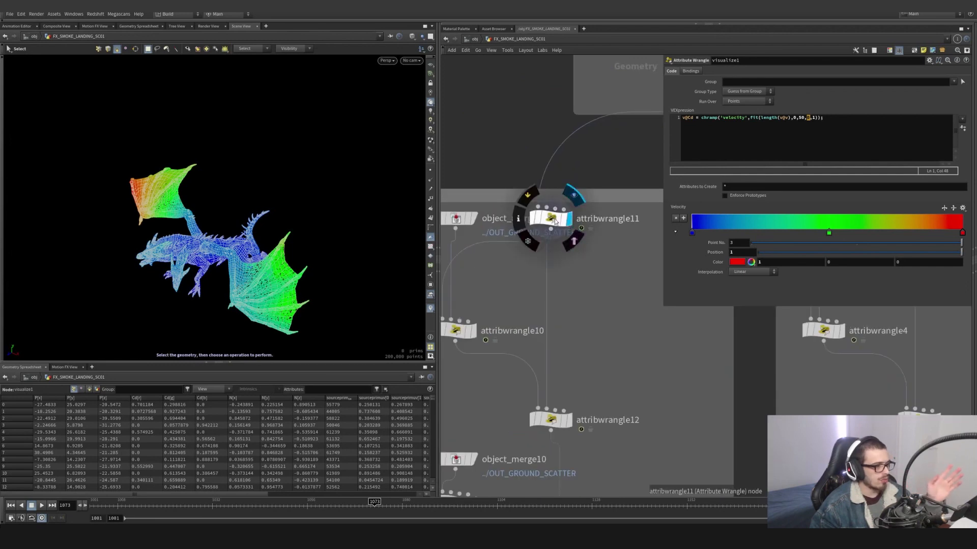
pyautogui.click(552, 219)
pyautogui.click(678, 117)
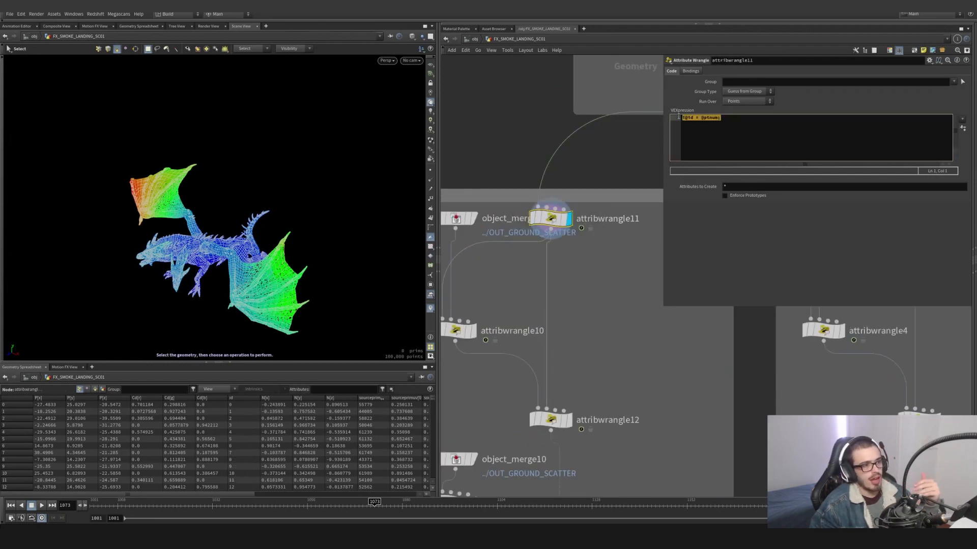
# - Display object_merge9's ground points, overlay attribwrangle11's dragon points as a template, and compare them from the side
pyautogui.moveTo(608, 261); pyautogui.dragTo(620, 315, button='middle')
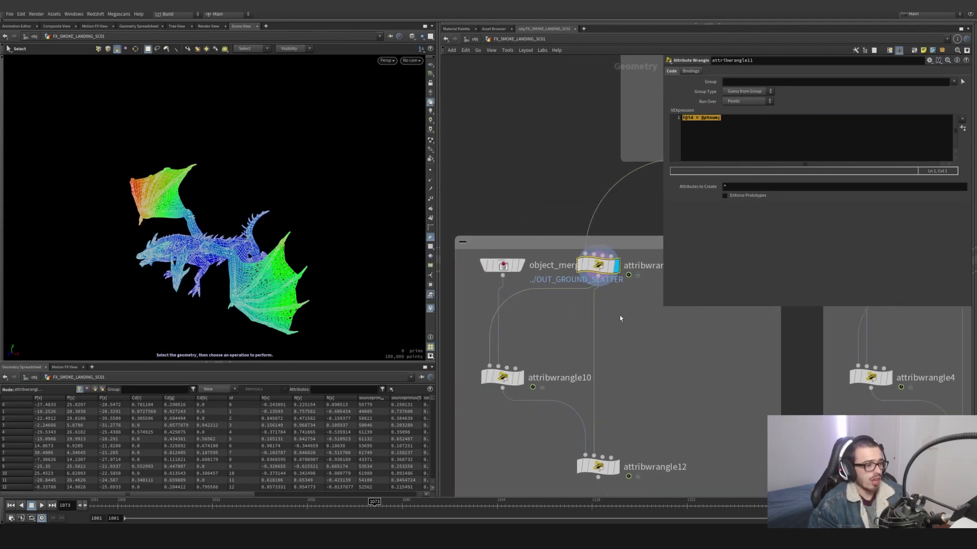
pyautogui.click(514, 270)
pyautogui.click(514, 269)
pyautogui.scroll(-3, 529, 300)
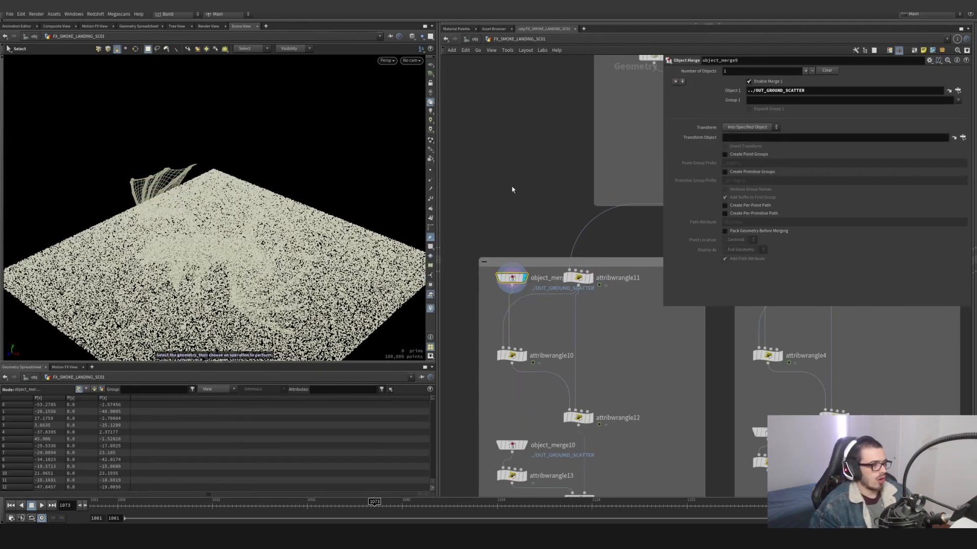
pyautogui.scroll(-3, 513, 315)
pyautogui.scroll(3, 526, 398)
pyautogui.click(527, 361)
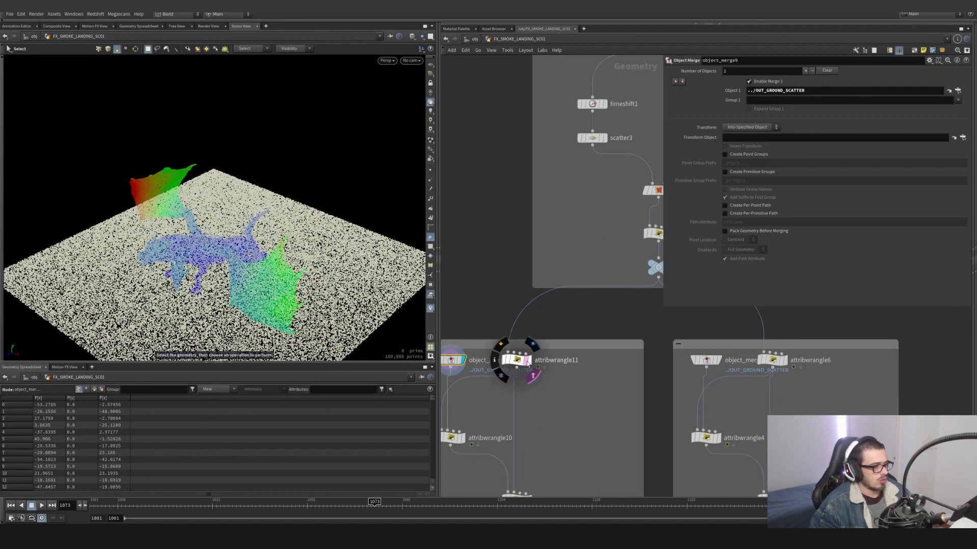
pyautogui.keyDown('alt'); pyautogui.moveTo(279, 283); pyautogui.dragTo(244, 215); pyautogui.keyUp('alt')
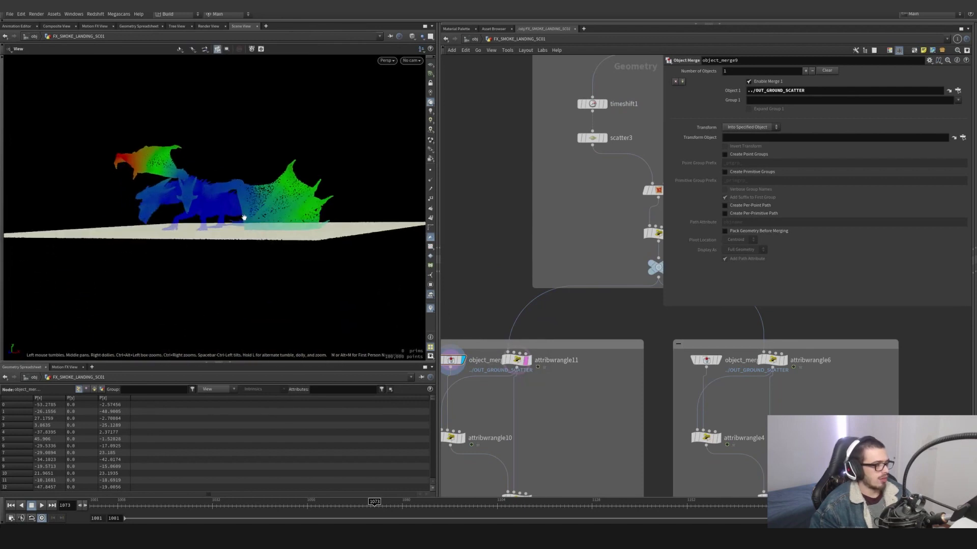
pyautogui.moveTo(512, 409); pyautogui.dragTo(556, 331, button='middle')
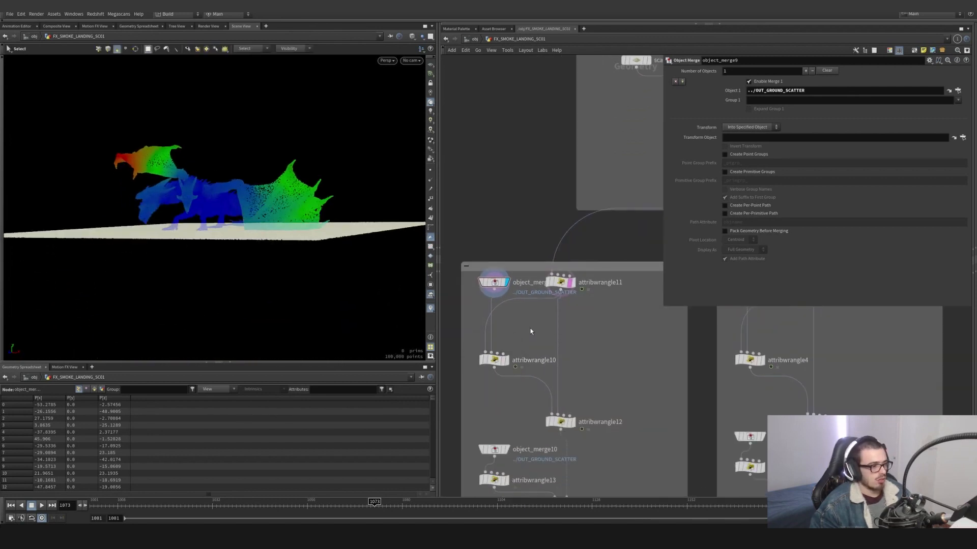
# - Select attribwrangle10 and examine the pcopen and pcfilter calls in its VEX code
pyautogui.moveTo(530, 330); pyautogui.dragTo(463, 384)
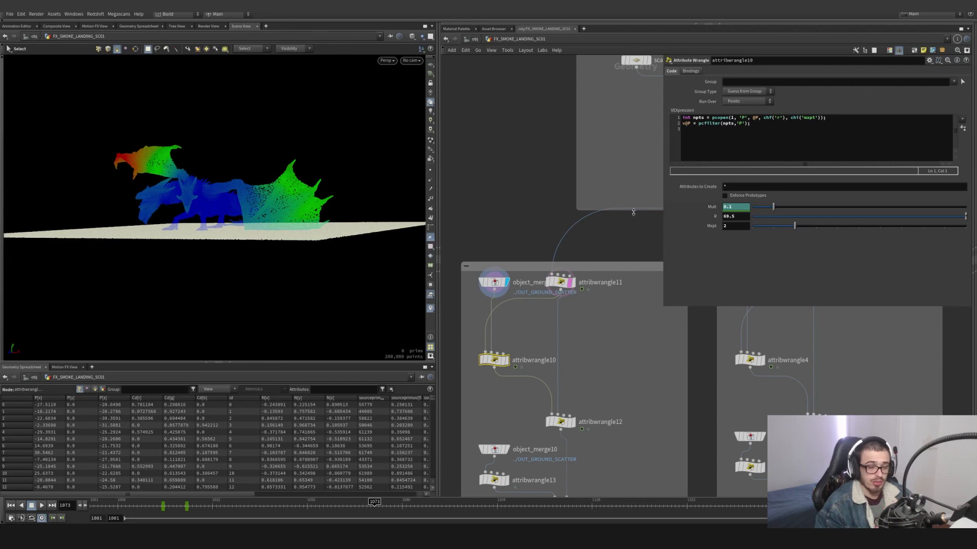
pyautogui.click(713, 118)
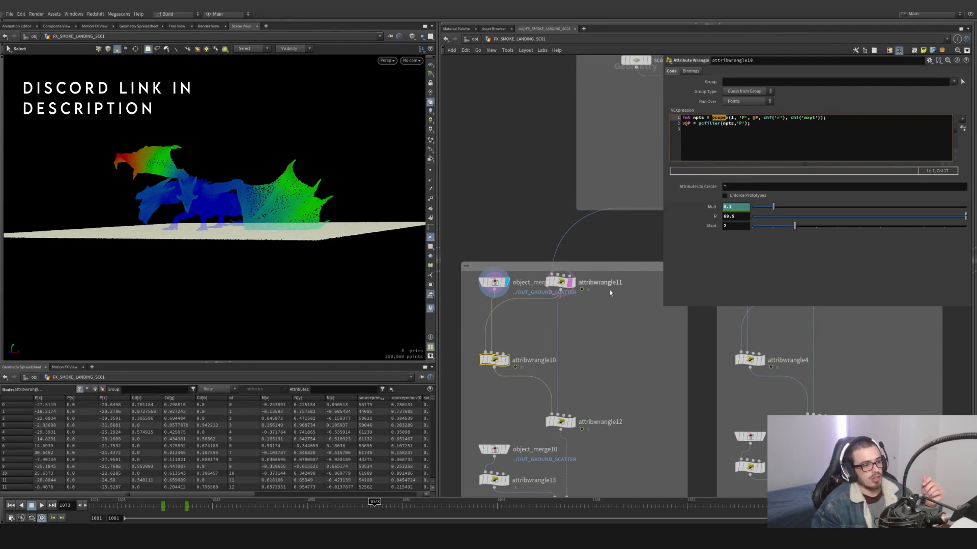
pyautogui.scroll(5, 513, 331)
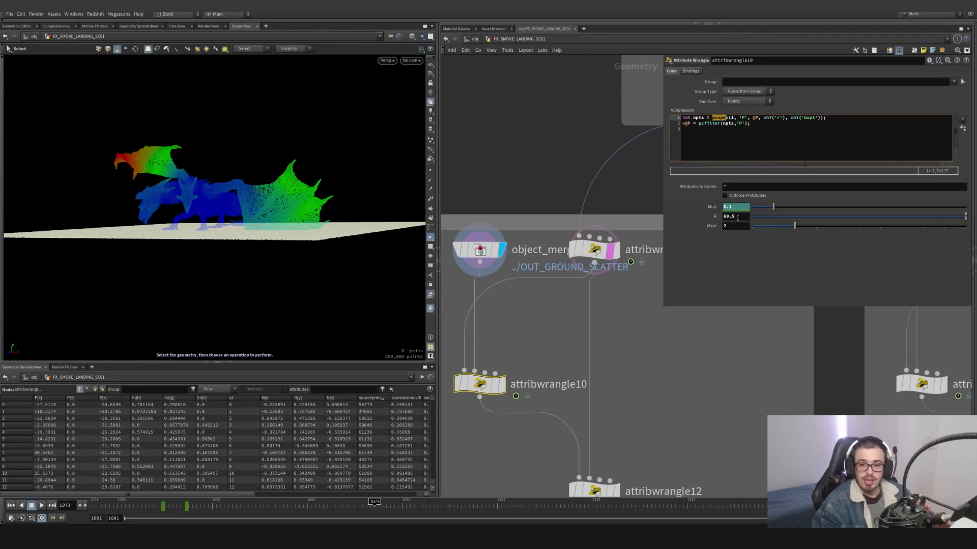
pyautogui.click(699, 124)
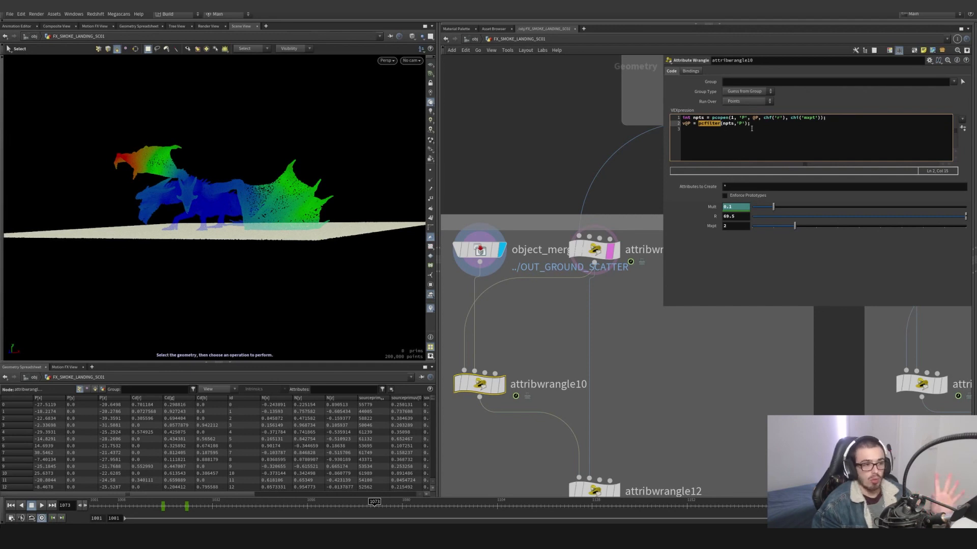
pyautogui.doubleClick(699, 118)
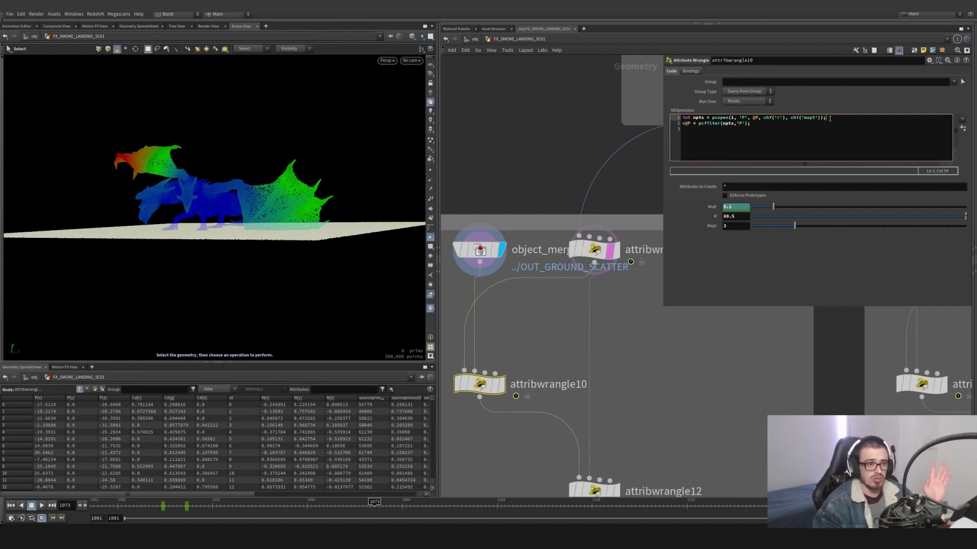
pyautogui.moveTo(830, 118); pyautogui.dragTo(721, 118)
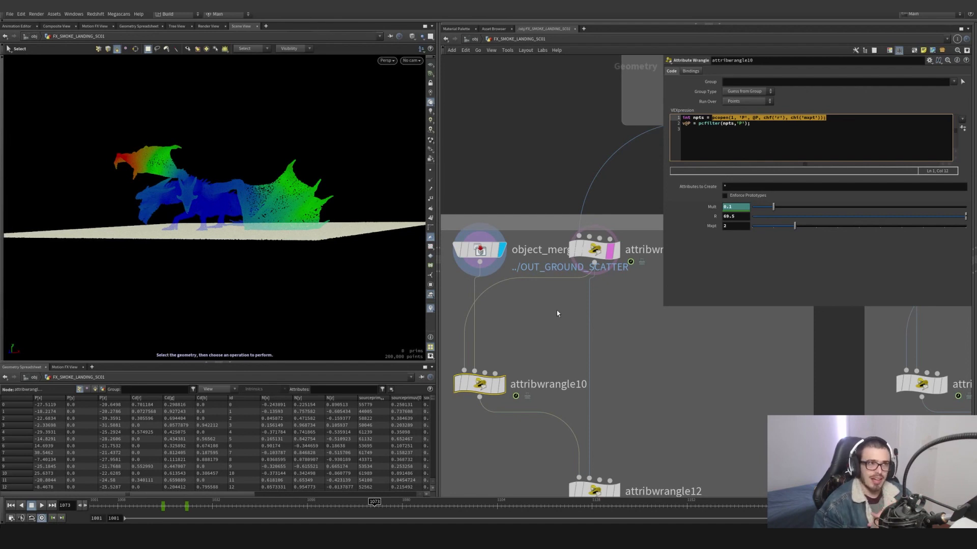
# - Display attribwrangle10 and inspect the dragon points projected onto the ground from several angles
pyautogui.click(501, 384)
pyautogui.press('Escape')
pyautogui.moveTo(264, 226); pyautogui.dragTo(140, 226)
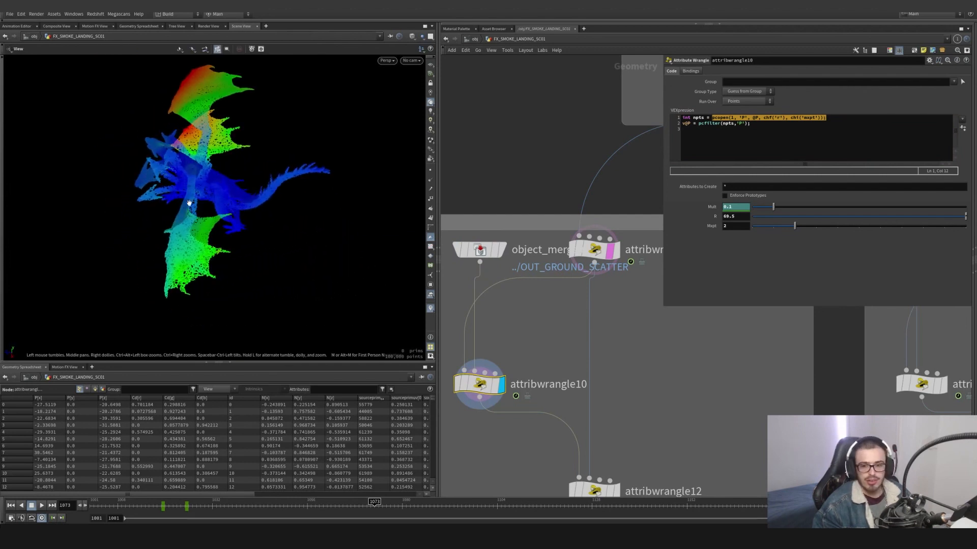
pyautogui.moveTo(189, 203)
pyautogui.mouseDown()
pyautogui.moveTo(274, 200)
pyautogui.moveTo(294, 157)
pyautogui.moveTo(203, 163)
pyautogui.moveTo(188, 205)
pyautogui.mouseUp()
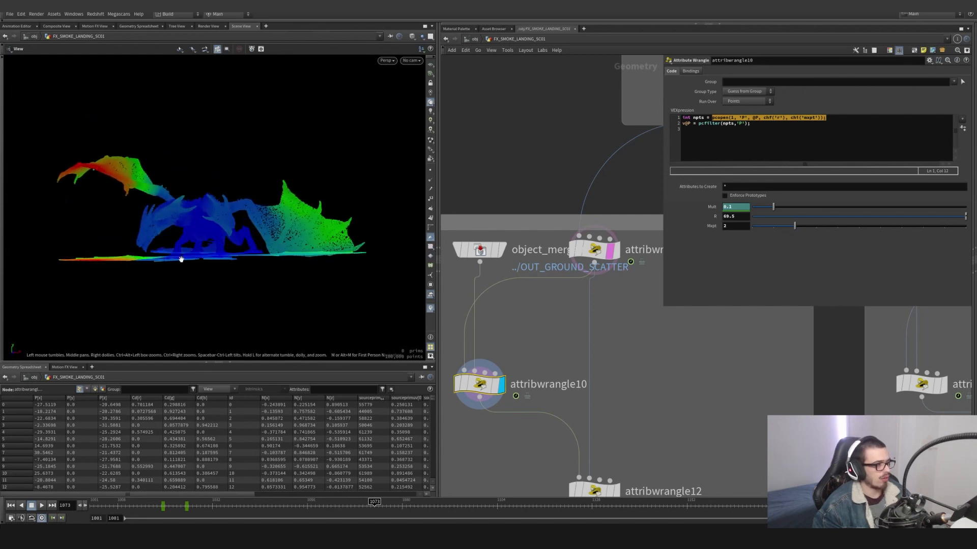
pyautogui.moveTo(181, 260); pyautogui.dragTo(203, 315)
pyautogui.press('s')
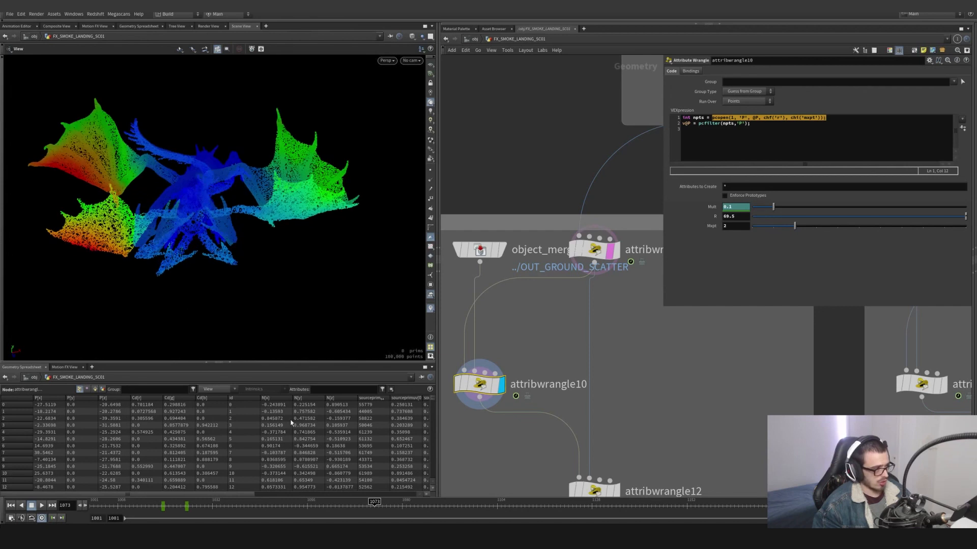
# - Set attribwrangle10's maximum point count to 1 and scrub to frame 1050 to check the ground projection
pyautogui.moveTo(795, 229); pyautogui.dragTo(777, 235)
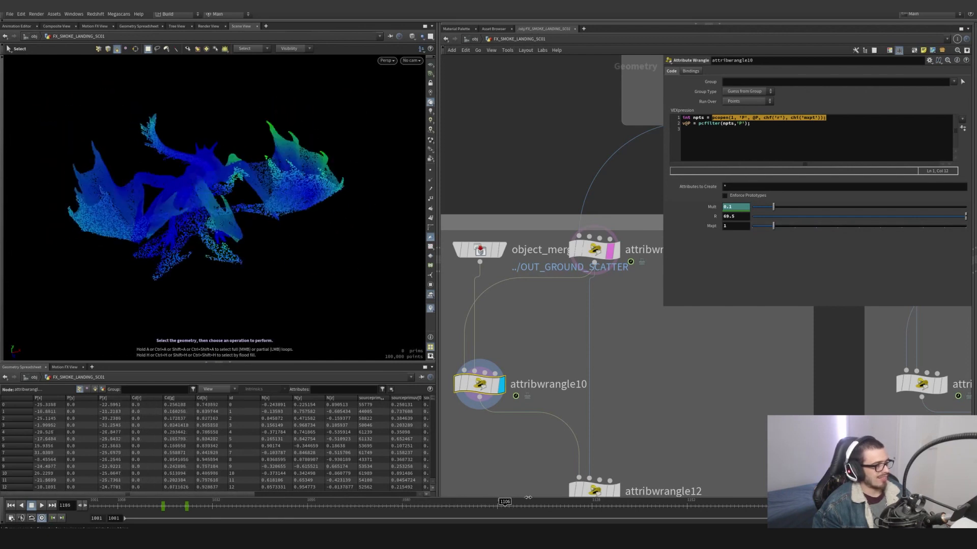
pyautogui.moveTo(529, 498); pyautogui.dragTo(283, 482)
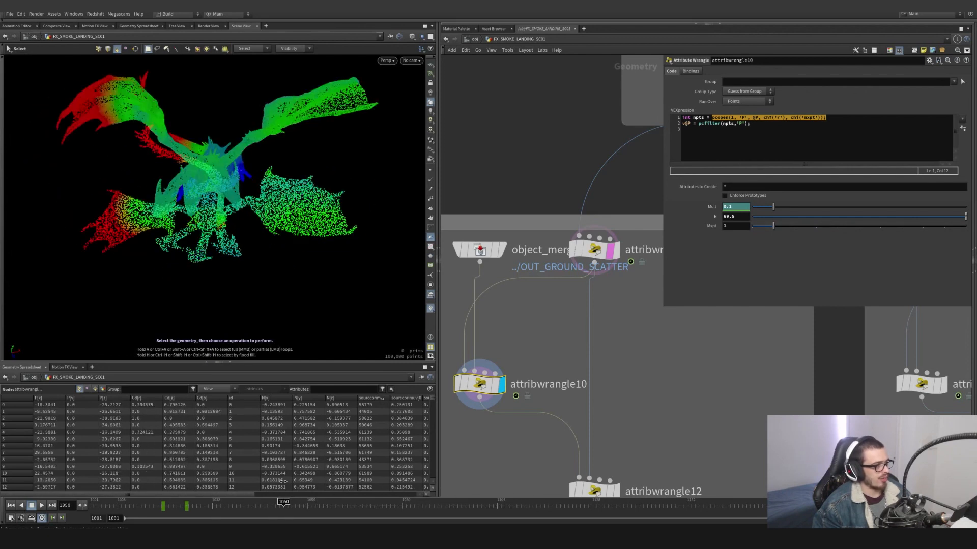
pyautogui.keyDown('alt'); pyautogui.moveTo(245, 238); pyautogui.dragTo(189, 170); pyautogui.keyUp('alt')
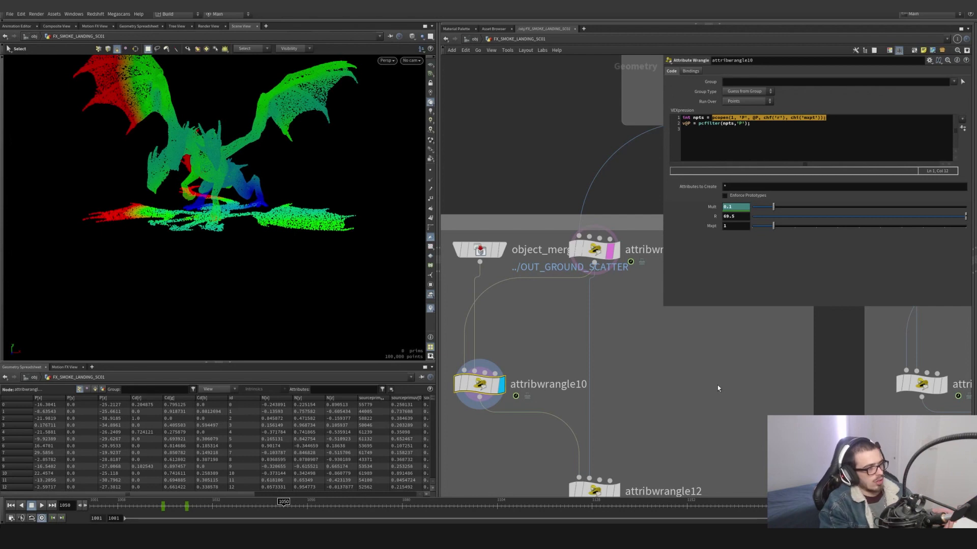
pyautogui.keyDown('alt'); pyautogui.moveTo(334, 201); pyautogui.dragTo(323, 249, button='middle'); pyautogui.keyUp('alt')
pyautogui.keyDown('alt'); pyautogui.moveTo(323, 250); pyautogui.dragTo(327, 227); pyautogui.keyUp('alt')
pyautogui.keyDown('alt'); pyautogui.moveTo(329, 177); pyautogui.dragTo(334, 249); pyautogui.keyUp('alt')
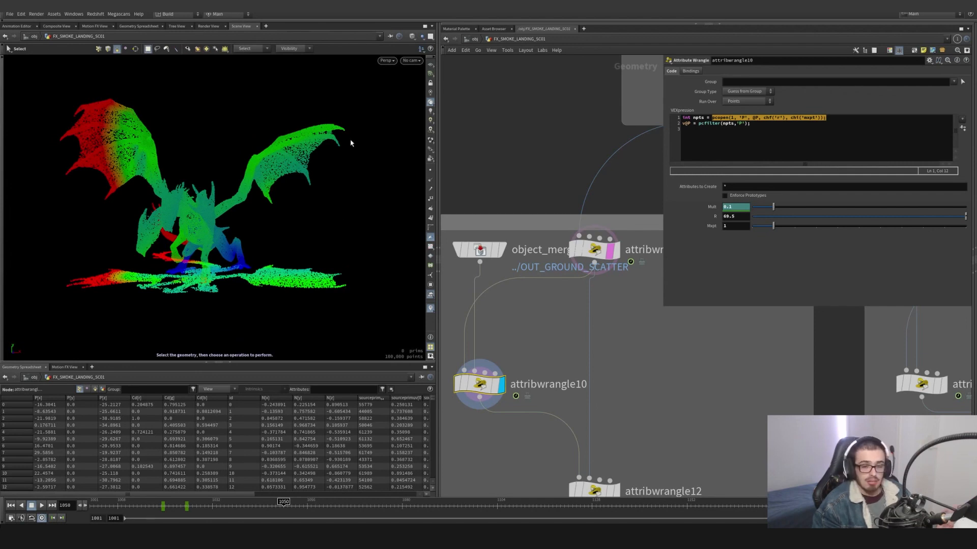
# - Display attribwrangle12, examine its distance expression, and sort the point spreadsheet by the distance attribute
pyautogui.moveTo(628, 429); pyautogui.dragTo(610, 338, button='middle')
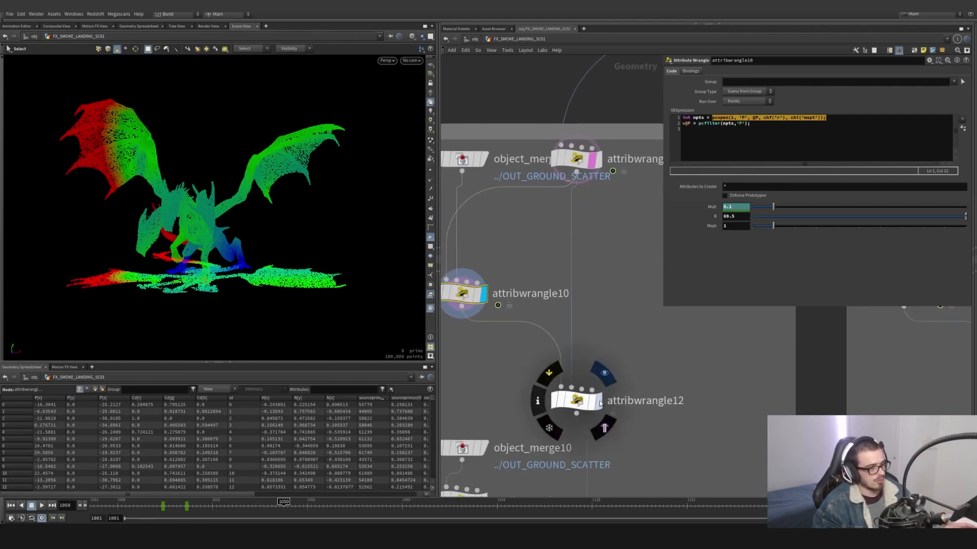
pyautogui.click(577, 401)
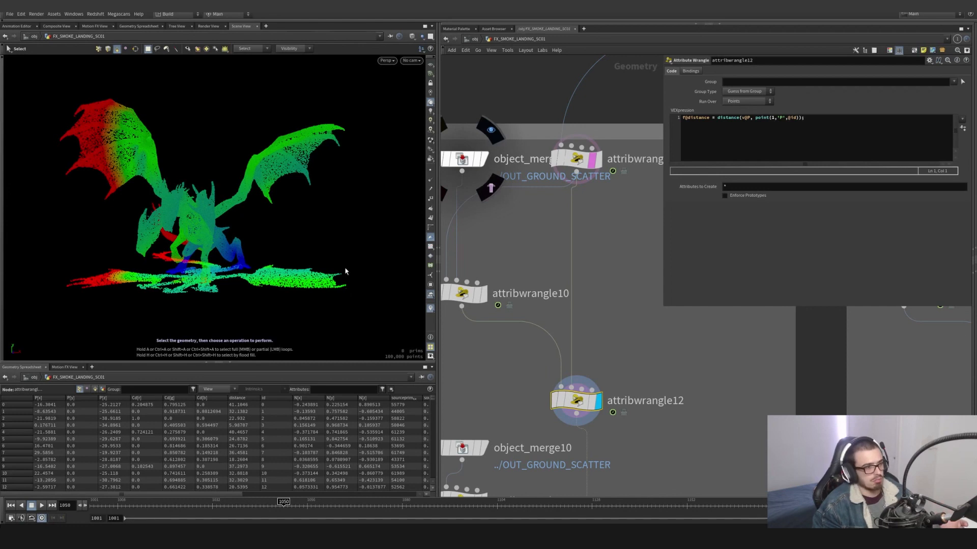
pyautogui.click(246, 398)
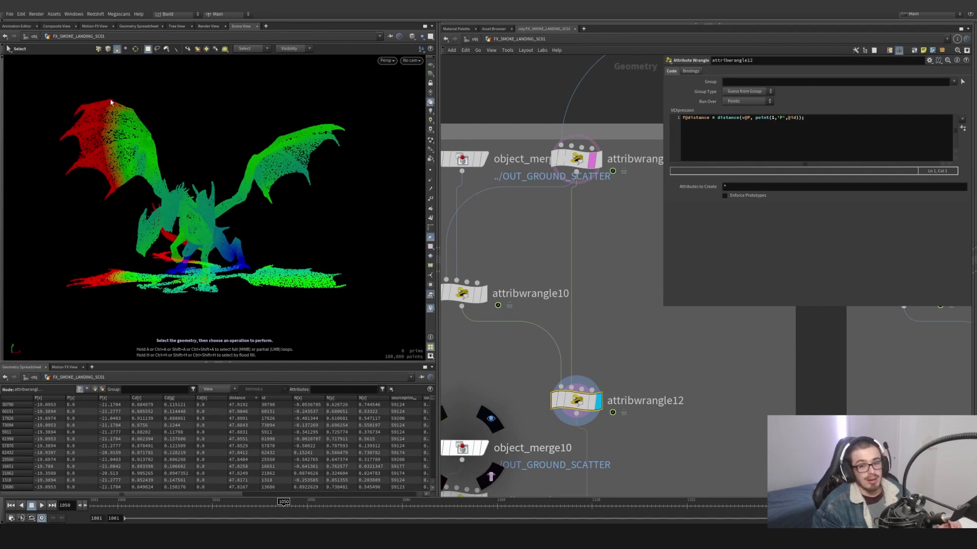
# - Widen the network view and overlay attribwrangle12's flattened dragon points as a template
pyautogui.moveTo(633, 431); pyautogui.dragTo(593, 266, button='middle')
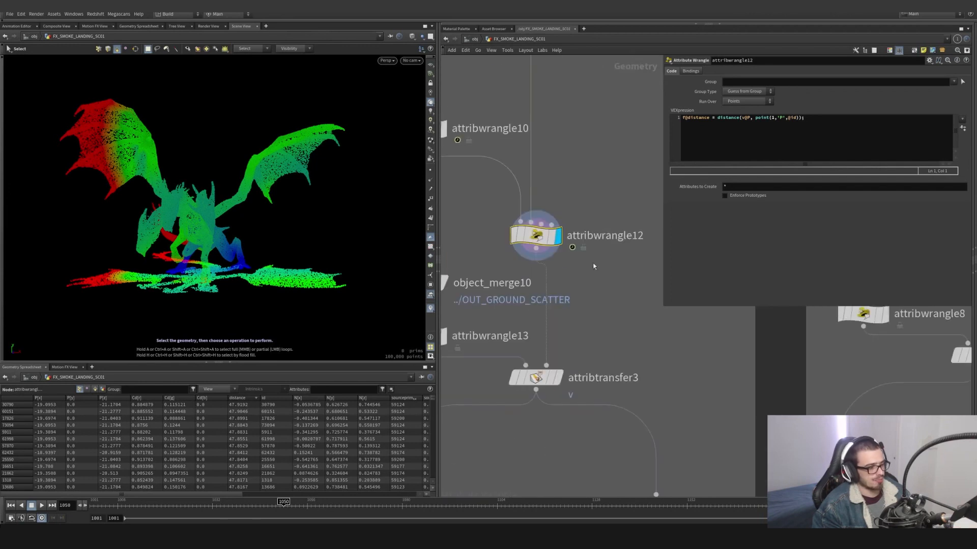
pyautogui.moveTo(591, 330); pyautogui.dragTo(665, 297, button='middle')
pyautogui.moveTo(664, 306); pyautogui.dragTo(741, 309)
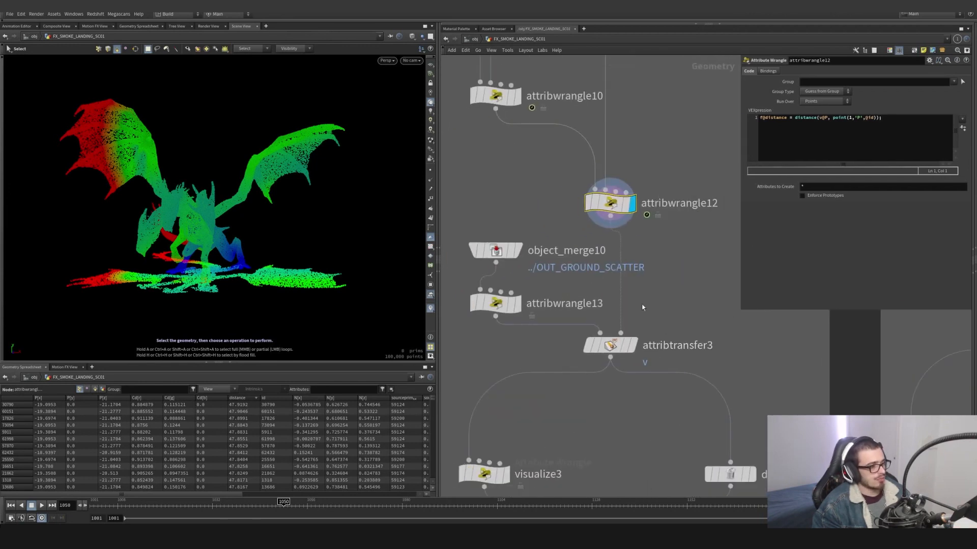
pyautogui.click(626, 206)
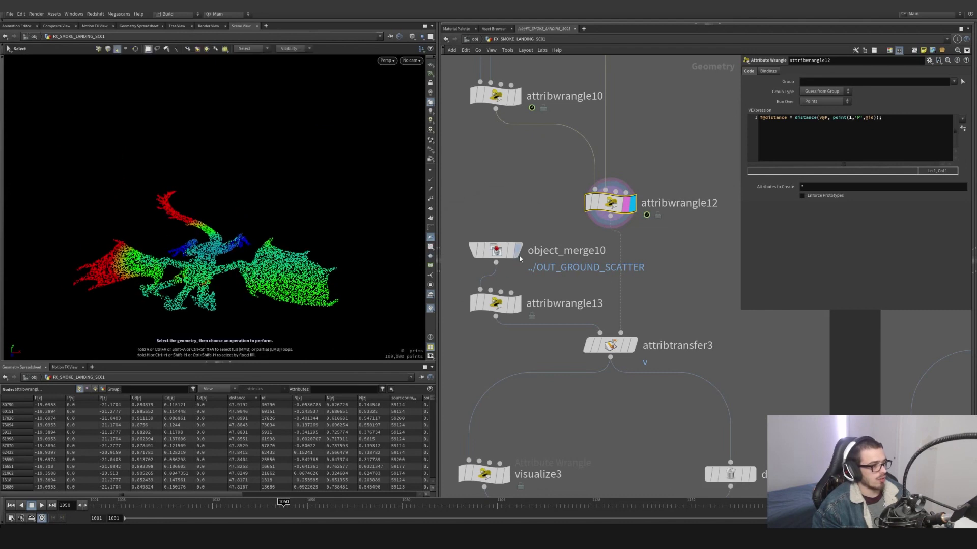
# - Display object_merge10, attribwrangle13 and attribtransfer3 in turn to examine how velocity is initialized and transferred onto the ground points
pyautogui.click(519, 250)
pyautogui.click(518, 304)
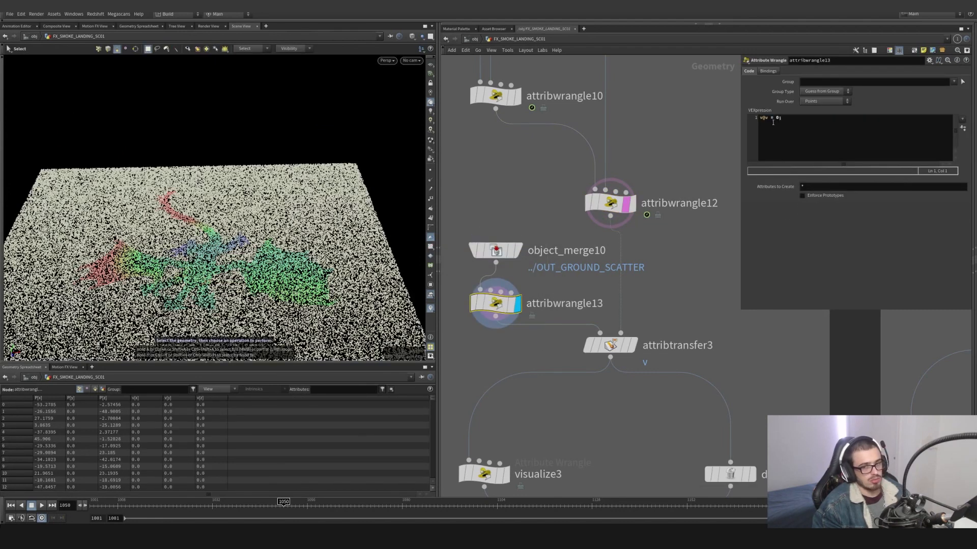
pyautogui.click(632, 345)
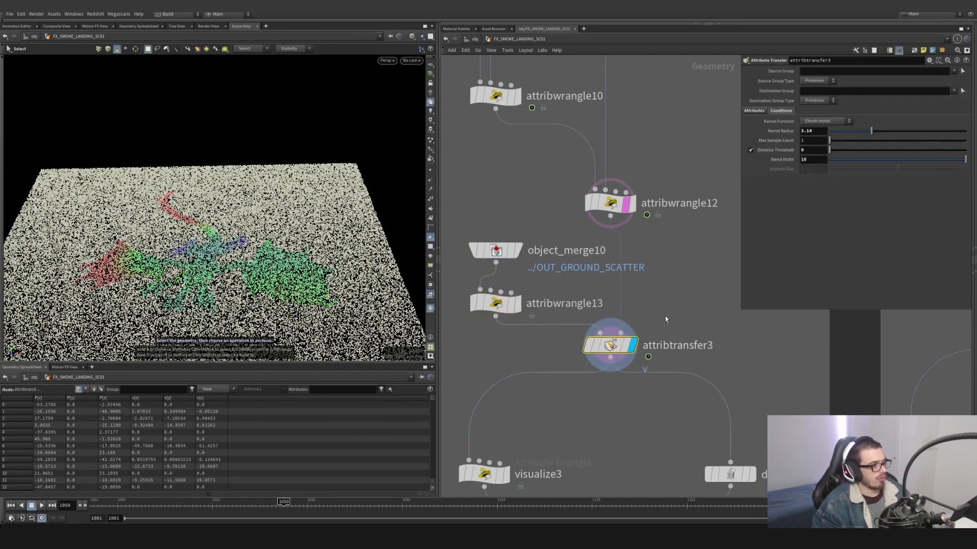
# - Turn on the point velocity trails and view the ground points from a lower angle
pyautogui.click(431, 190)
pyautogui.moveTo(344, 243)
pyautogui.keyDown('alt'); pyautogui.mouseDown()
pyautogui.moveTo(280, 217)
pyautogui.moveTo(325, 249)
pyautogui.mouseUp(); pyautogui.keyUp('alt')
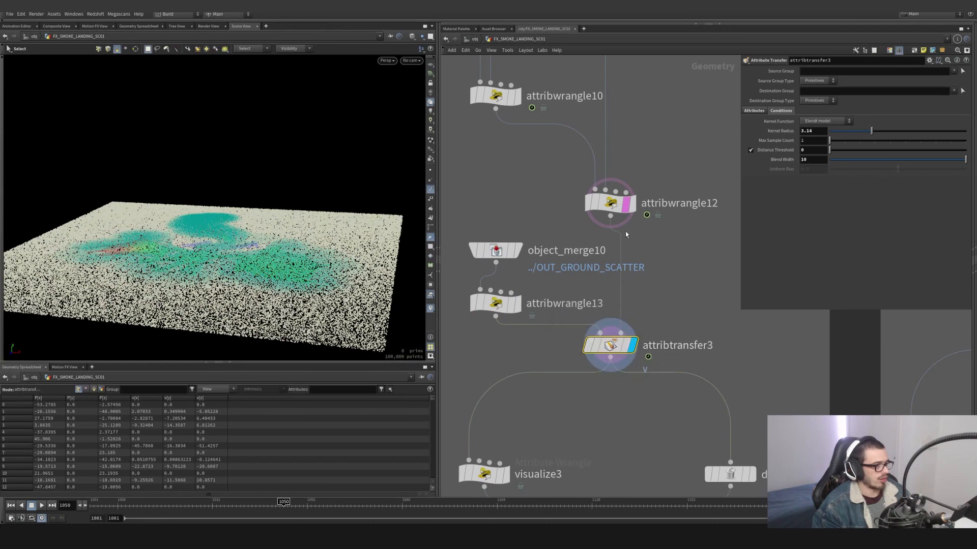
pyautogui.keyDown('alt'); pyautogui.moveTo(305, 285); pyautogui.dragTo(290, 246); pyautogui.keyUp('alt')
# - Look through the viewport's geometry and guide display options, and view the velocity trails from above
pyautogui.press('d')
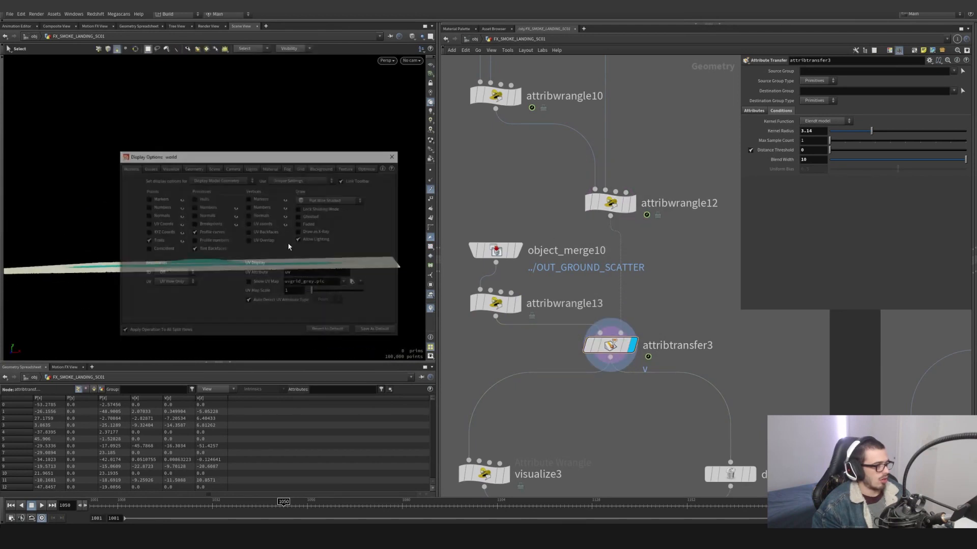
pyautogui.click(170, 168)
pyautogui.click(190, 169)
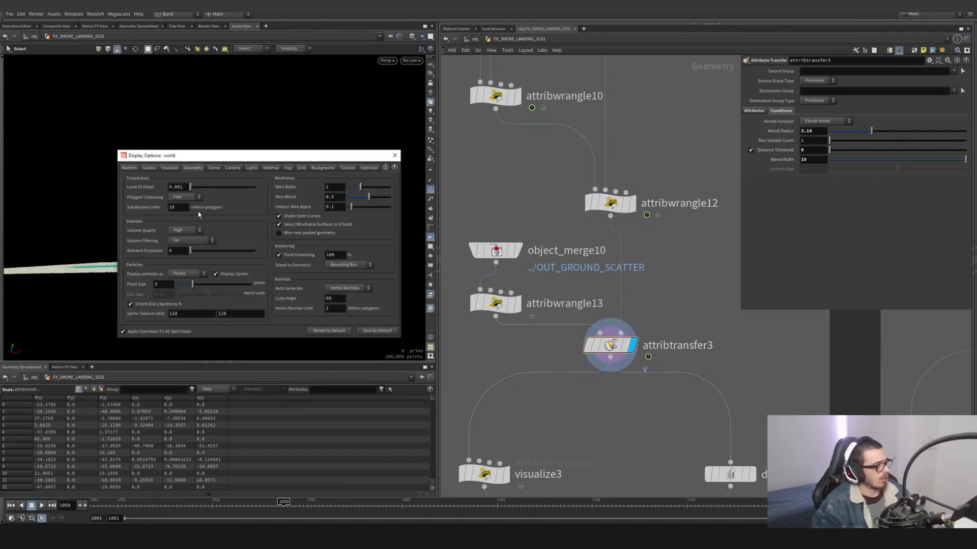
pyautogui.click(149, 167)
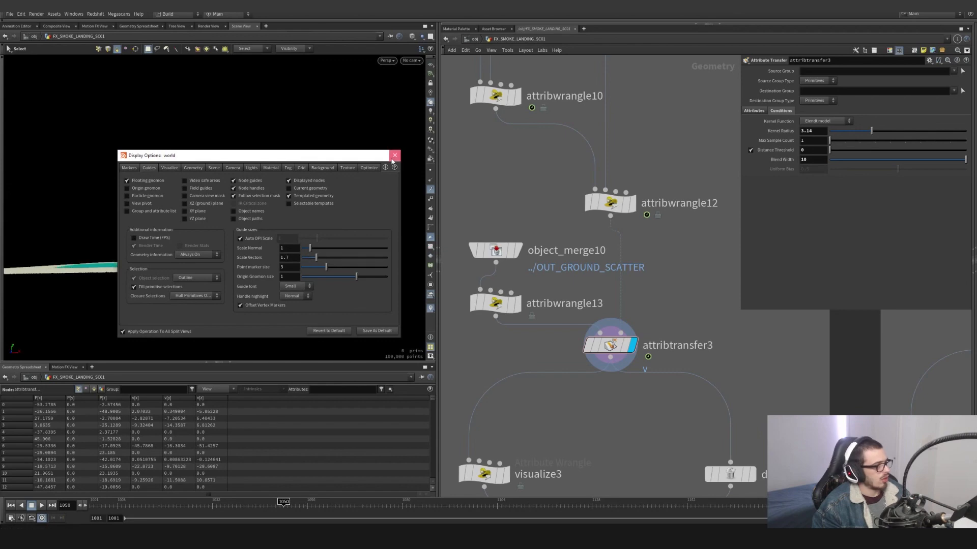
pyautogui.click(395, 156)
pyautogui.keyDown('alt'); pyautogui.moveTo(330, 203); pyautogui.dragTo(287, 324); pyautogui.keyUp('alt')
# - Examine which point attribute attribtransfer3 transfers, along with its distance conditions
pyautogui.click(604, 346)
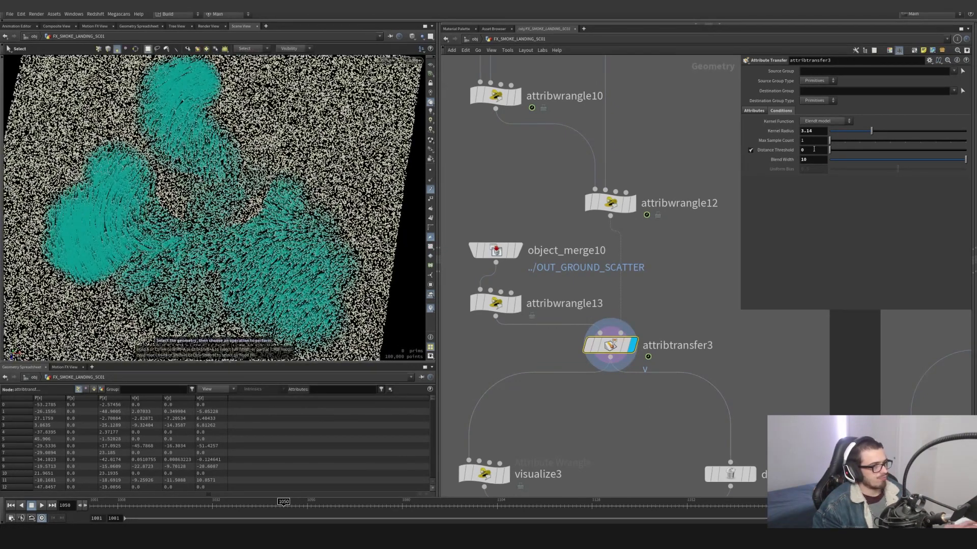
pyautogui.click(754, 111)
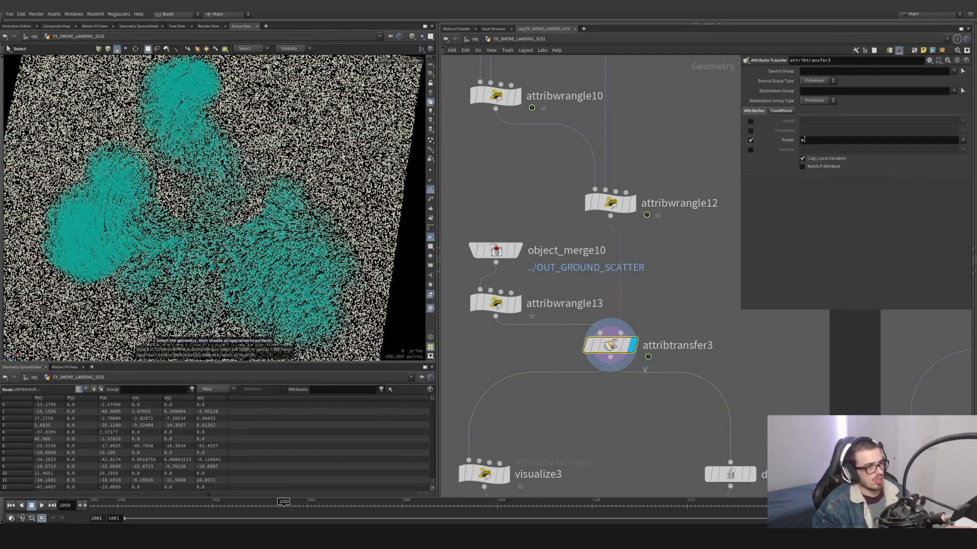
pyautogui.click(781, 111)
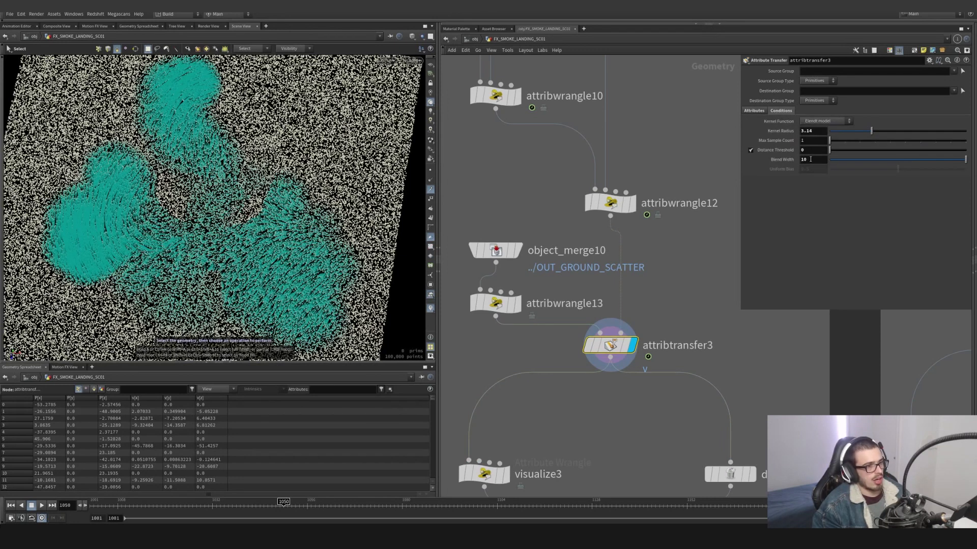
# - Try a distance threshold of 1.7 on attribtransfer3 and undo the change
pyautogui.moveTo(810, 160); pyautogui.dragTo(878, 149, button='middle')
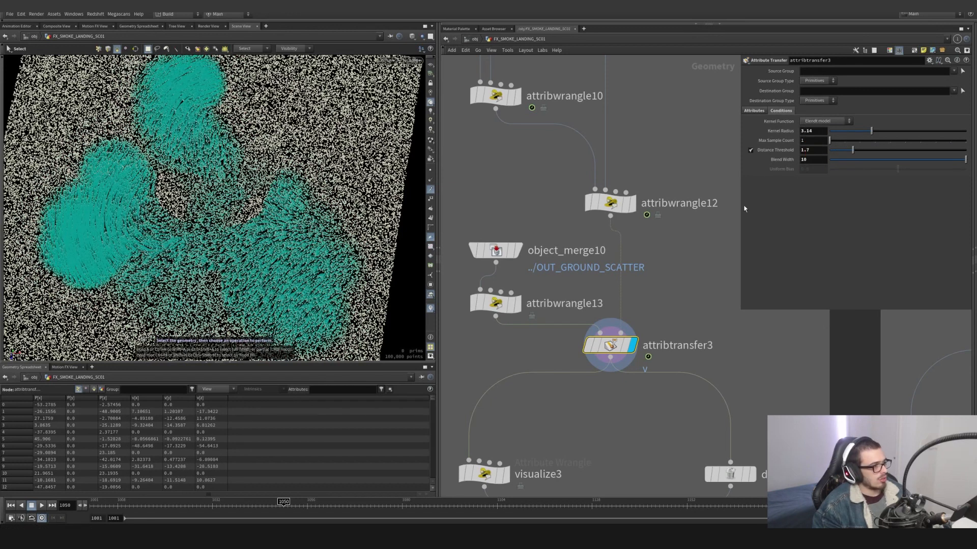
pyautogui.hotkey('ctrl', 'z')
pyautogui.press('Escape')
pyautogui.moveTo(219, 243); pyautogui.dragTo(193, 254)
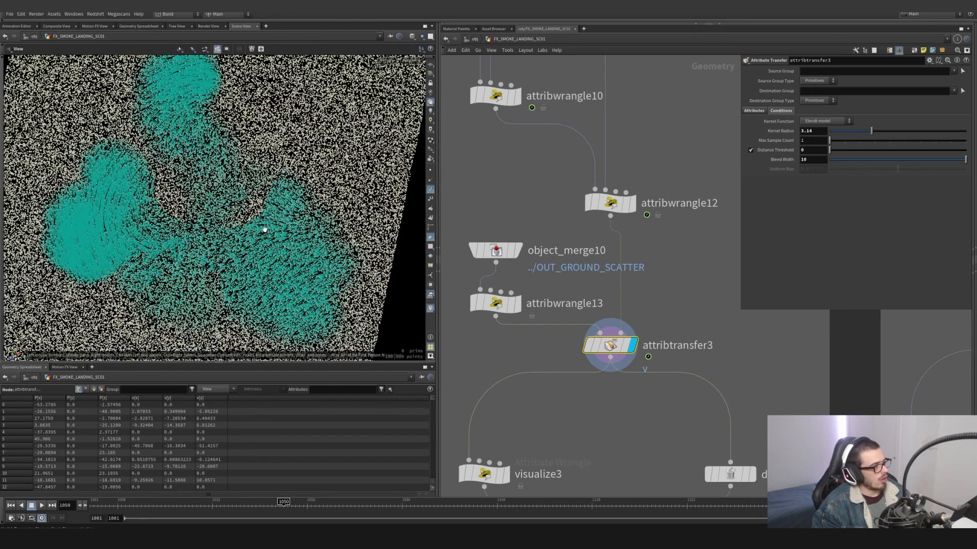
# - Display visualize3 with the velocity trails turned off to examine the color-coded ground velocity
pyautogui.scroll(-4, 674, 364)
pyautogui.moveTo(668, 389); pyautogui.dragTo(636, 296, button='middle')
pyautogui.click(562, 314)
pyautogui.moveTo(584, 300); pyautogui.dragTo(539, 336)
pyautogui.click(431, 190)
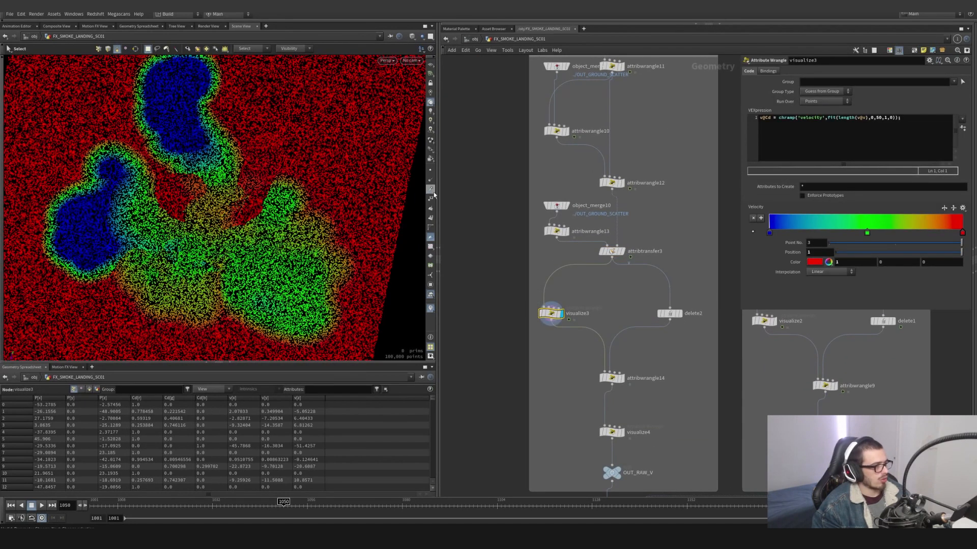
# - Try a blend width of 35 on attribtransfer3 with visualize3 displayed, and undo the change
pyautogui.click(612, 251)
pyautogui.moveTo(812, 159); pyautogui.dragTo(955, 160, button='middle')
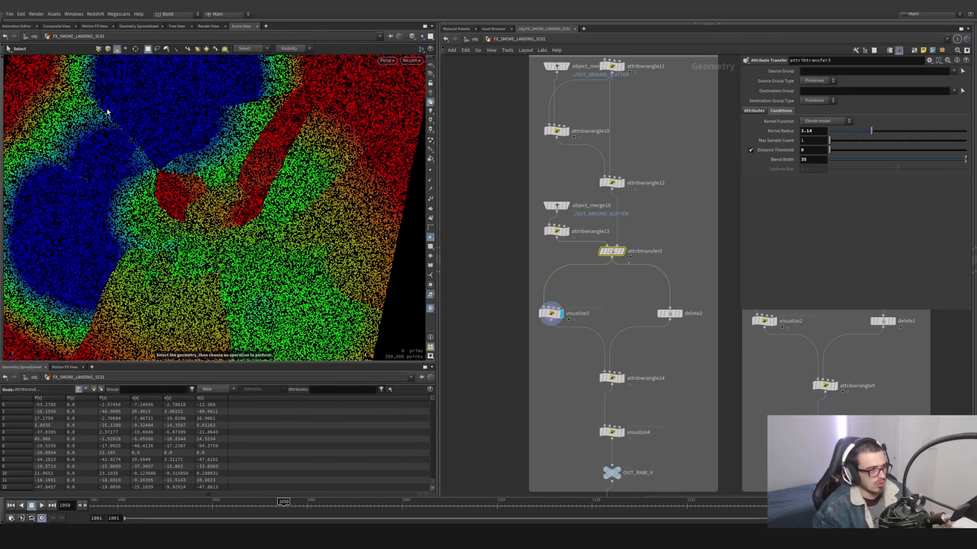
pyautogui.hotkey('ctrl', 'z')
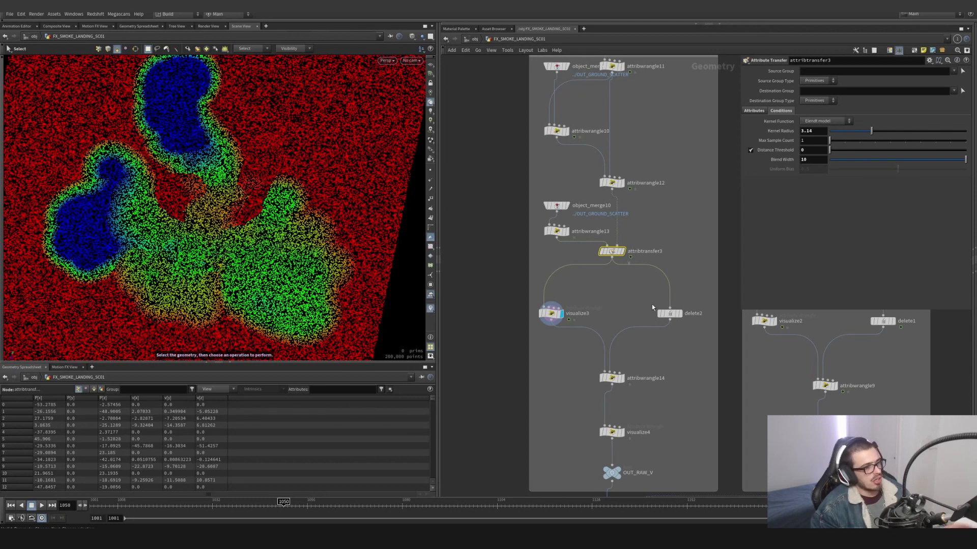
# - Select attribwrangle10 and revisit its point-cloud position expression
pyautogui.moveTo(672, 313)
pyautogui.scroll(-2, 656, 239)
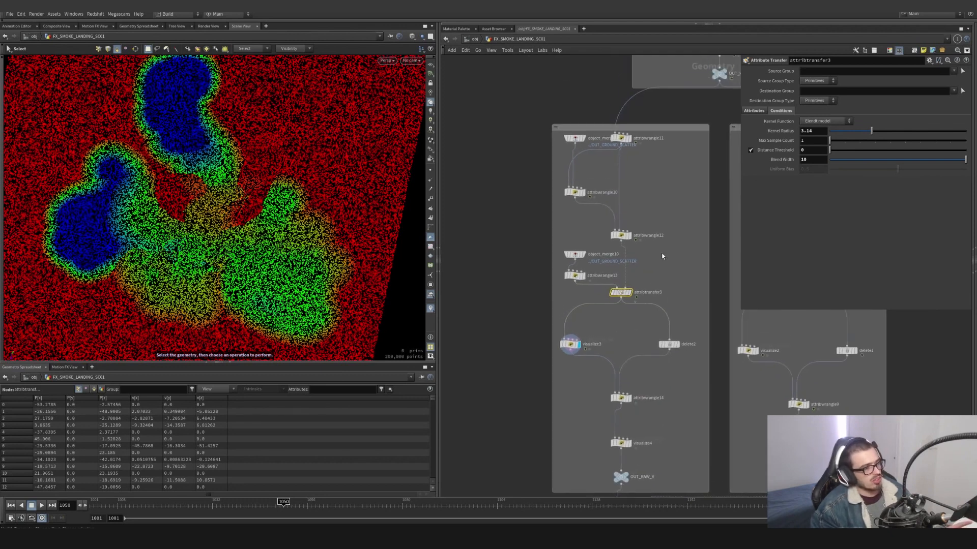
pyautogui.moveTo(665, 188); pyautogui.dragTo(560, 205)
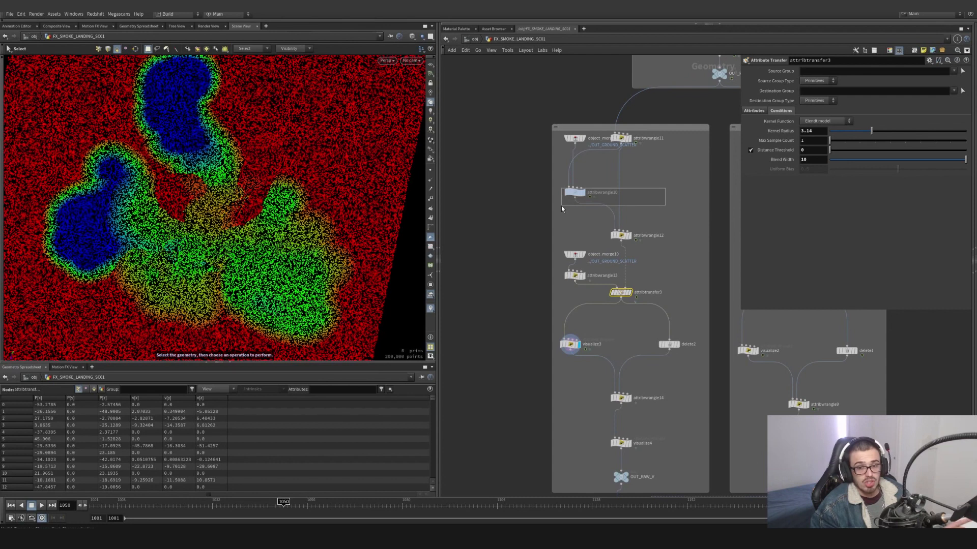
pyautogui.moveTo(660, 332); pyautogui.dragTo(635, 282, button='middle')
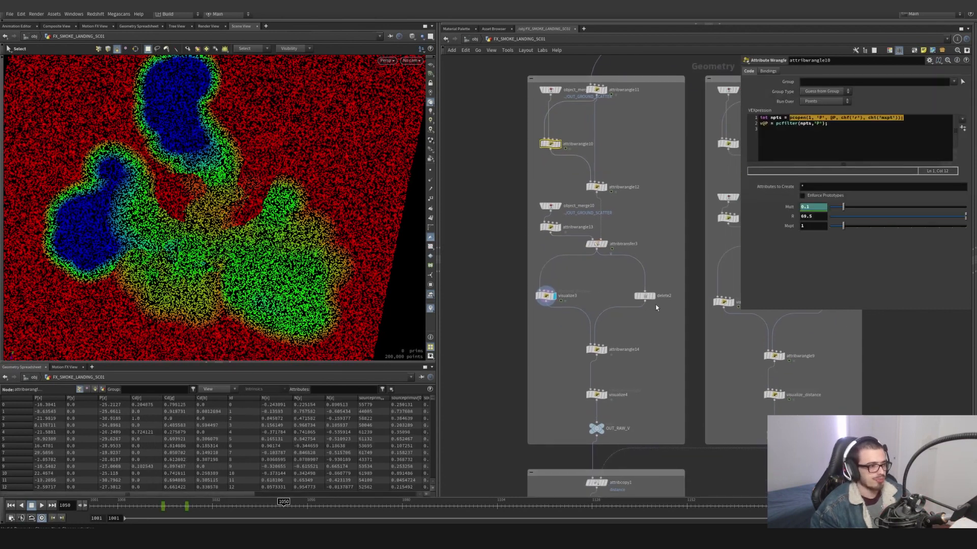
# - Display delete2 and visualize3 alternately to compare the thinned points with the full scatter, including their velocity trails
pyautogui.scroll(2, 655, 300)
pyautogui.click(654, 296)
pyautogui.moveTo(669, 323); pyautogui.dragTo(610, 273)
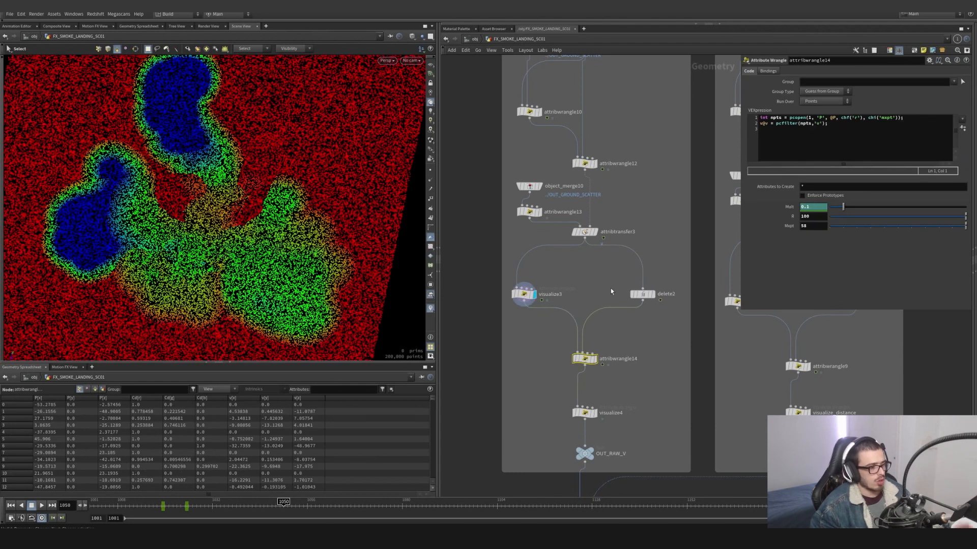
pyautogui.moveTo(611, 282); pyautogui.dragTo(663, 319)
pyautogui.moveTo(573, 275); pyautogui.dragTo(509, 309)
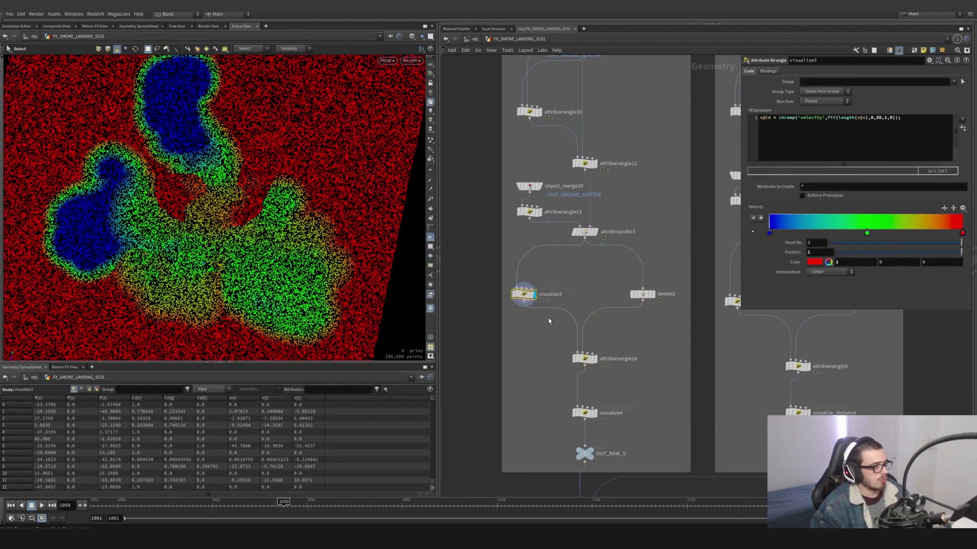
pyautogui.moveTo(623, 315); pyautogui.dragTo(664, 279)
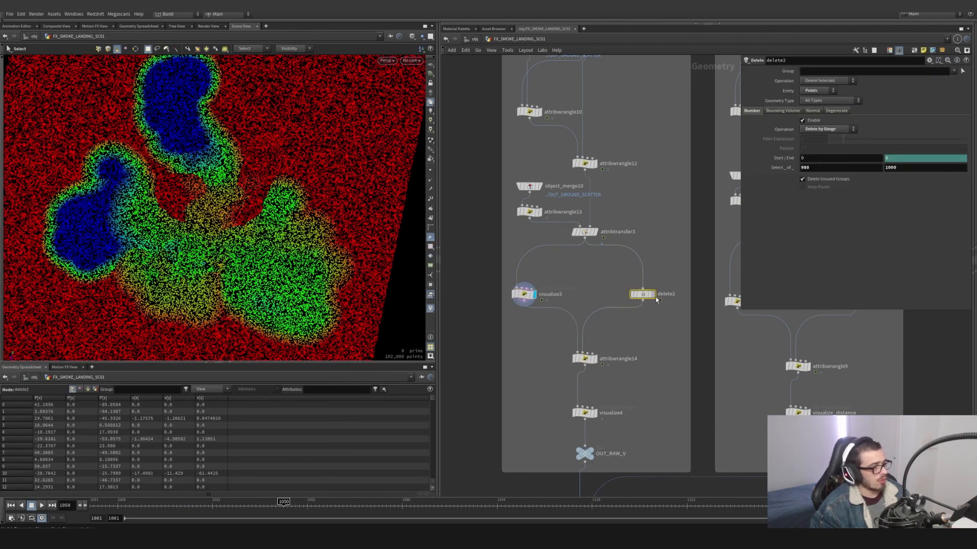
pyautogui.click(653, 295)
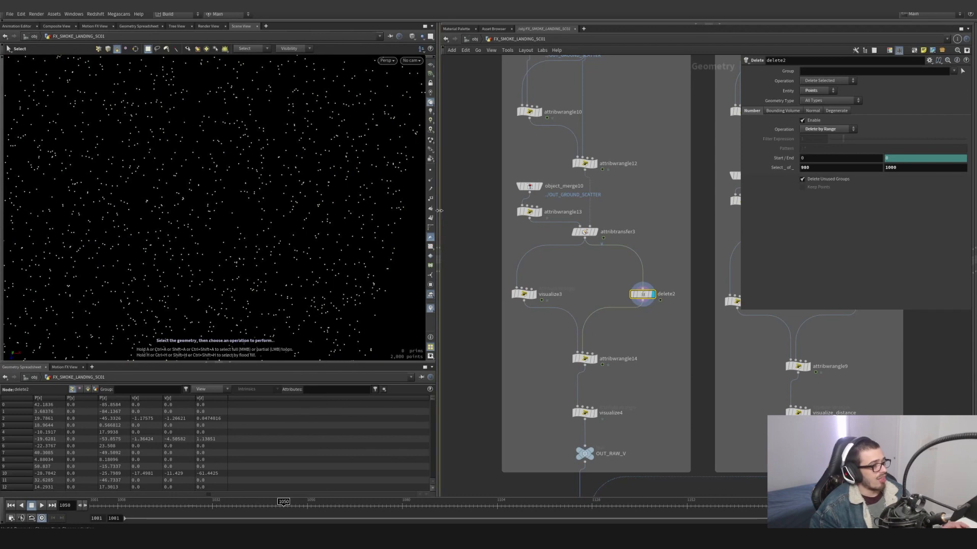
pyautogui.click(534, 294)
pyautogui.click(523, 293)
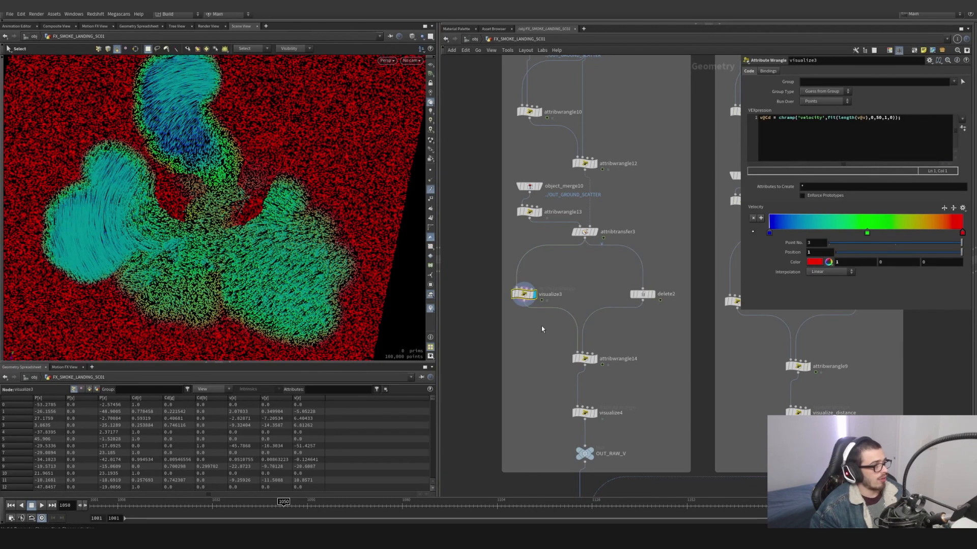
# - Display attribwrangle14 and examine its pcopen and pcfilter expression for smoothing the velocity
pyautogui.click(596, 360)
pyautogui.click(584, 359)
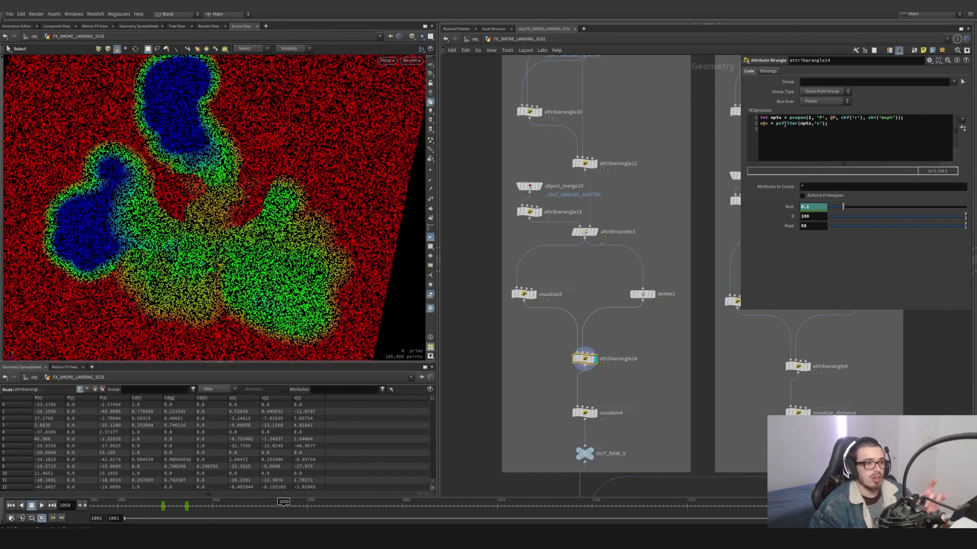
pyautogui.click(816, 125)
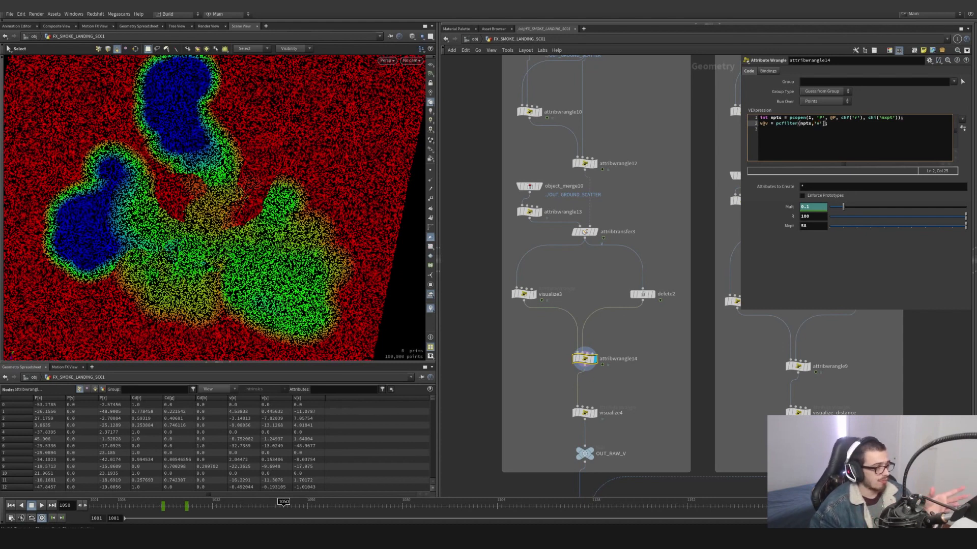
# - Compare the velocity colors of visualize4 and visualize3, ending with visualize4 displayed
pyautogui.click(597, 414)
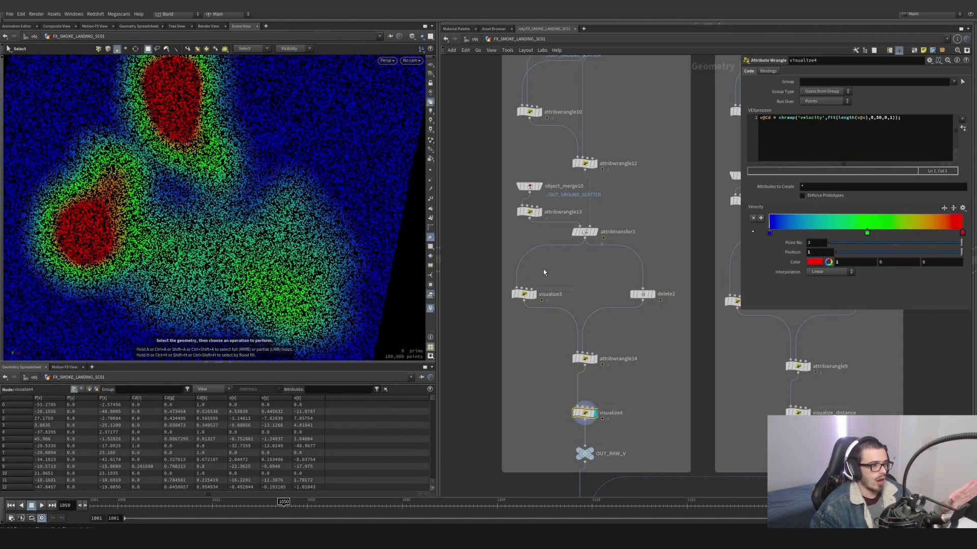
pyautogui.click(532, 294)
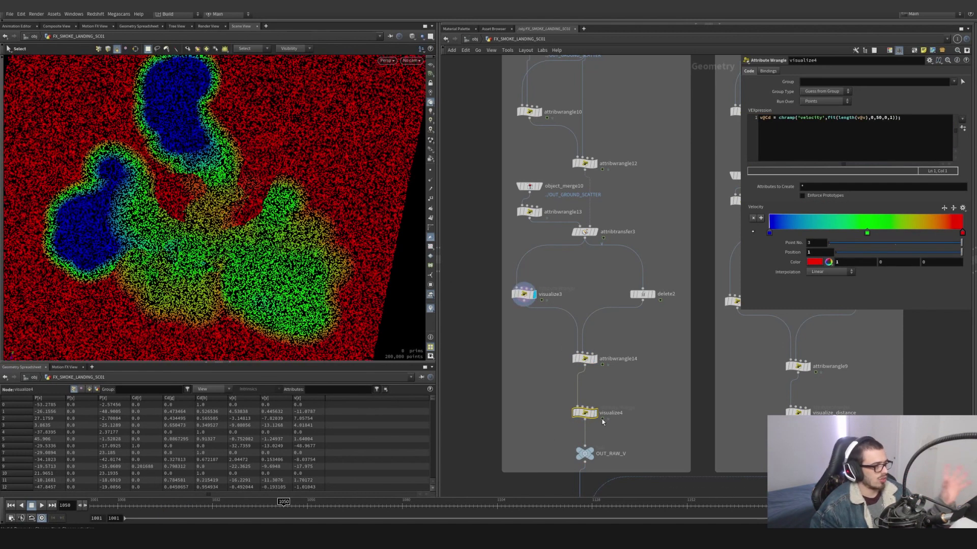
pyautogui.click(599, 420)
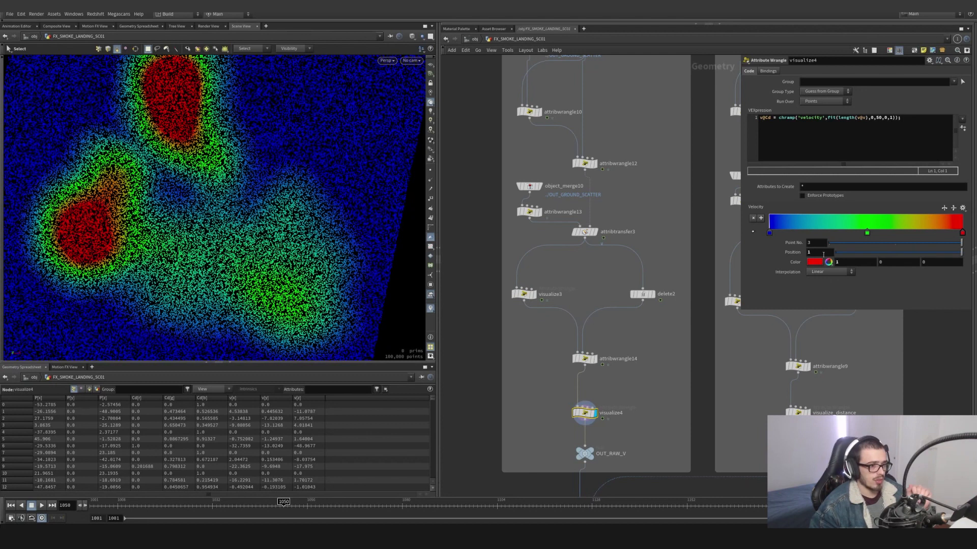
# - Try lowering attribwrangle14's search radius to 3.6 with visualize4 displayed, and undo the radius changes
pyautogui.click(580, 358)
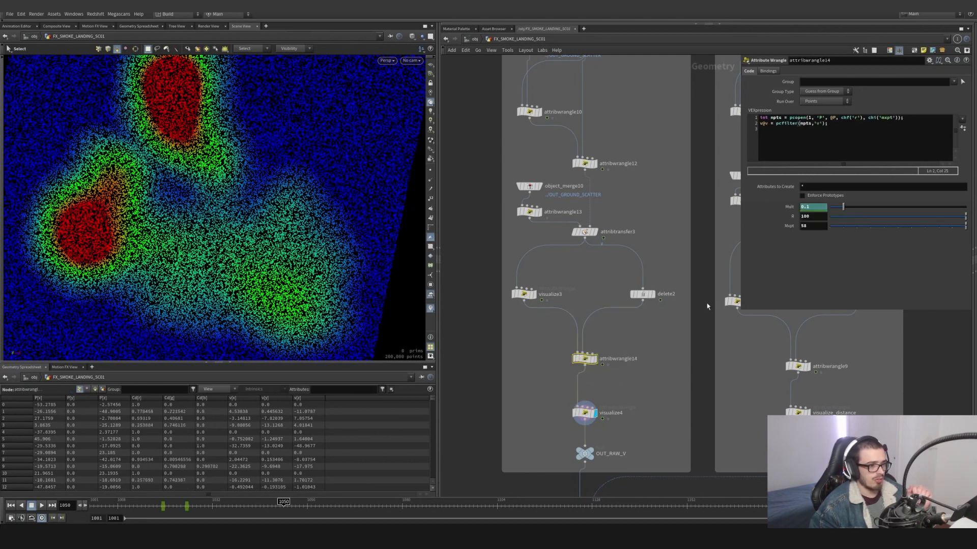
pyautogui.middleClick(809, 226)
pyautogui.moveTo(809, 226)
pyautogui.mouseDown(button='middle')
pyautogui.moveTo(624, 209)
pyautogui.moveTo(788, 201)
pyautogui.moveTo(814, 203)
pyautogui.moveTo(812, 216)
pyautogui.mouseUp(button='middle')
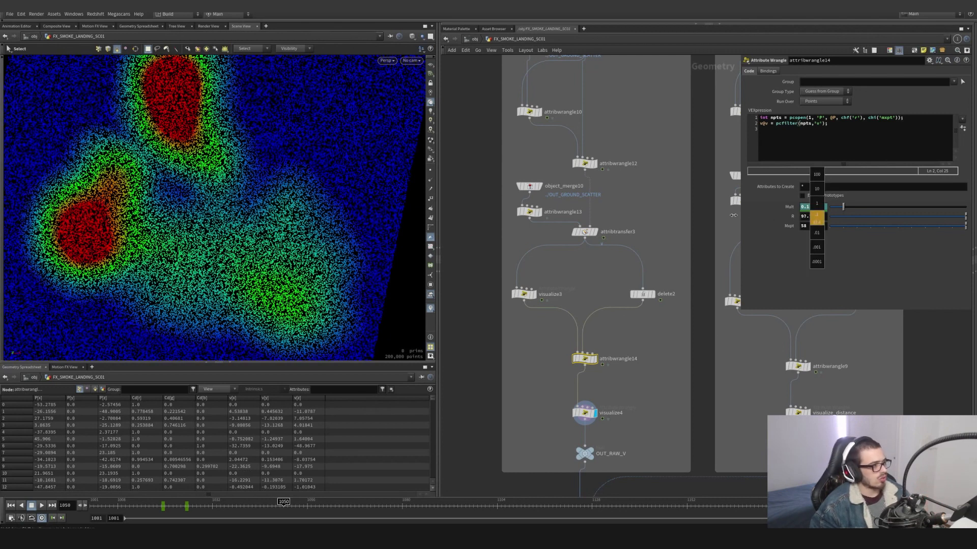
pyautogui.moveTo(388, 189); pyautogui.dragTo(379, 189, button='middle')
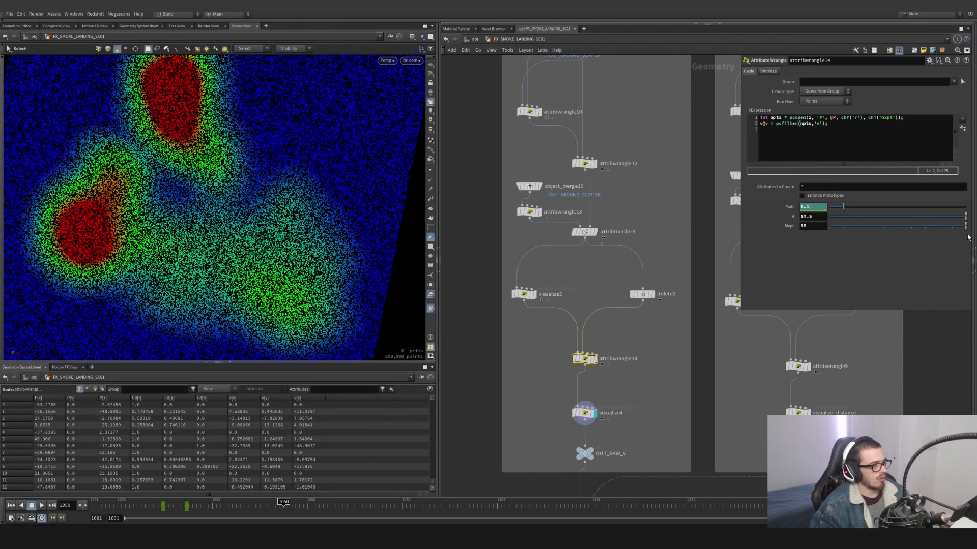
pyautogui.moveTo(817, 216); pyautogui.dragTo(792, 185, button='middle')
pyautogui.moveTo(813, 218); pyautogui.dragTo(778, 208, button='middle')
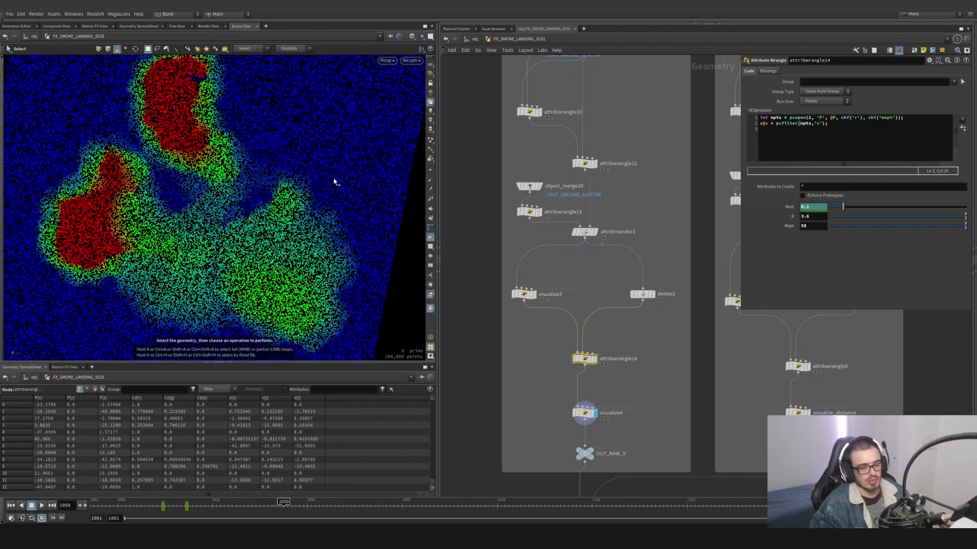
pyautogui.hotkey('ctrl', 'z')
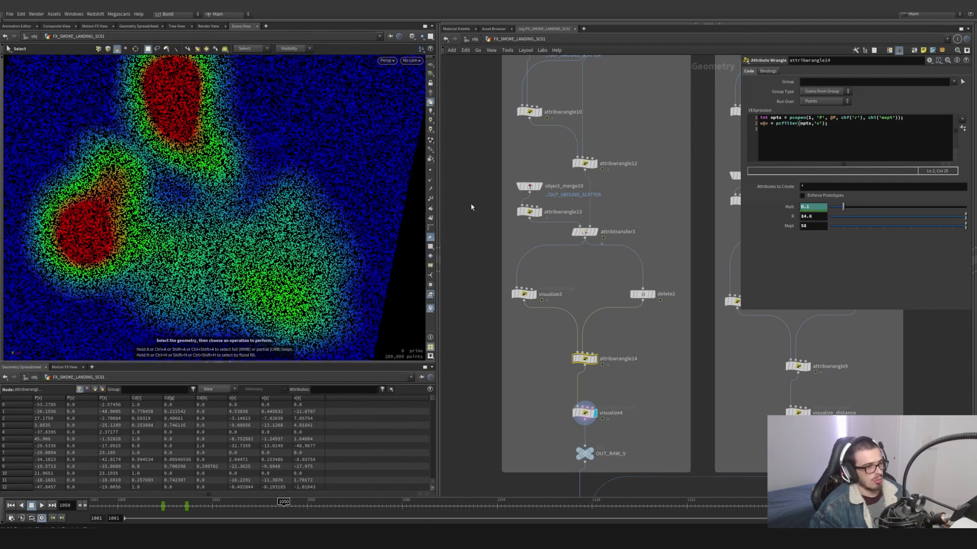
pyautogui.hotkey('ctrl', 'z')
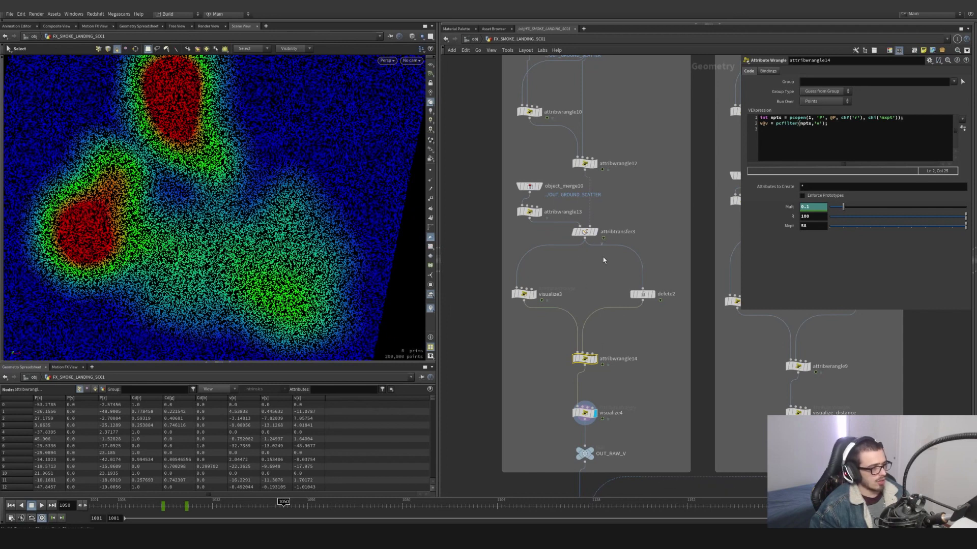
# - Try a blend width of 68 on attribtransfer3 to check its effect on visualize4, and restore the setting
pyautogui.click(584, 232)
pyautogui.moveTo(813, 158); pyautogui.dragTo(859, 153, button='middle')
pyautogui.moveTo(723, 153); pyautogui.dragTo(74, 113, button='middle')
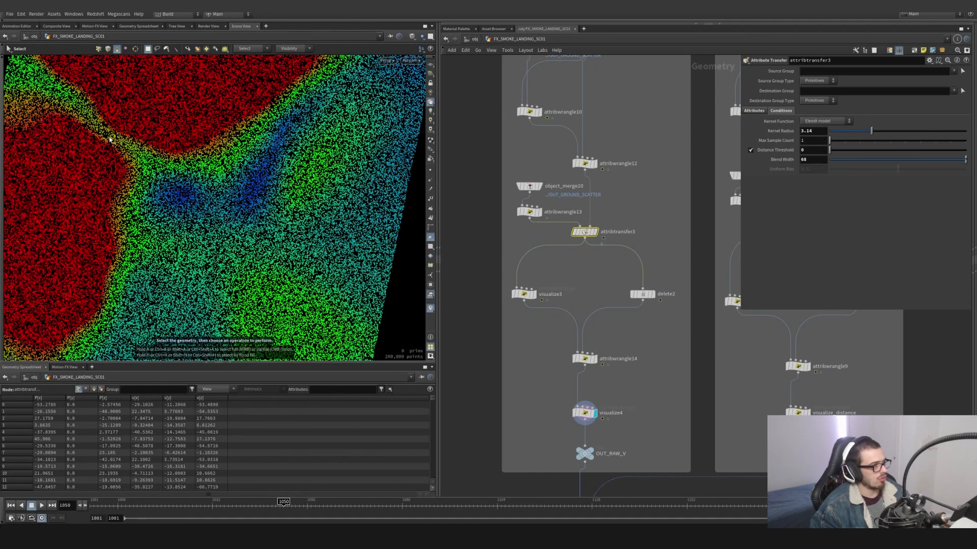
# - Display the OUT_RAW_V null and bring the velocity and distance branches into view
pyautogui.scroll(-5, 606, 370)
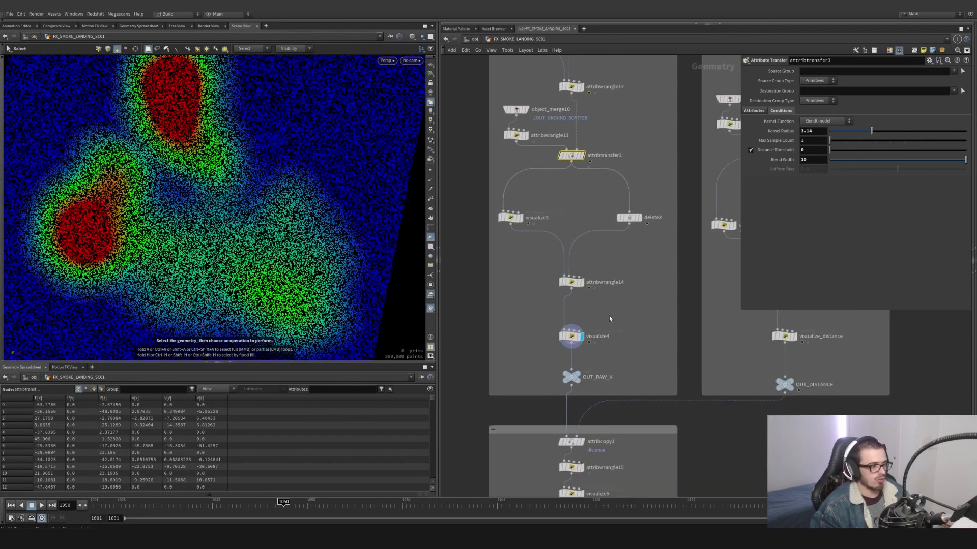
pyautogui.scroll(4, 566, 391)
pyautogui.click(562, 392)
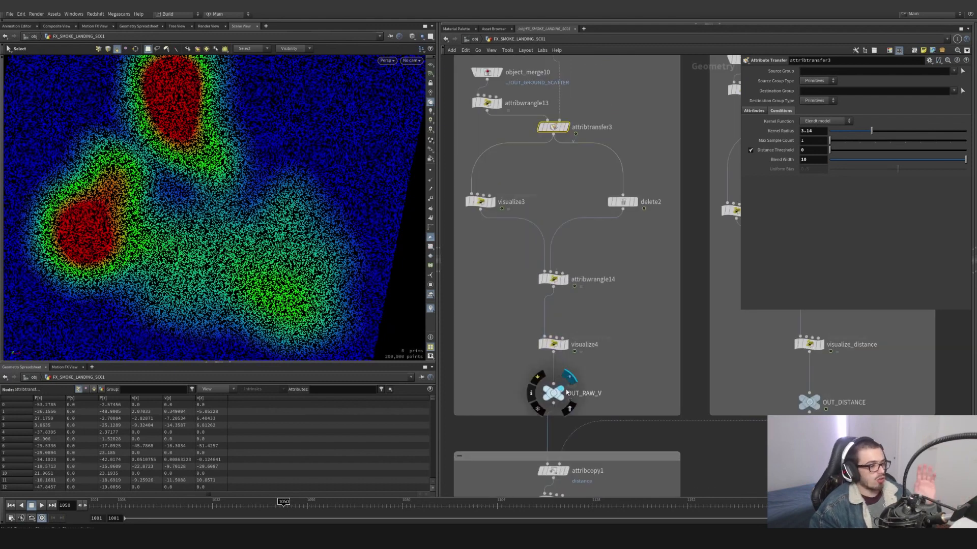
pyautogui.scroll(-5, 637, 367)
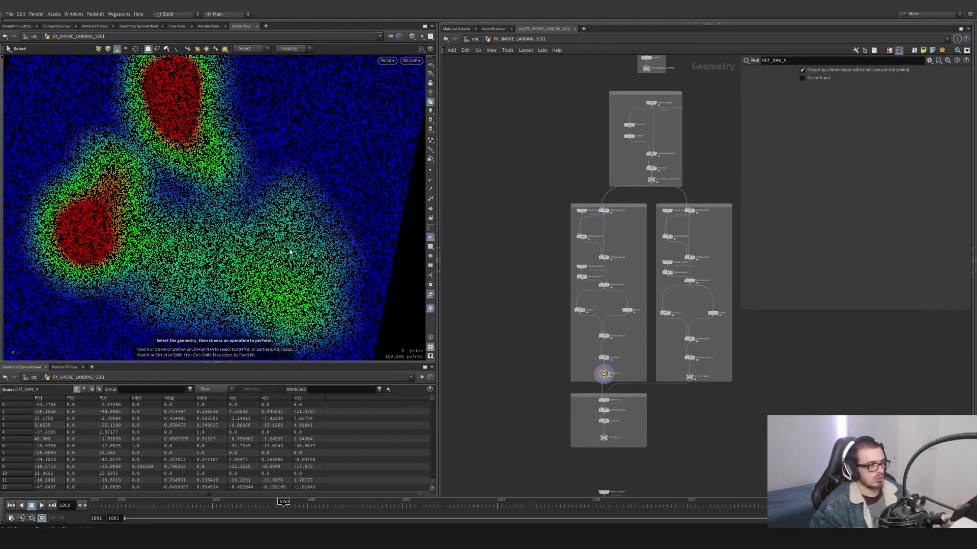
# - Template object_merge5 so the dragon mesh shows together with the OUT_RAW_V ground points
pyautogui.scroll(-4, 288, 249)
pyautogui.keyDown('alt'); pyautogui.moveTo(289, 249); pyautogui.dragTo(300, 173); pyautogui.keyUp('alt')
pyautogui.scroll(6, 593, 253)
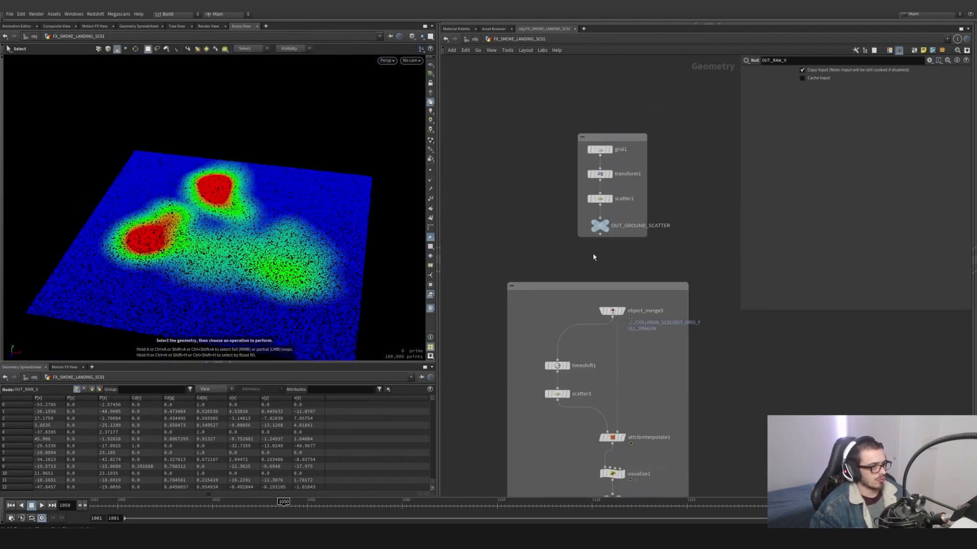
pyautogui.click(630, 275)
pyautogui.scroll(-3, 307, 240)
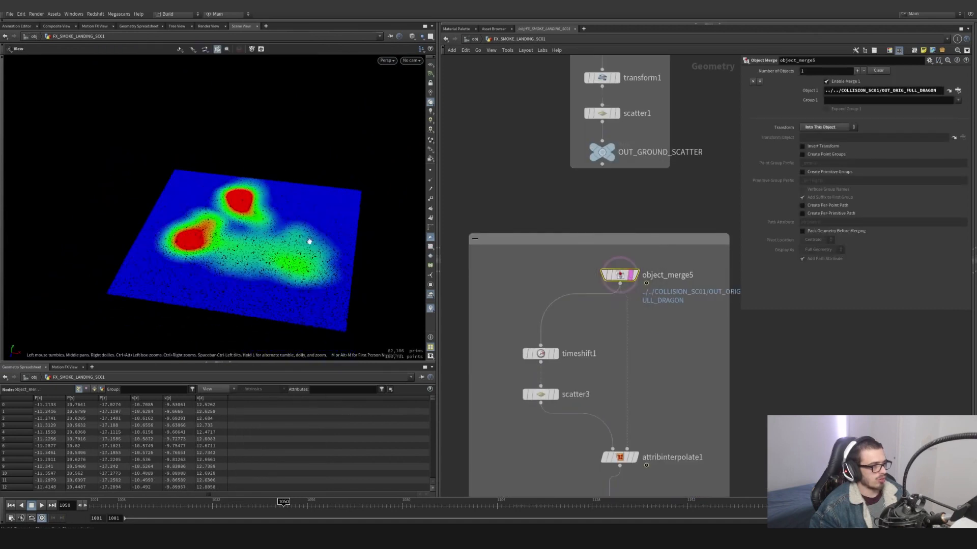
pyautogui.keyDown('alt'); pyautogui.moveTo(308, 240); pyautogui.dragTo(280, 194); pyautogui.keyUp('alt')
pyautogui.scroll(-4, 590, 330)
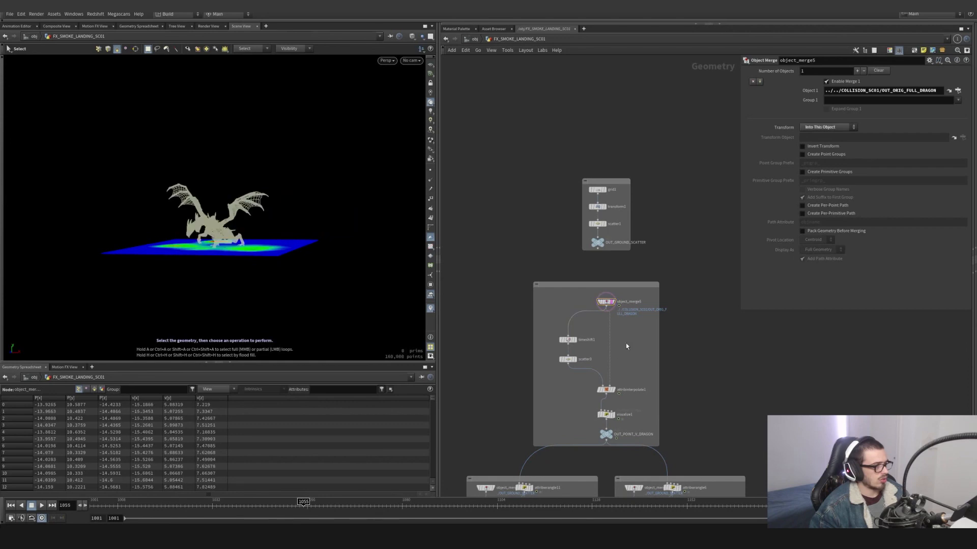
# - Scrub the timeline back to frame 1001 and inspect the ground velocity colors beneath the dragon
pyautogui.moveTo(293, 504); pyautogui.dragTo(46, 481)
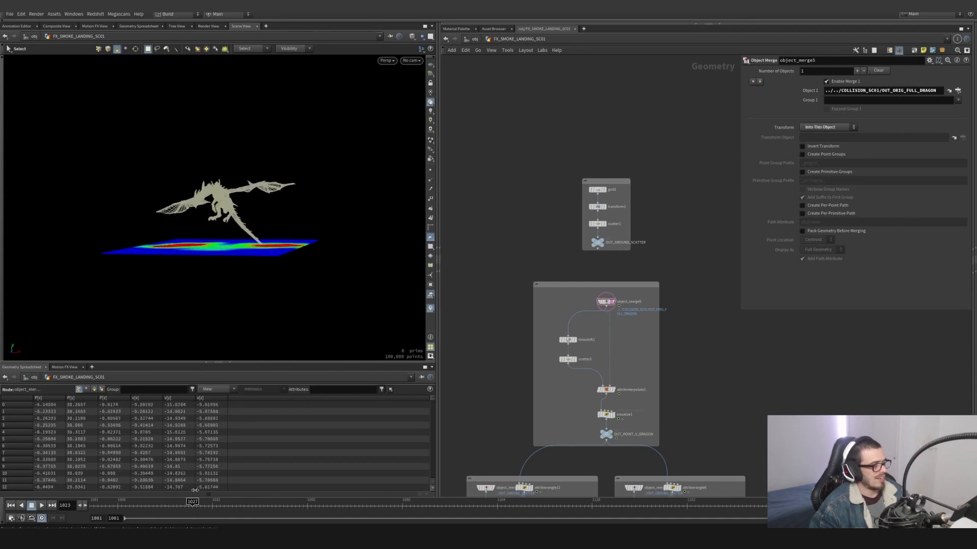
pyautogui.moveTo(124, 485); pyautogui.dragTo(69, 481)
pyautogui.press('Escape')
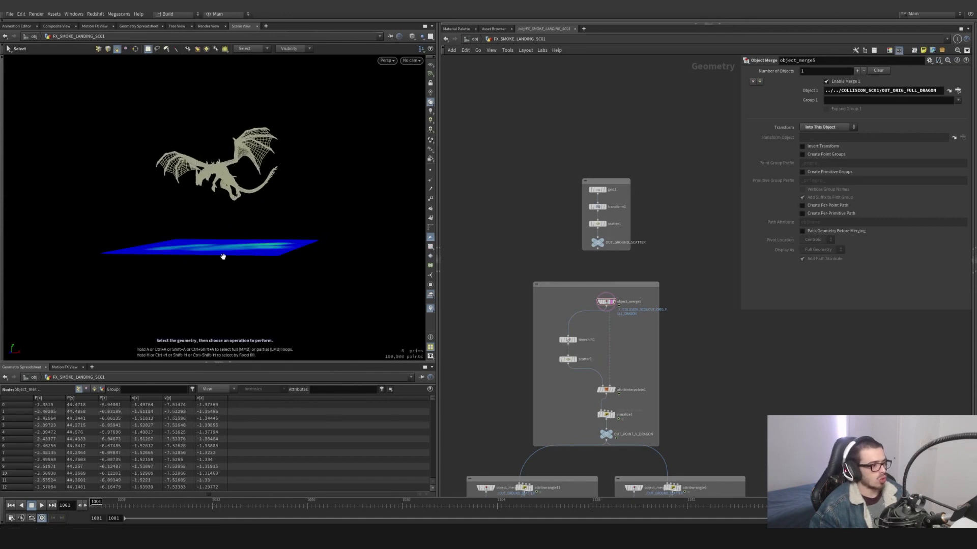
pyautogui.moveTo(220, 255); pyautogui.dragTo(254, 284)
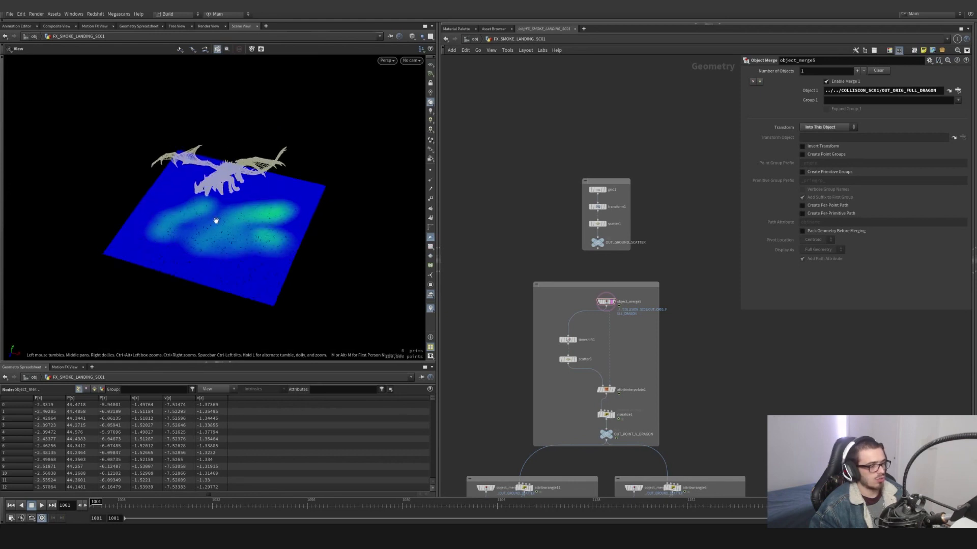
# - Display attribwrangle6 and attribwrangle4 in the distance branch to compare the dragon points before and after ground projection
pyautogui.scroll(-4, 612, 290)
pyautogui.moveTo(651, 419); pyautogui.dragTo(602, 292, button='middle')
pyautogui.scroll(7, 602, 291)
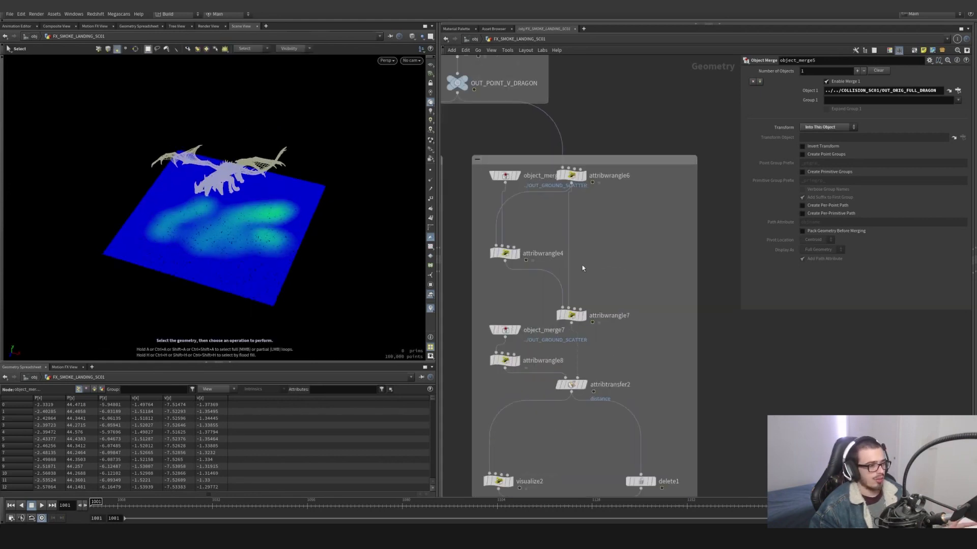
pyautogui.click(583, 175)
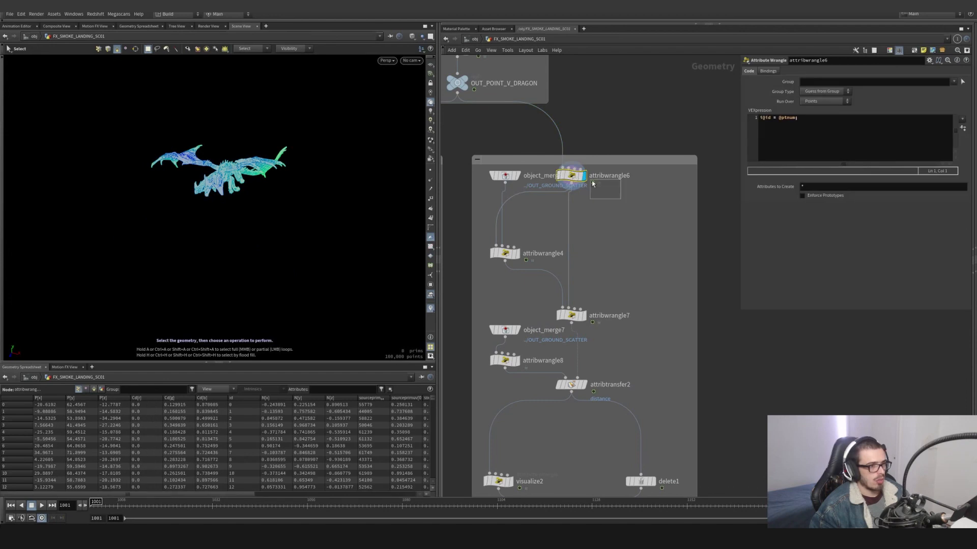
pyautogui.click(516, 254)
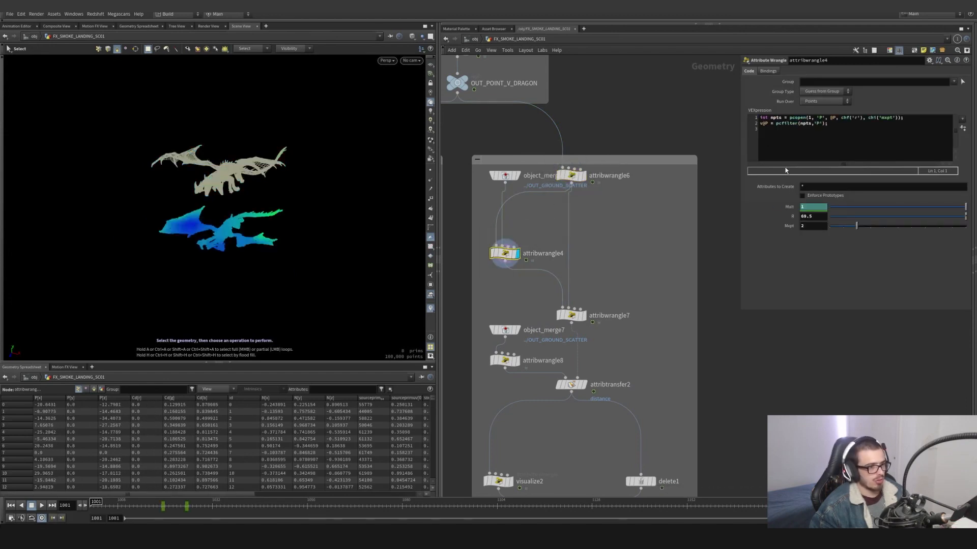
# - Display attribwrangle7 and examine its expression that computes the distance attribute
pyautogui.click(583, 315)
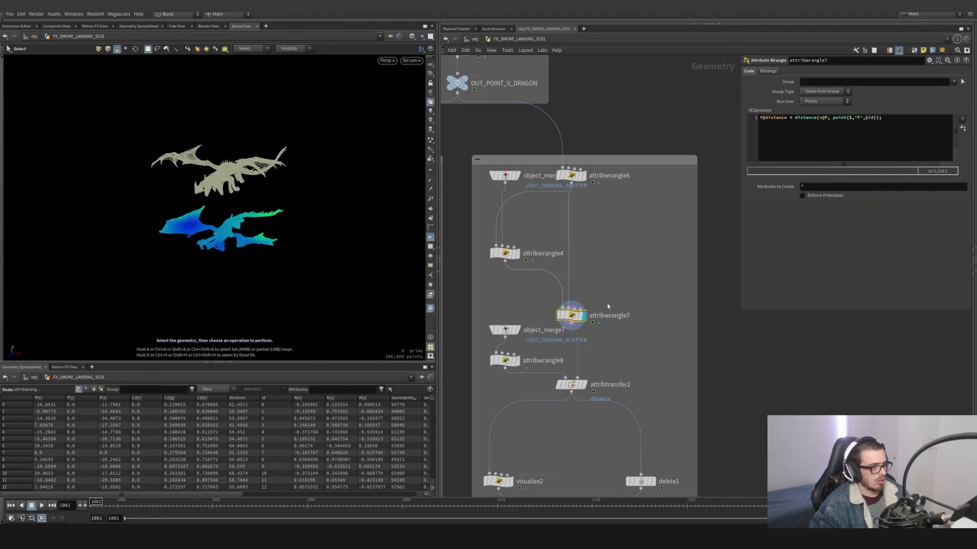
pyautogui.click(902, 115)
pyautogui.hotkey('ctrl', 'a')
# - Display attribwrangle8 and attribtransfer2 in turn to examine how distance is initialized and transferred to the ground points
pyautogui.moveTo(645, 307); pyautogui.dragTo(639, 235, button='middle')
pyautogui.click(509, 291)
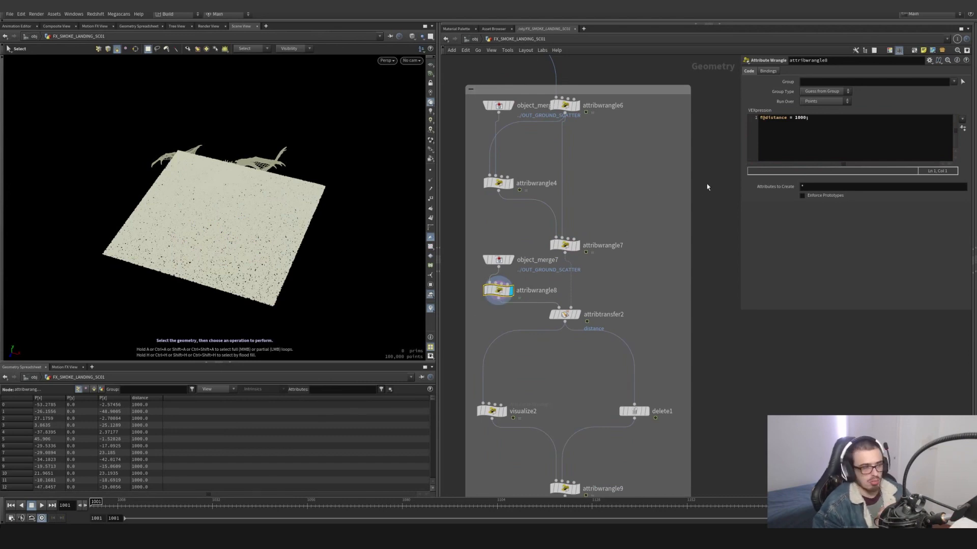
pyautogui.click(578, 319)
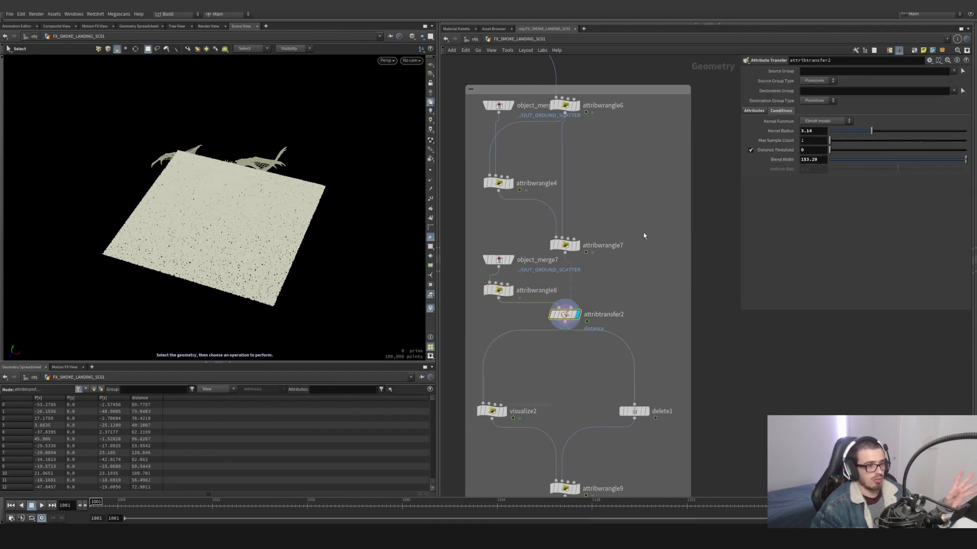
# - Display visualize2 and examine the distance term in its color ramp expression
pyautogui.click(492, 411)
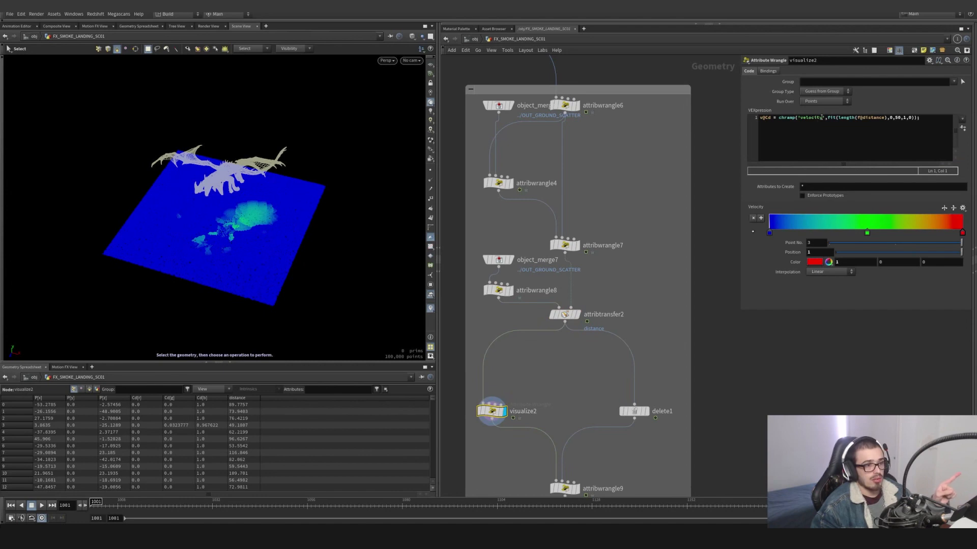
pyautogui.moveTo(822, 117); pyautogui.dragTo(808, 118)
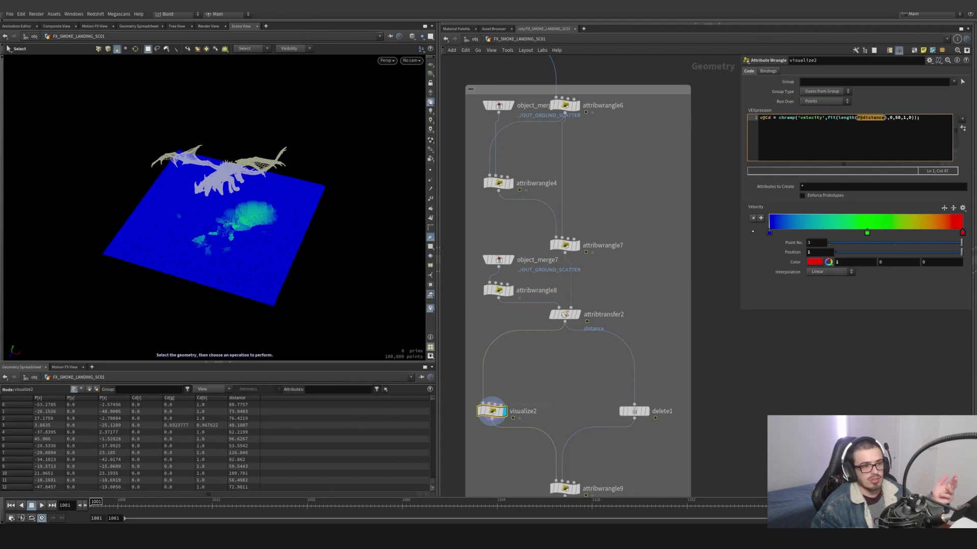
pyautogui.click(858, 118)
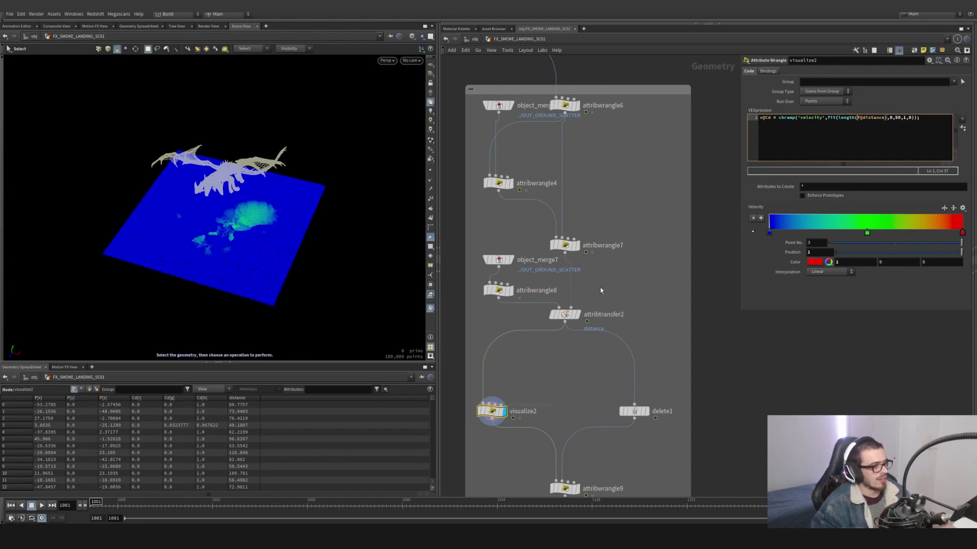
# - Scrub to frame 1047 and inspect visualize2's distance colors around the dragon from several angles
pyautogui.moveTo(583, 350); pyautogui.dragTo(577, 311, button='middle')
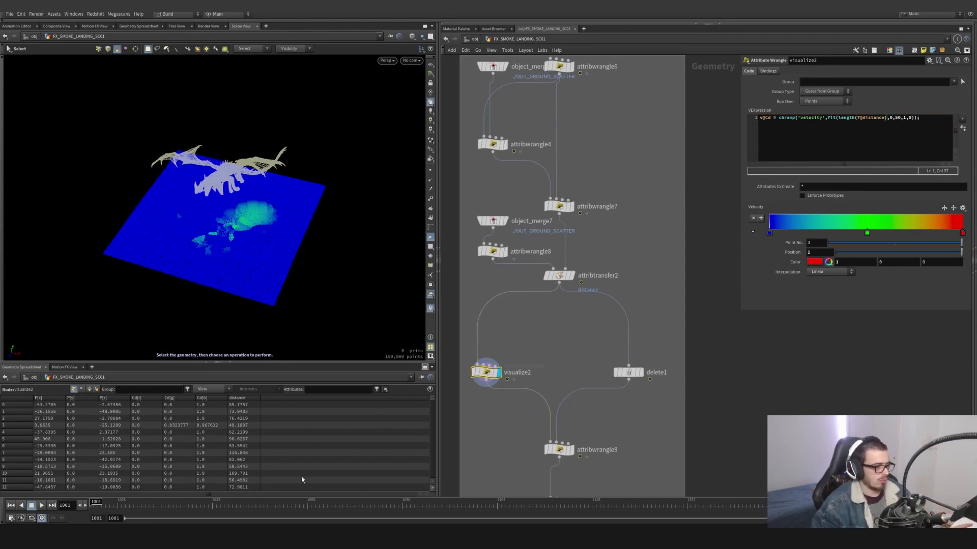
pyautogui.moveTo(173, 502); pyautogui.dragTo(271, 502)
pyautogui.keyDown('alt'); pyautogui.moveTo(269, 270); pyautogui.dragTo(226, 226); pyautogui.keyUp('alt')
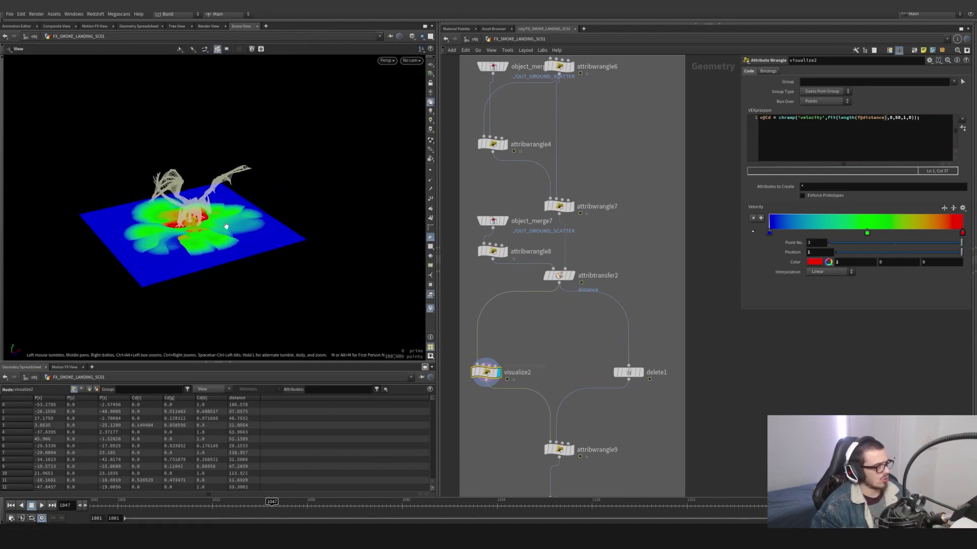
pyautogui.keyDown('alt'); pyautogui.moveTo(226, 226); pyautogui.dragTo(178, 236, button='right'); pyautogui.keyUp('alt')
pyautogui.keyDown('alt'); pyautogui.moveTo(178, 235); pyautogui.dragTo(150, 275); pyautogui.keyUp('alt')
pyautogui.keyDown('alt'); pyautogui.moveTo(150, 275); pyautogui.dragTo(238, 260, button='right'); pyautogui.keyUp('alt')
pyautogui.keyDown('alt'); pyautogui.moveTo(238, 259); pyautogui.dragTo(233, 238); pyautogui.keyUp('alt')
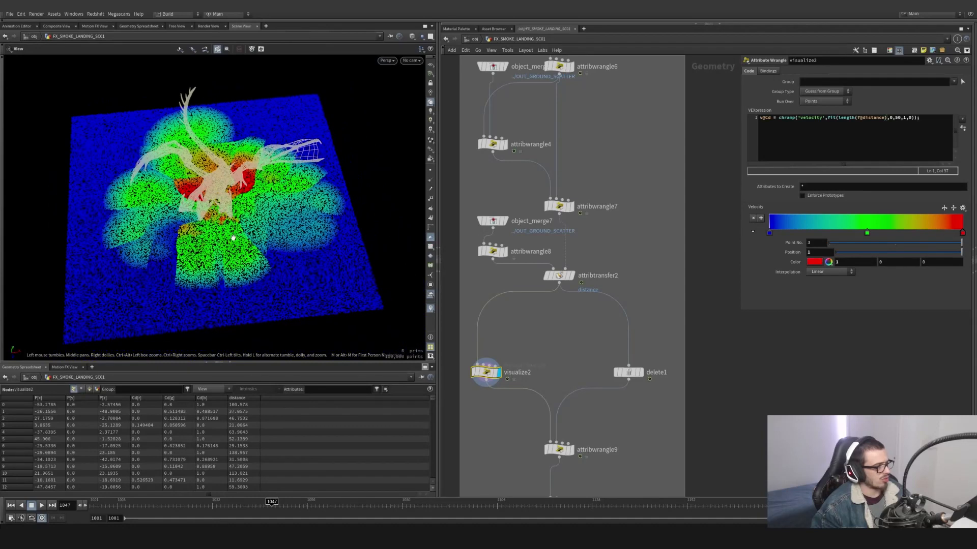
# - Display attribwrangle9 and examine the pcfilter expression that smooths the distance attribute
pyautogui.moveTo(554, 361); pyautogui.dragTo(524, 328, button='middle')
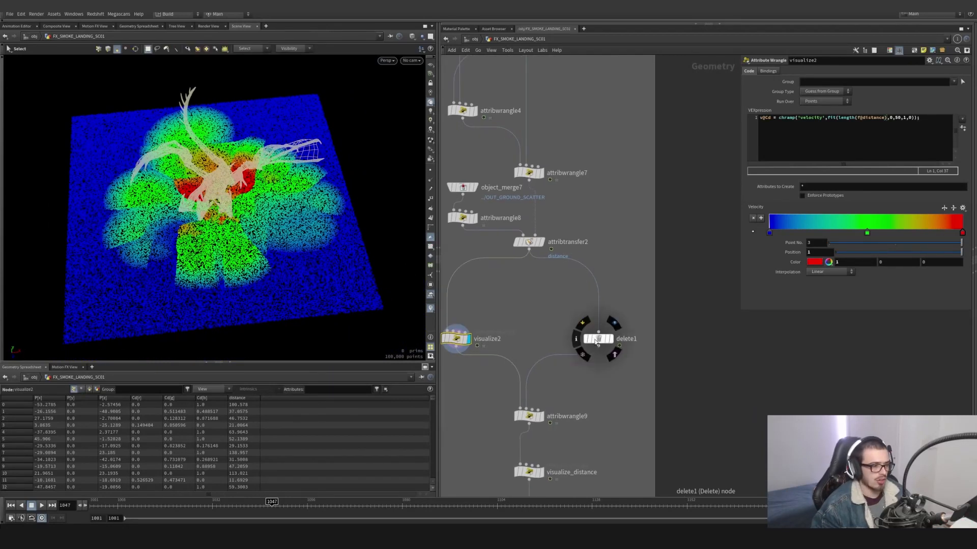
pyautogui.click(543, 415)
pyautogui.moveTo(571, 429); pyautogui.dragTo(536, 404)
pyautogui.moveTo(548, 474); pyautogui.dragTo(541, 387, button='middle')
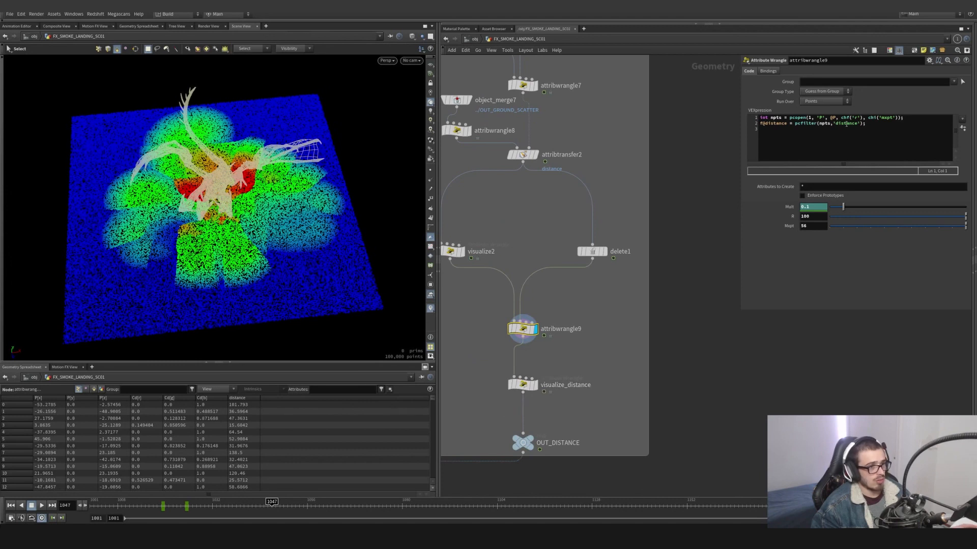
pyautogui.moveTo(832, 123); pyautogui.dragTo(850, 125)
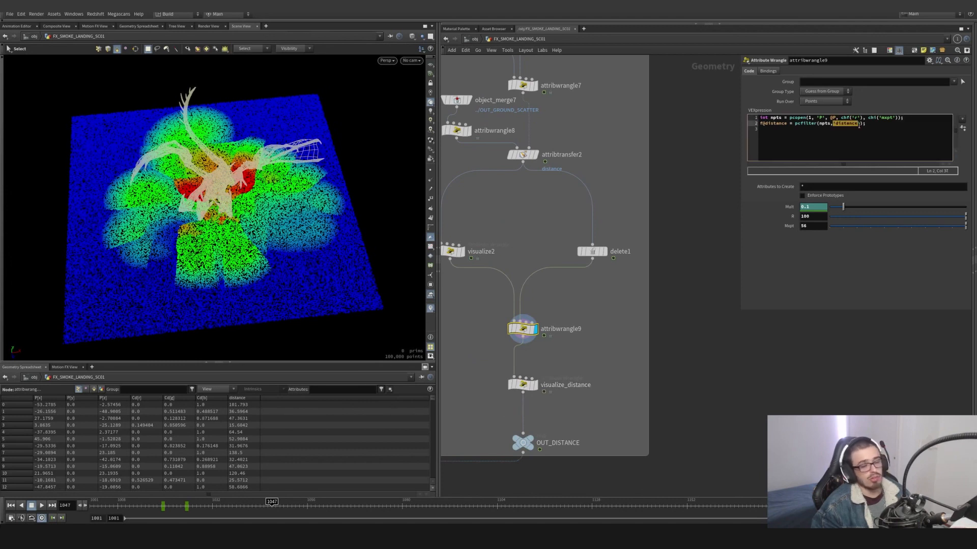
# - Display visualize_distance and scrub back to frame 1017 to inspect the smoothed distance colors
pyautogui.click(536, 385)
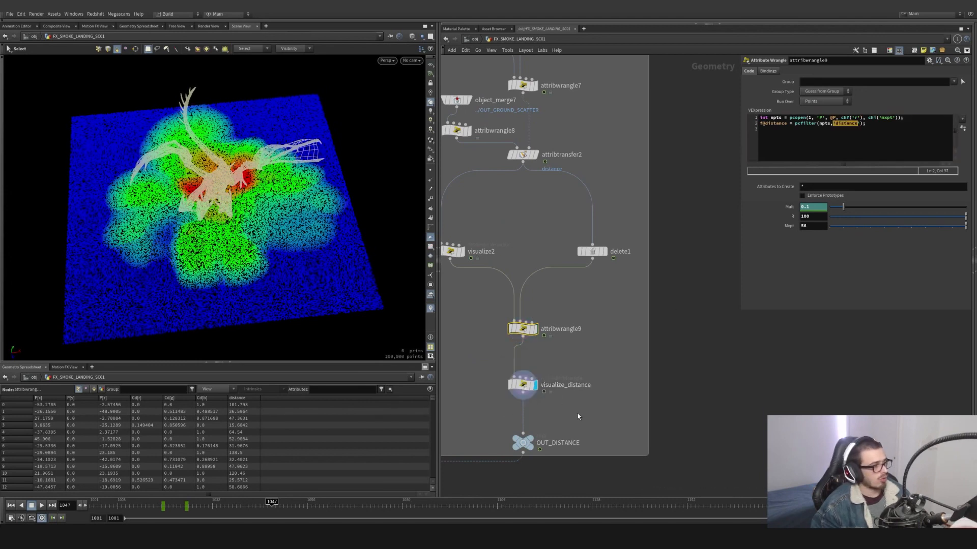
pyautogui.moveTo(578, 416); pyautogui.dragTo(532, 387)
pyautogui.moveTo(296, 510); pyautogui.dragTo(154, 500)
# - Display attribcopy1 below OUT_RAW_V and examine its copying of the distance attribute
pyautogui.scroll(-3, 483, 438)
pyautogui.moveTo(459, 445); pyautogui.dragTo(637, 301, button='middle')
pyautogui.scroll(3, 545, 345)
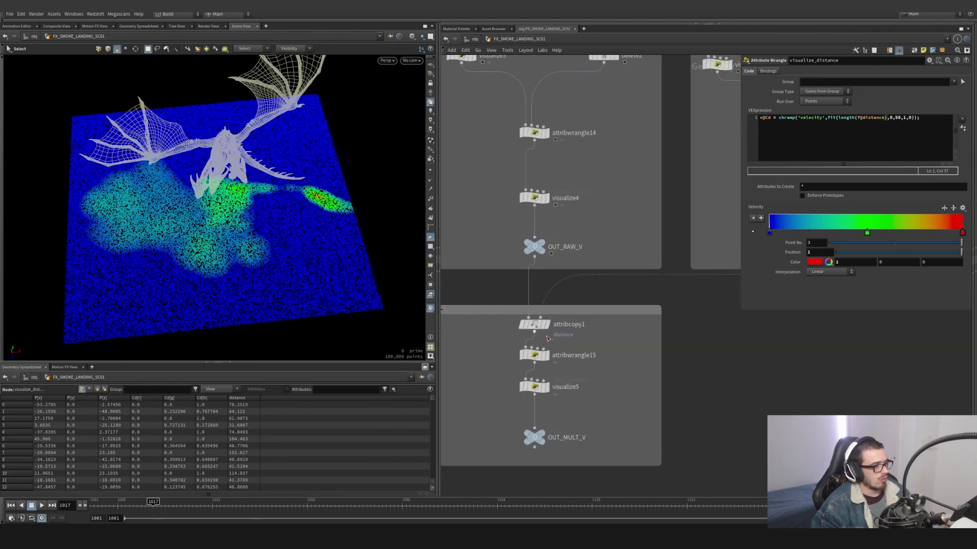
pyautogui.click(547, 328)
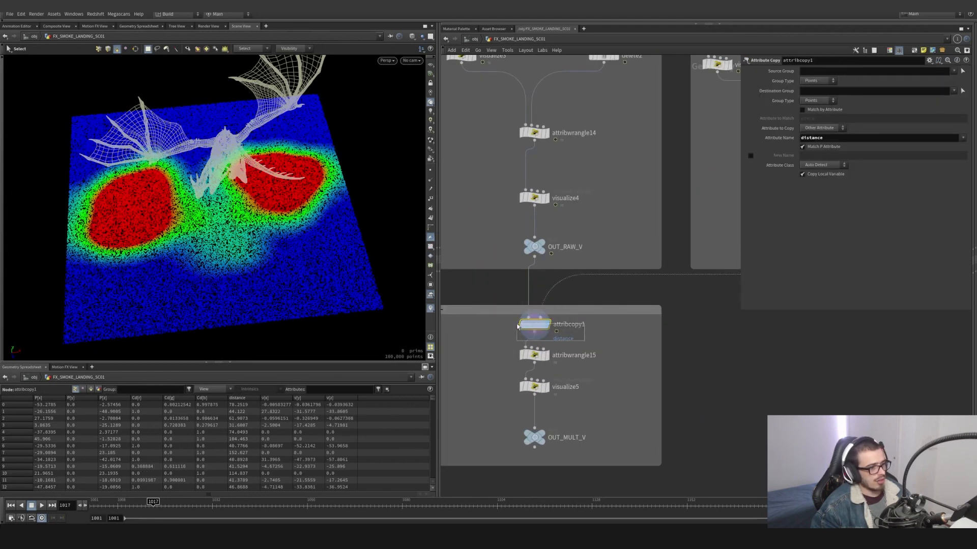
# - Select attribwrangle15 to show its parameters, and display visualize5 to see the distance-multiplied velocity colors
pyautogui.click(548, 355)
pyautogui.click(531, 356)
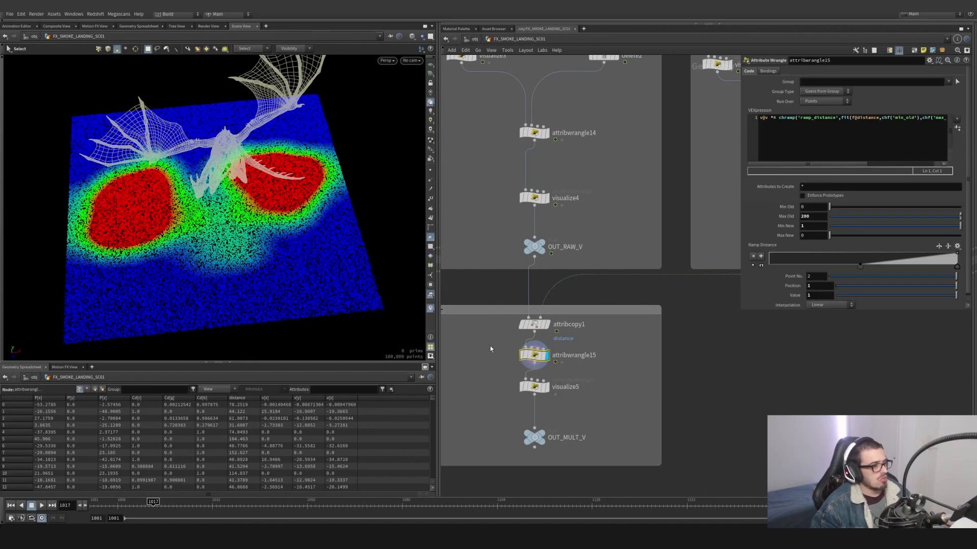
pyautogui.click(544, 387)
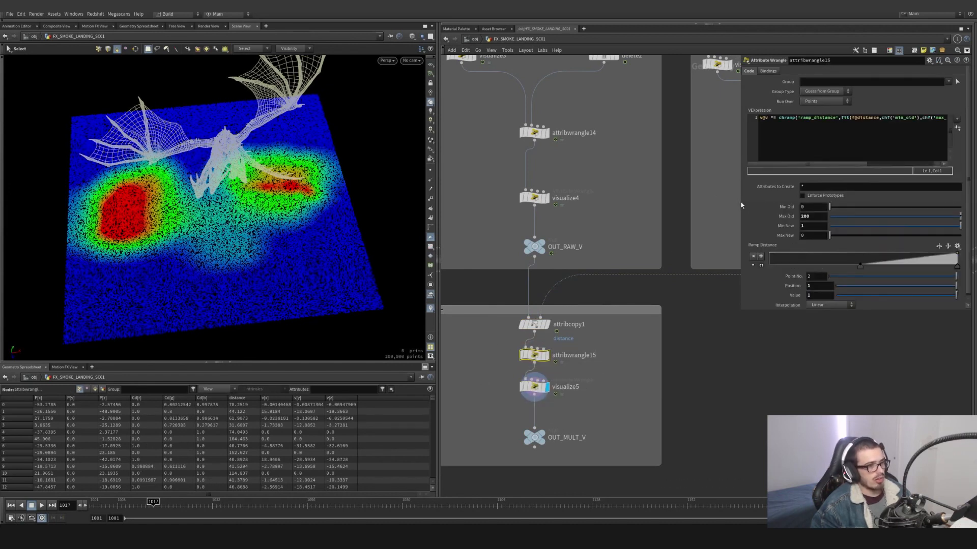
# - Widen the parameter area and examine attribwrangle15's ramp_distance, min_old and distance terms in the velocity expression
pyautogui.moveTo(741, 202); pyautogui.dragTo(660, 198)
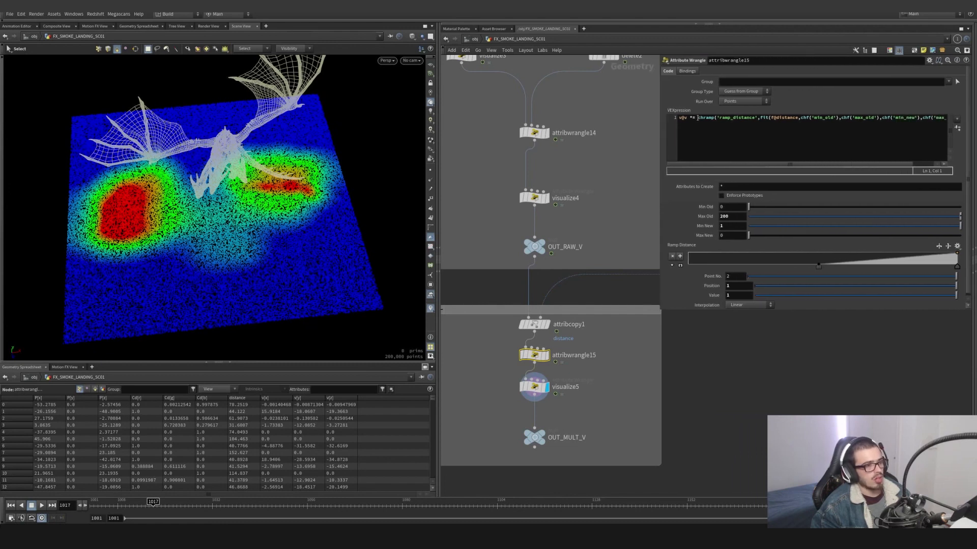
pyautogui.moveTo(697, 117); pyautogui.dragTo(706, 118)
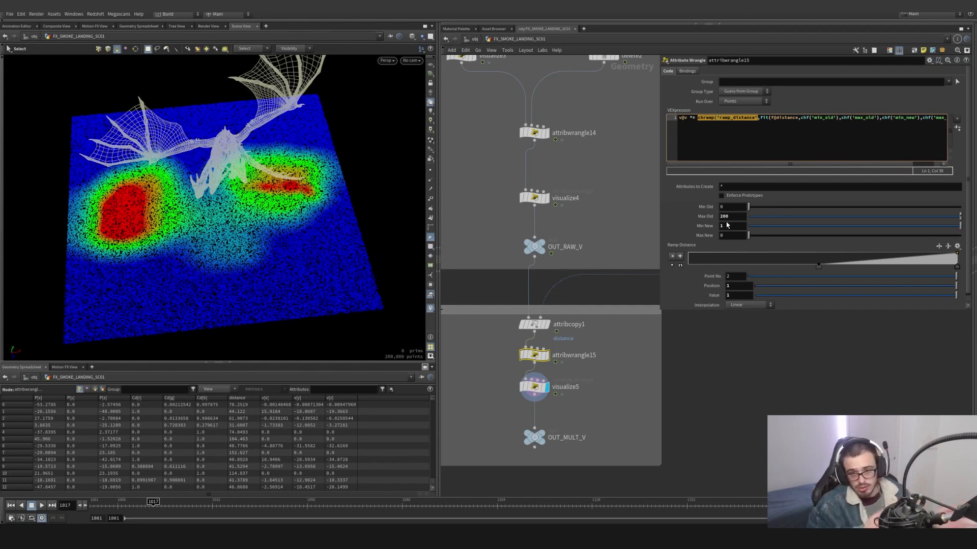
pyautogui.doubleClick(831, 118)
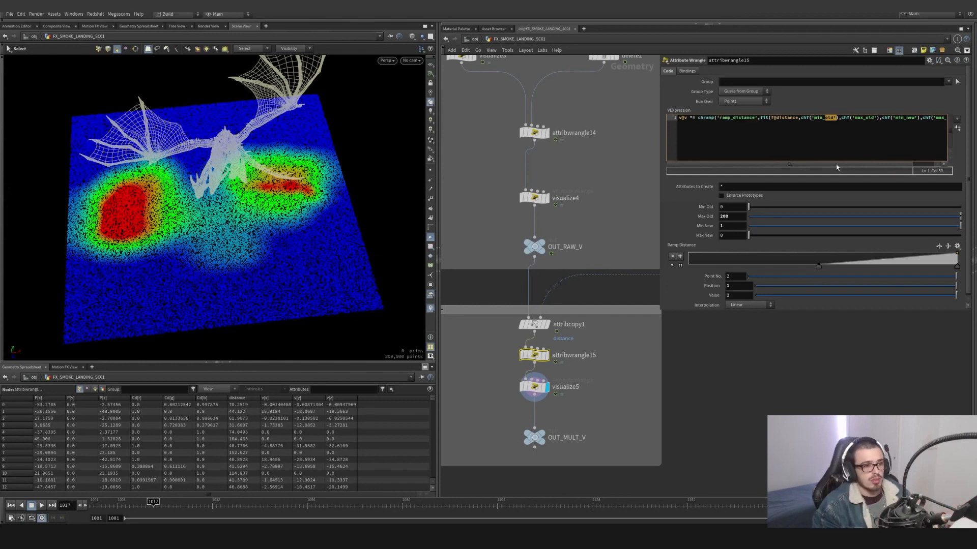
pyautogui.moveTo(837, 164)
pyautogui.mouseDown()
pyautogui.moveTo(865, 164)
pyautogui.moveTo(827, 164)
pyautogui.mouseUp()
pyautogui.click(785, 120)
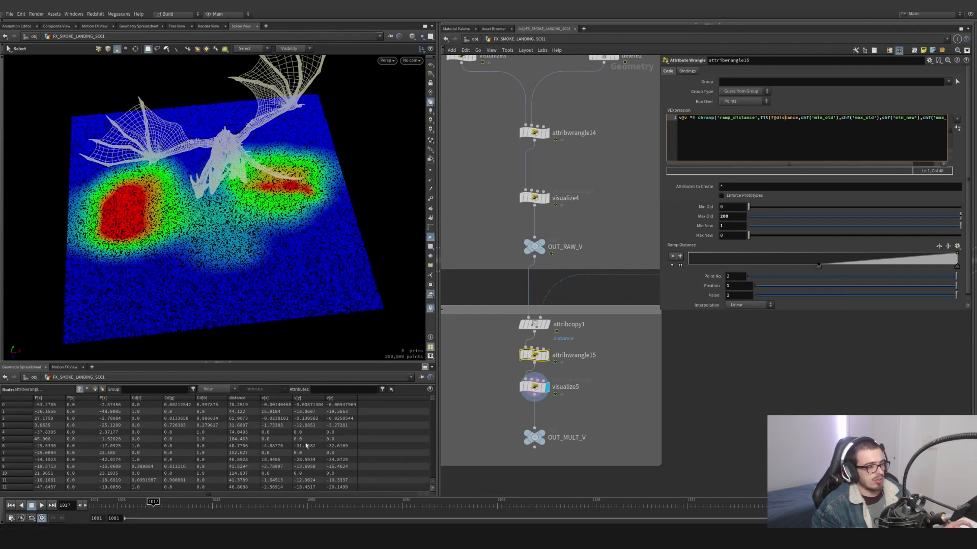
# - Move the zero-value point of attribwrangle15's distance ramp to about position 0.254, checking frames 1001 and 1117
pyautogui.moveTo(122, 504); pyautogui.dragTo(65, 506)
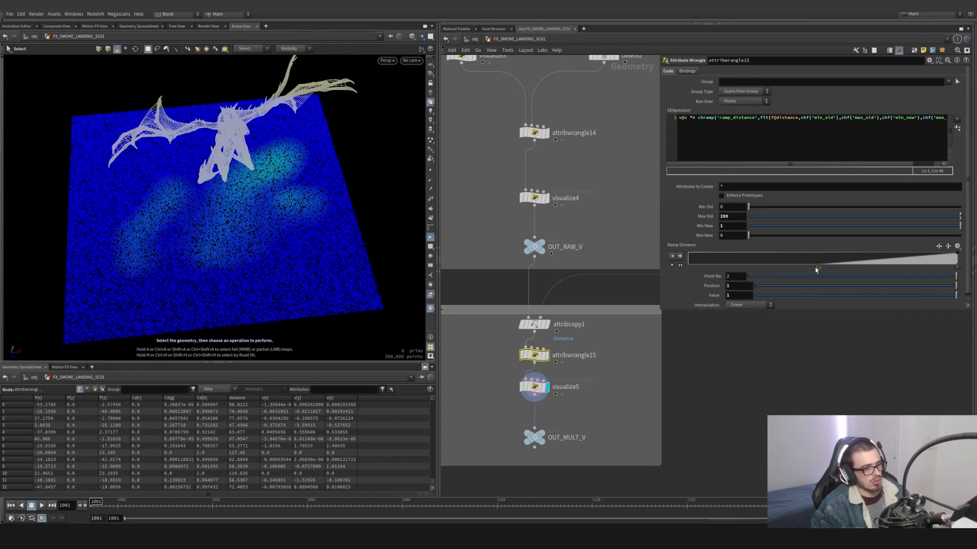
pyautogui.moveTo(815, 267); pyautogui.dragTo(790, 273)
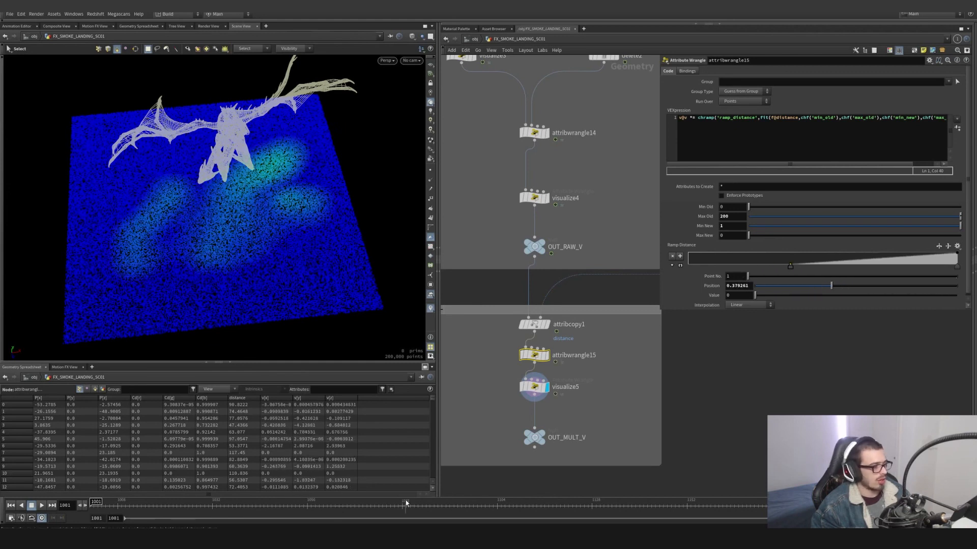
pyautogui.moveTo(406, 503); pyautogui.dragTo(549, 504)
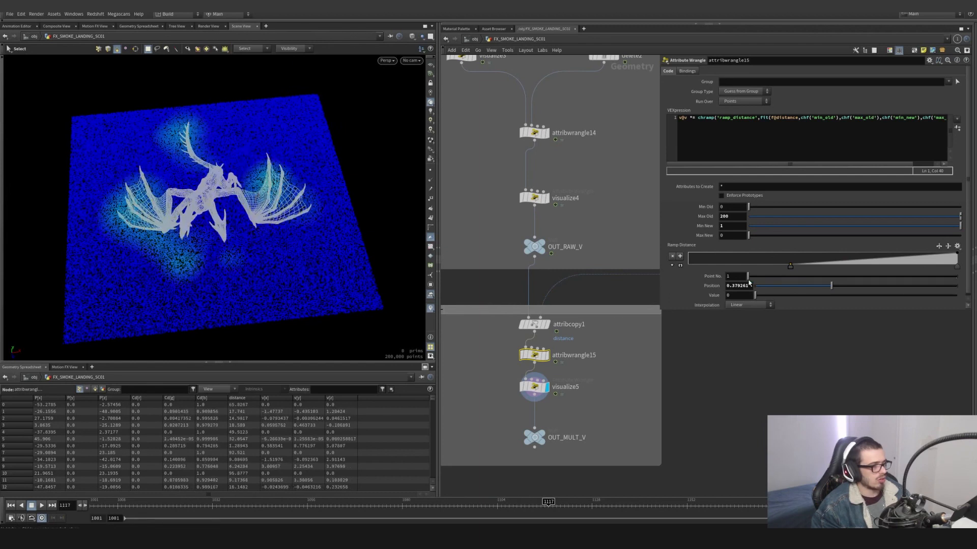
pyautogui.moveTo(789, 270); pyautogui.dragTo(756, 271)
# - Add a point with value 1 at about position 0.56 on attribwrangle15's distance ramp
pyautogui.moveTo(312, 244); pyautogui.dragTo(264, 239)
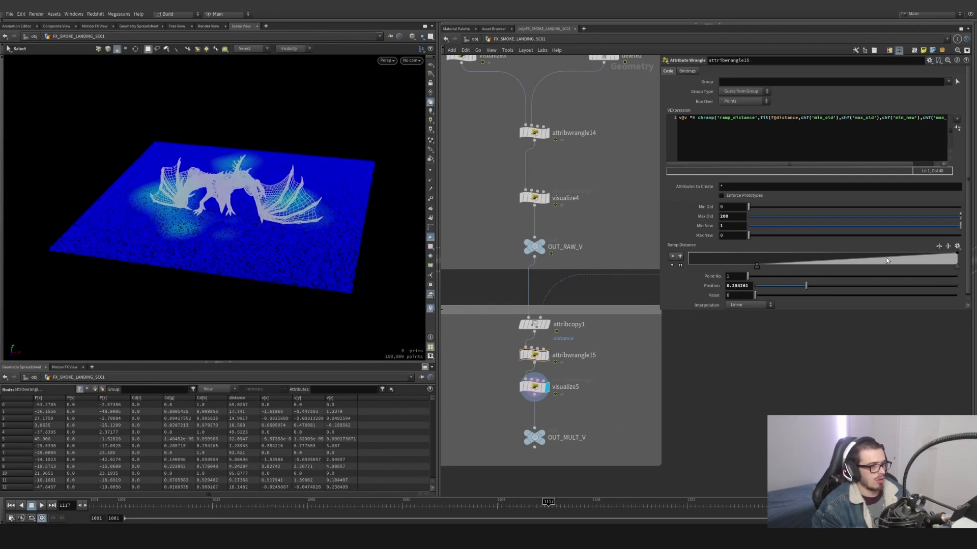
pyautogui.moveTo(885, 258); pyautogui.dragTo(837, 249)
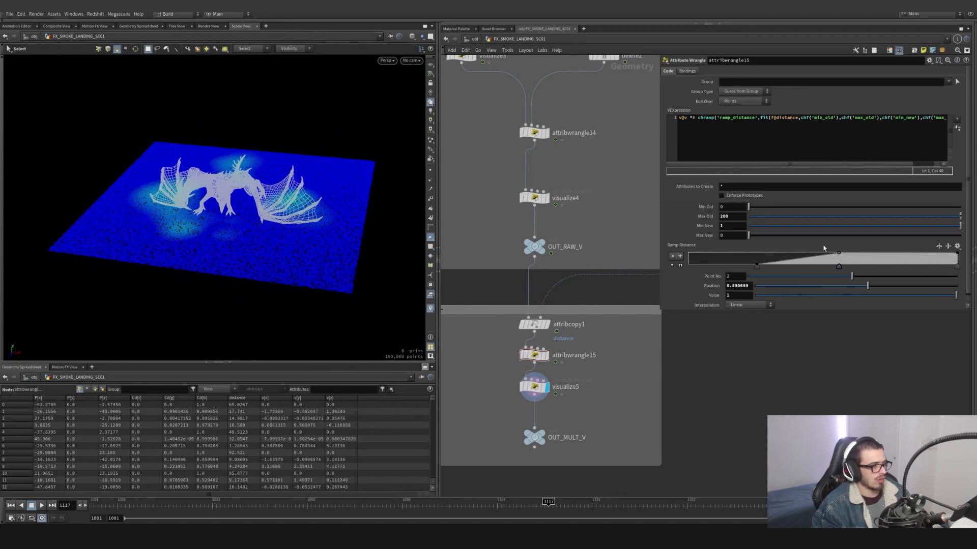
# - Delete the point at about position 0.56 from attribwrangle15's distance ramp and check visualize5's velocity colors at frame 1072
pyautogui.press('Delete')
pyautogui.moveTo(607, 391); pyautogui.dragTo(513, 393)
pyautogui.scroll(-3, 565, 378)
pyautogui.keyDown('alt'); pyautogui.moveTo(224, 240); pyautogui.dragTo(264, 227); pyautogui.keyUp('alt')
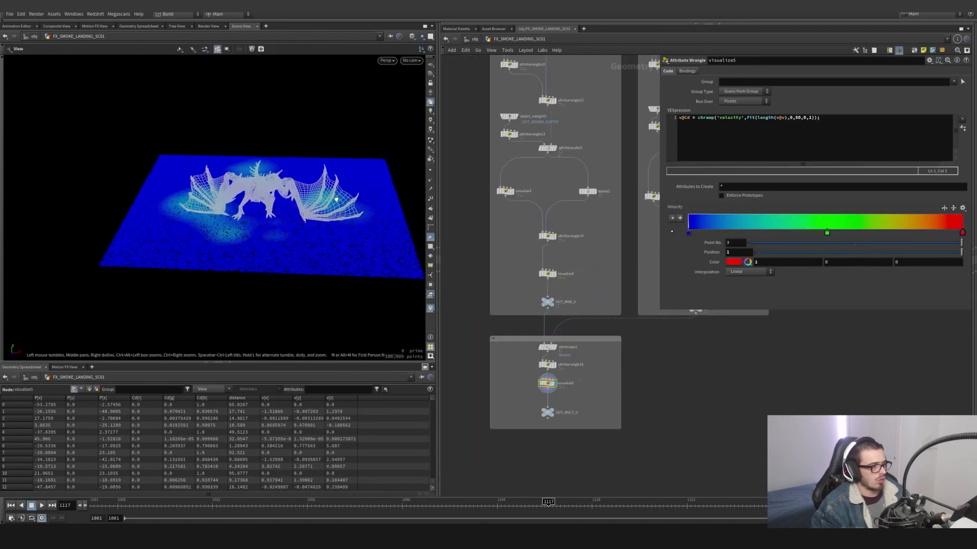
pyautogui.scroll(3, 572, 397)
pyautogui.moveTo(575, 400); pyautogui.dragTo(527, 383)
pyautogui.moveTo(504, 505); pyautogui.dragTo(371, 503)
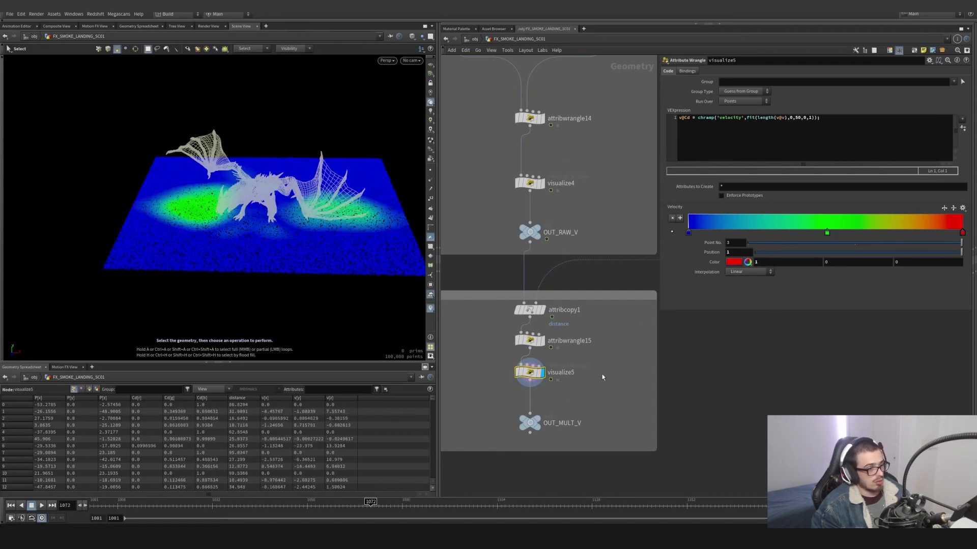
# - Lower the end point of attribwrangle15's distance ramp to value 0, return it to 1, and enlarge the ramp display
pyautogui.click(529, 340)
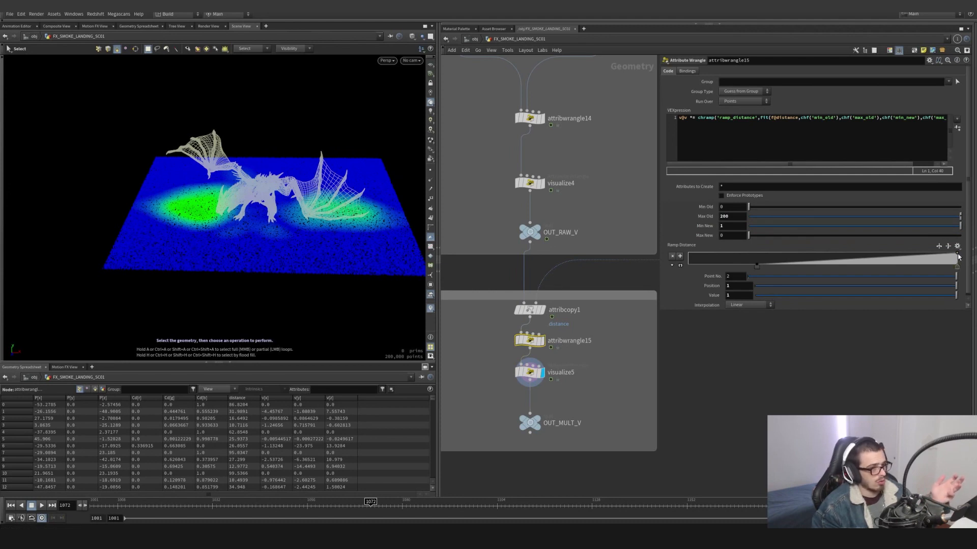
pyautogui.moveTo(958, 257); pyautogui.dragTo(960, 267)
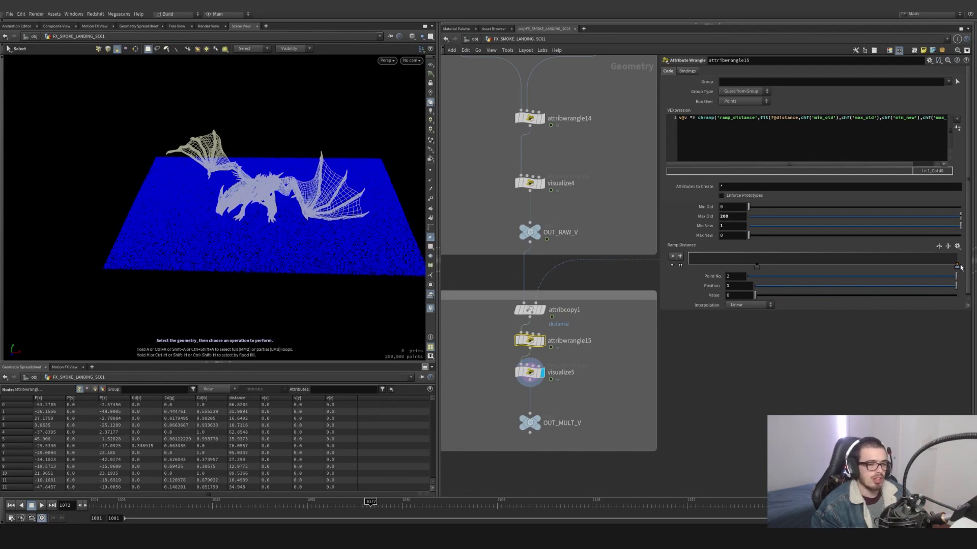
pyautogui.moveTo(960, 267); pyautogui.dragTo(960, 253)
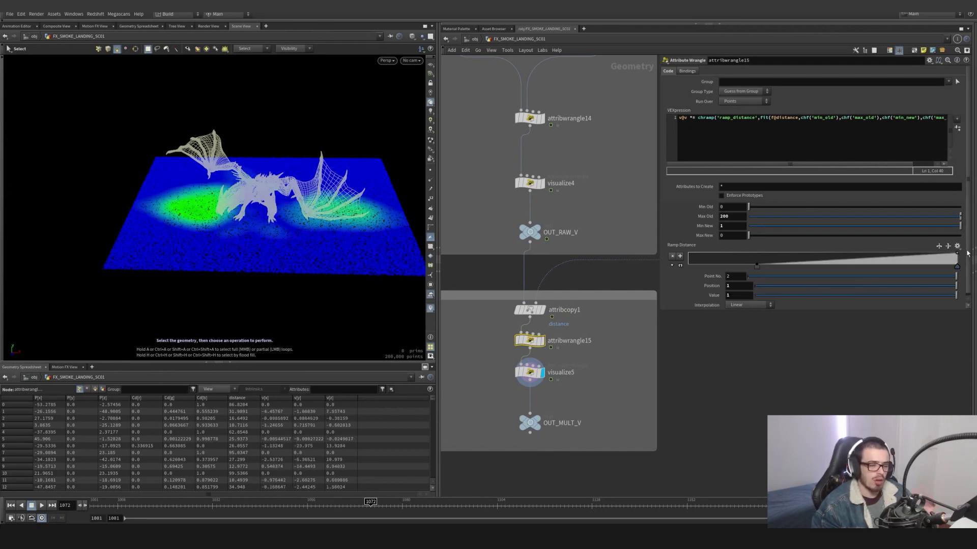
pyautogui.click(680, 266)
# - Display the OUT_MULT_V null, and display object_merge11, which brings in its output, to see its parameters
pyautogui.scroll(-4, 653, 314)
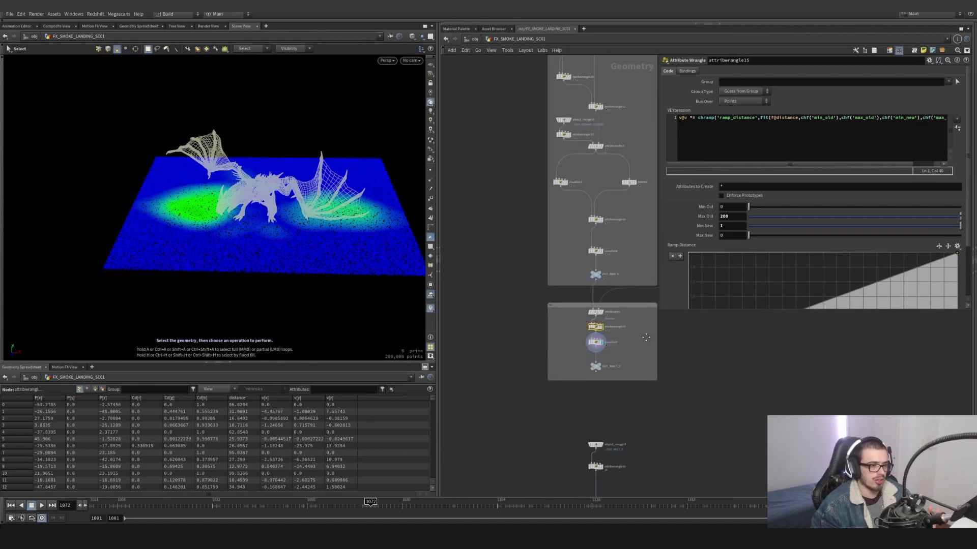
pyautogui.scroll(5, 608, 409)
pyautogui.click(583, 300)
pyautogui.click(584, 300)
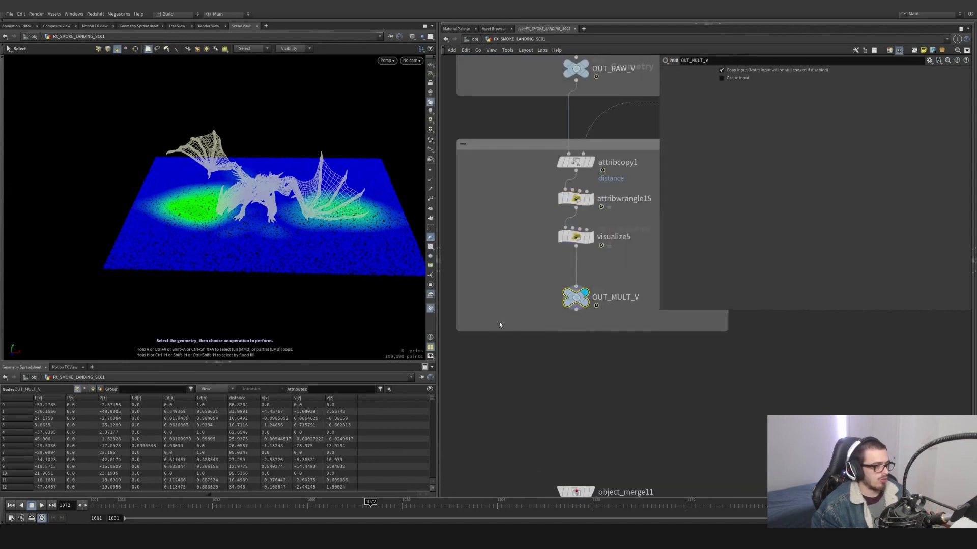
pyautogui.scroll(-5, 499, 321)
pyautogui.scroll(5, 577, 310)
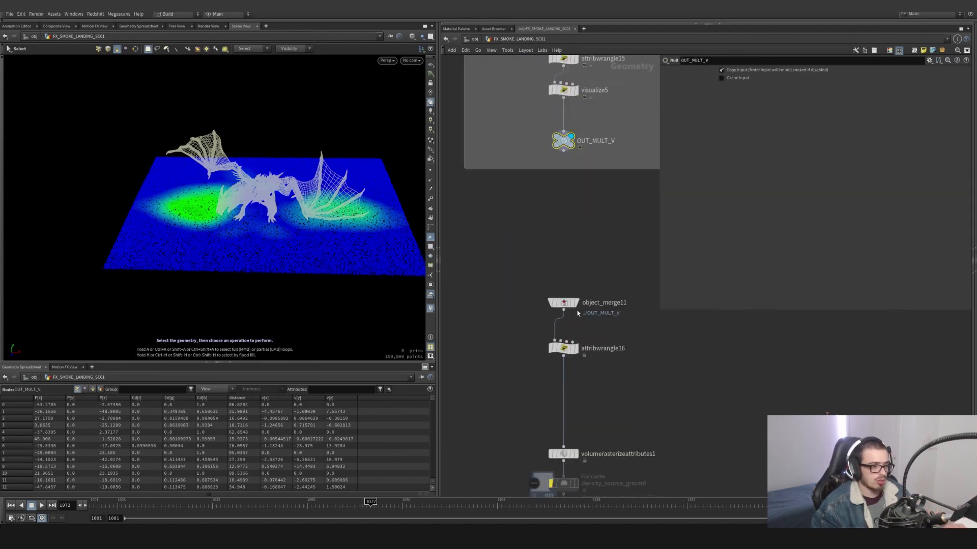
pyautogui.click(574, 303)
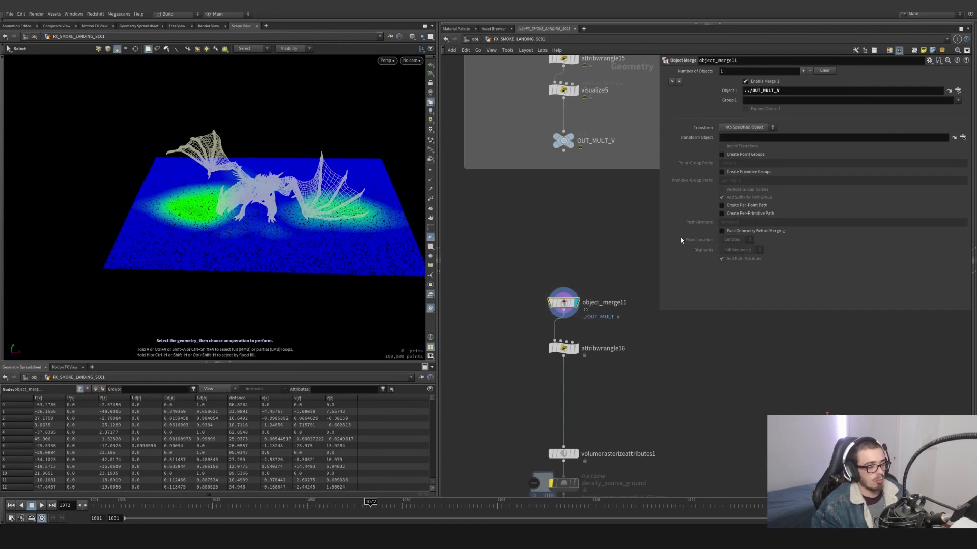
# - Display attribwrangle16 and examine the direction vector line set(0,10,0) in its code
pyautogui.click(574, 348)
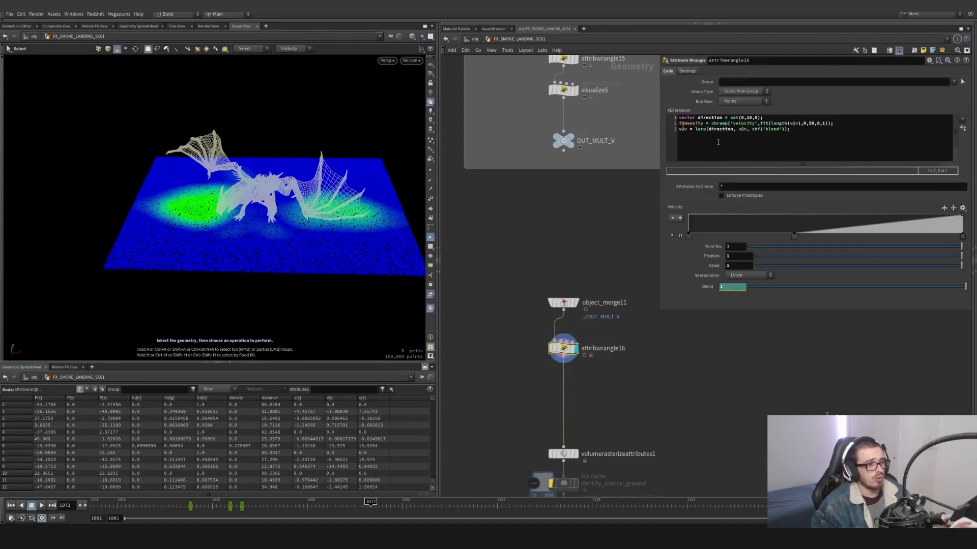
pyautogui.moveTo(631, 290); pyautogui.dragTo(593, 238, button='middle')
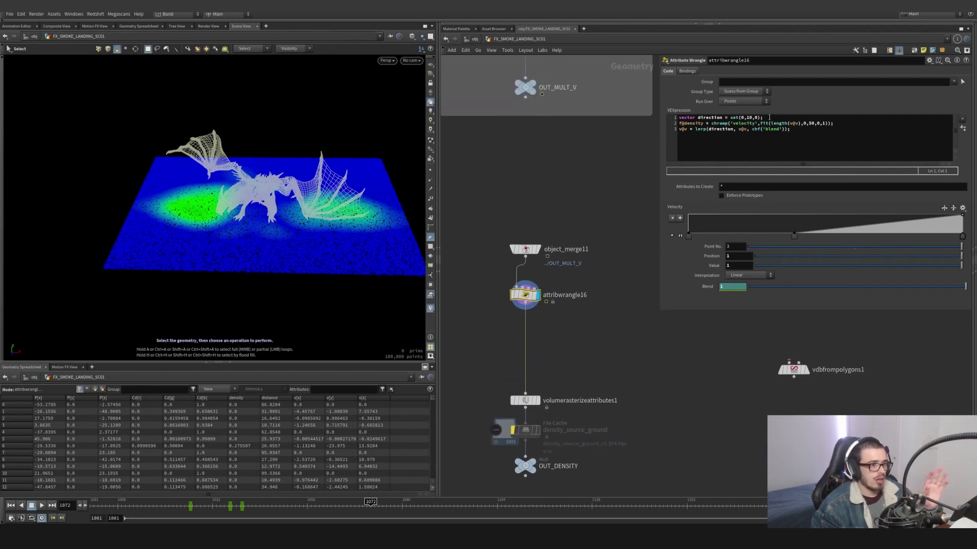
pyautogui.moveTo(766, 117); pyautogui.dragTo(676, 114)
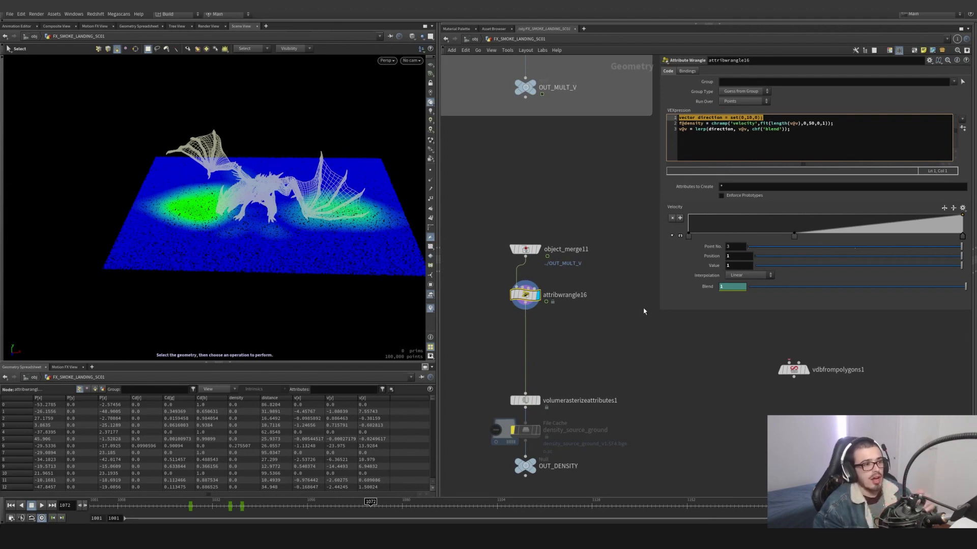
# - Try renaming the 'velocity' ramp in attribwrangle16's density expression, and restore the name to velocity
pyautogui.moveTo(712, 123); pyautogui.dragTo(743, 124)
pyautogui.click(758, 124)
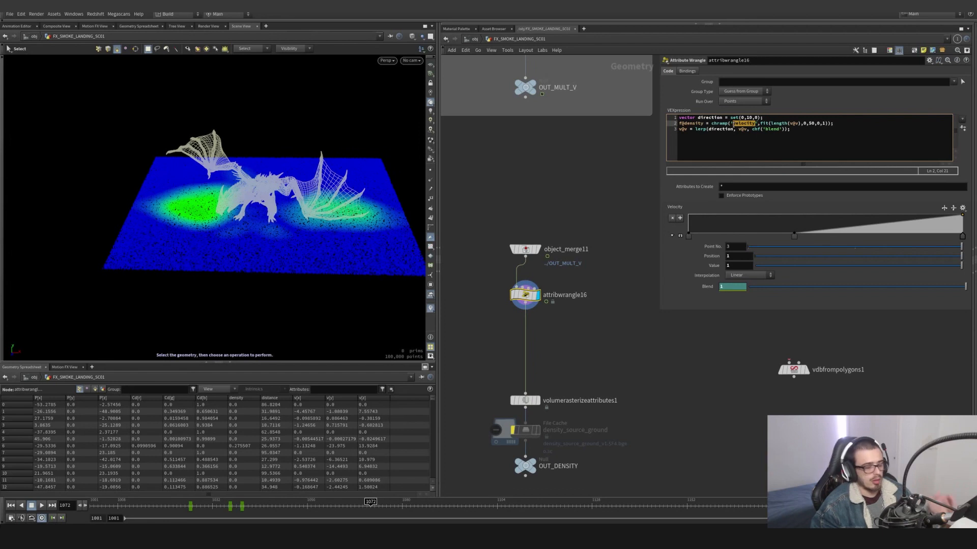
pyautogui.write('den')
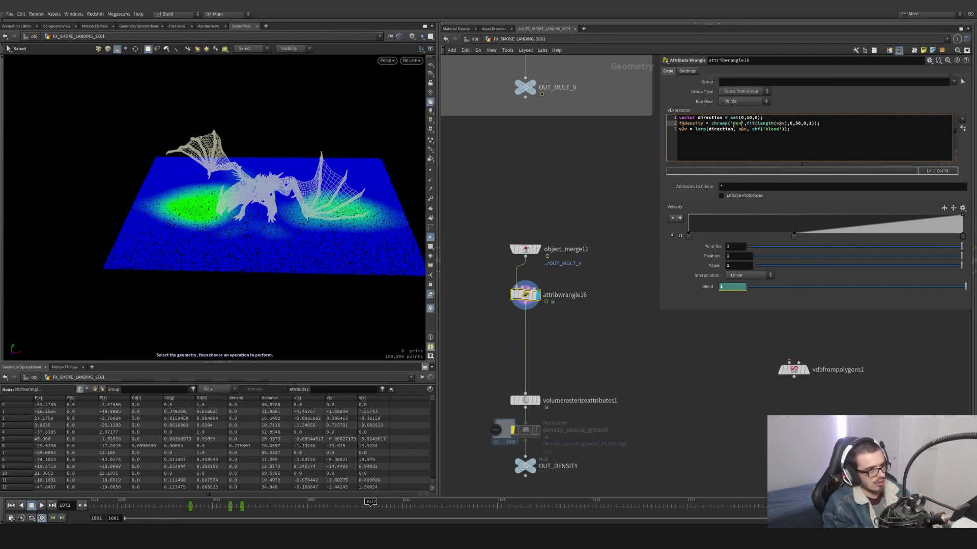
pyautogui.write('e')
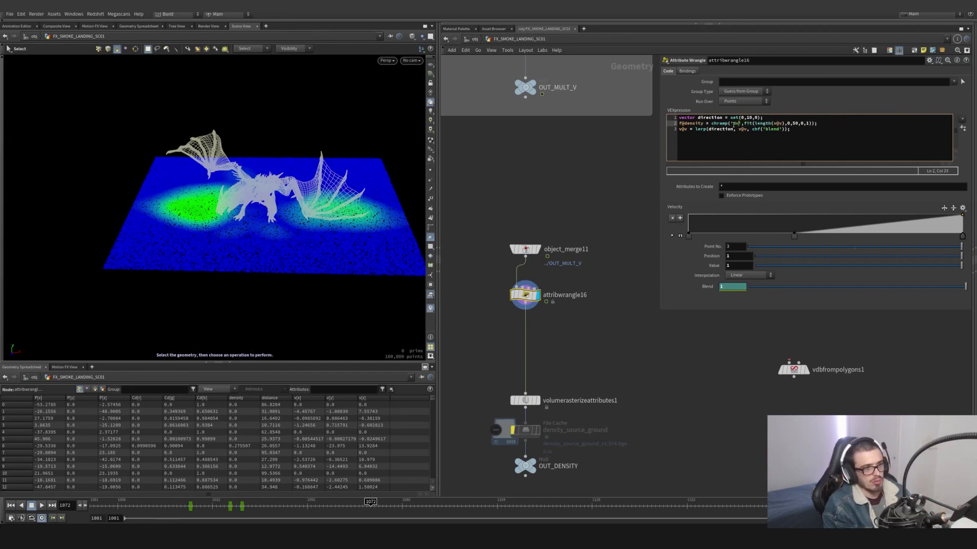
pyautogui.press('BackSpace')
pyautogui.press('BackSpace')
pyautogui.write('velocity')
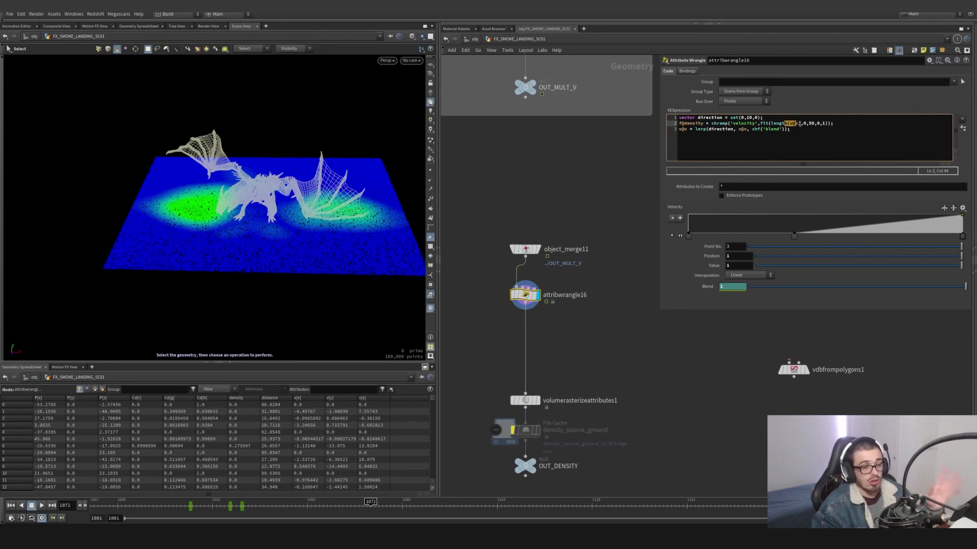
# - Examine the 0 to 50 input range of the fit function in attribwrangle16's density expression
pyautogui.moveTo(805, 124); pyautogui.dragTo(810, 124)
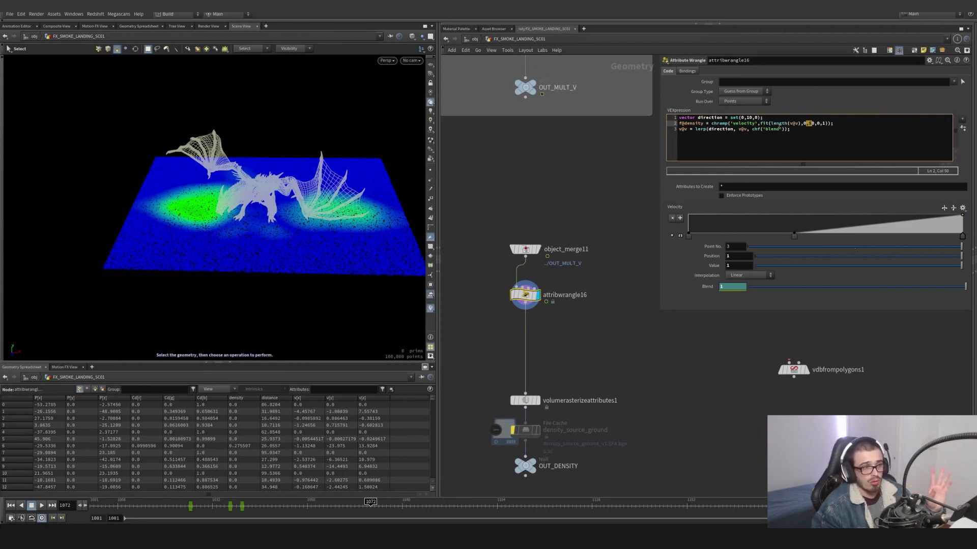
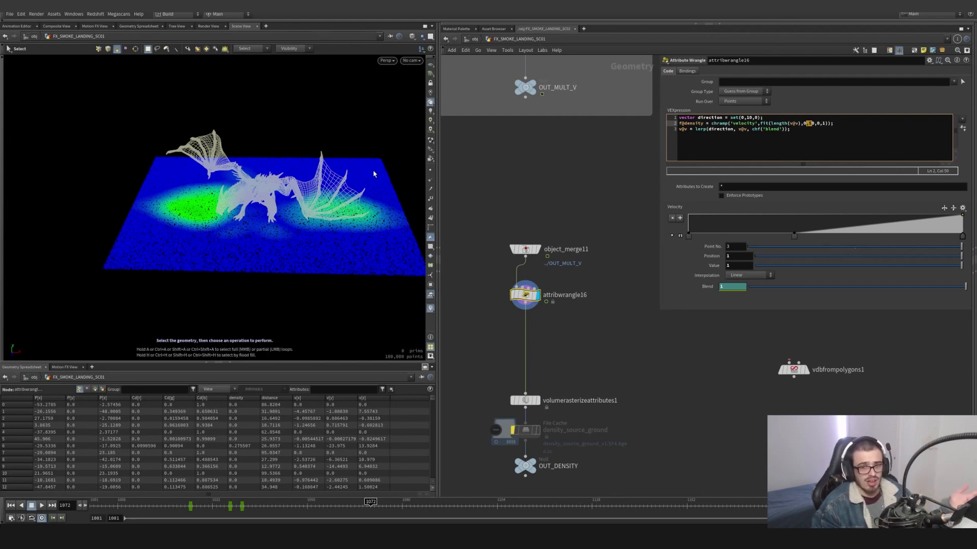
# - Display volumerasterizeattributes1 and overlay attribwrangle16's points as a template for comparison
pyautogui.click(538, 401)
pyautogui.moveTo(583, 336); pyautogui.dragTo(497, 289)
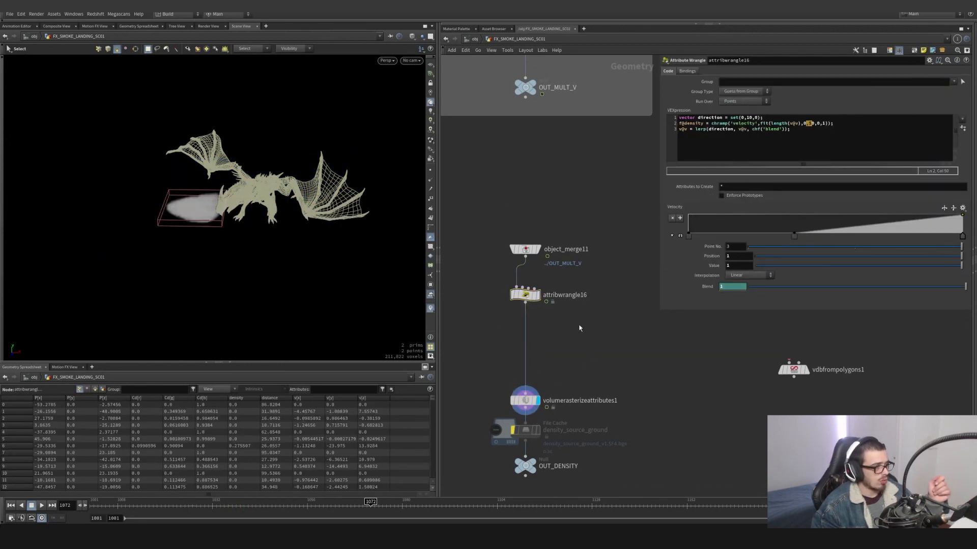
pyautogui.click(542, 309)
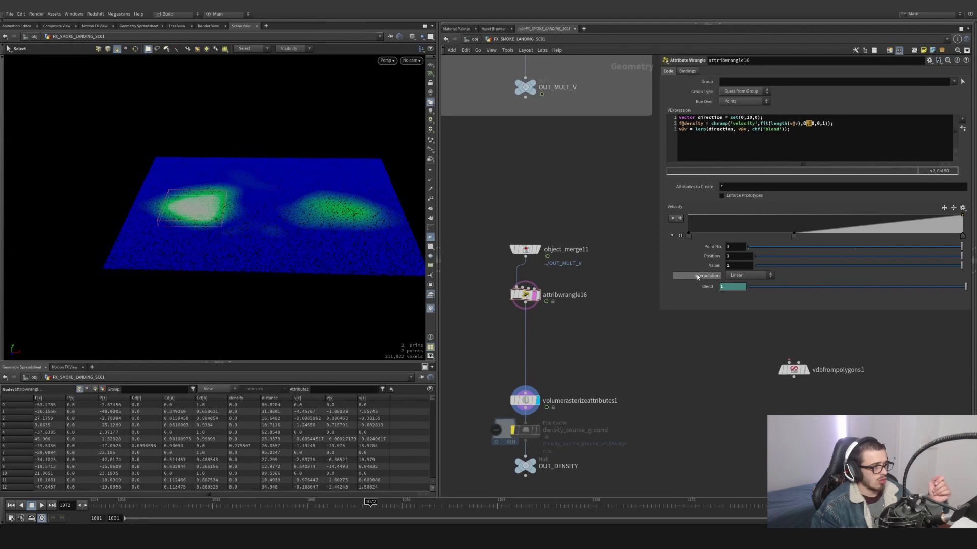
# - Move the middle point of attribwrangle16's Velocity ramp, trying positions 0 and about 0.439 and settling on about 0.357
pyautogui.moveTo(794, 236); pyautogui.dragTo(678, 240)
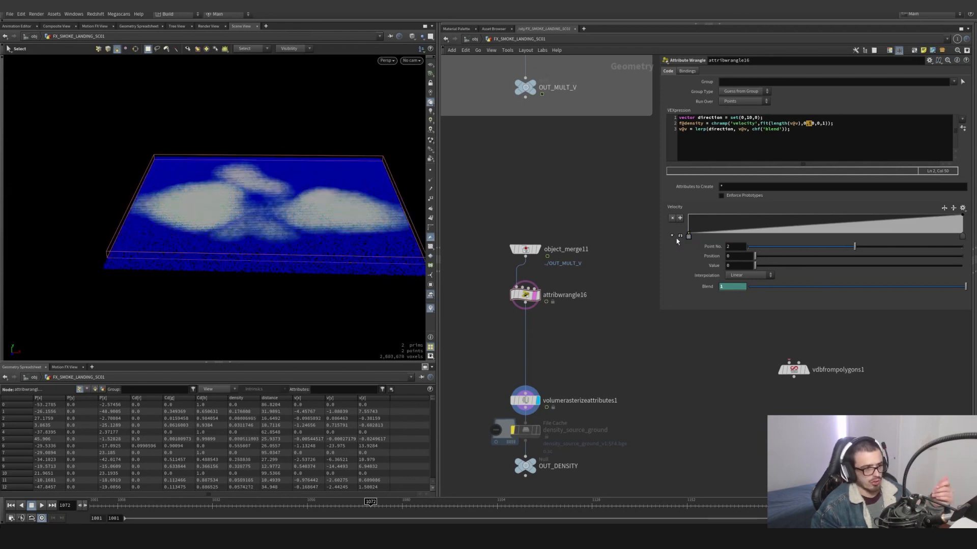
pyautogui.moveTo(688, 236); pyautogui.dragTo(809, 238)
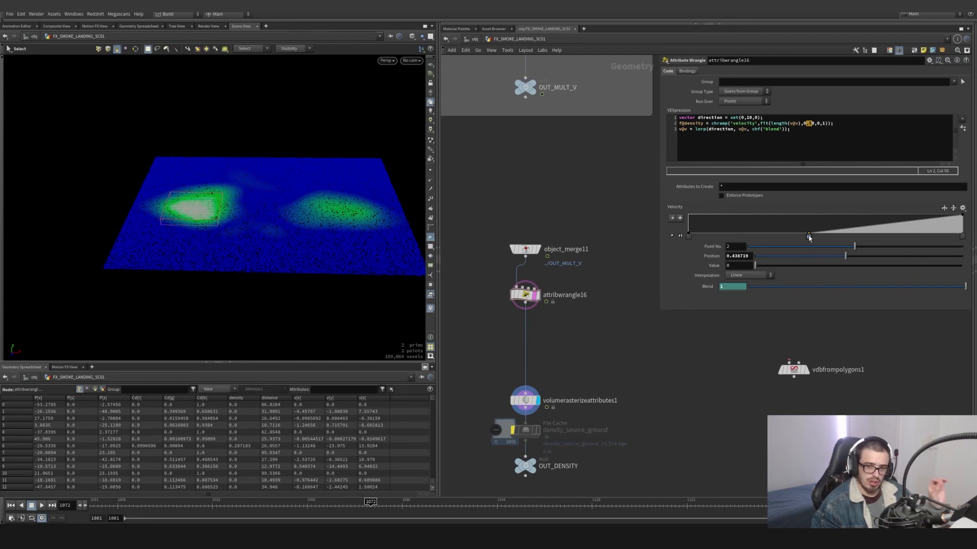
pyautogui.moveTo(809, 238); pyautogui.dragTo(785, 240)
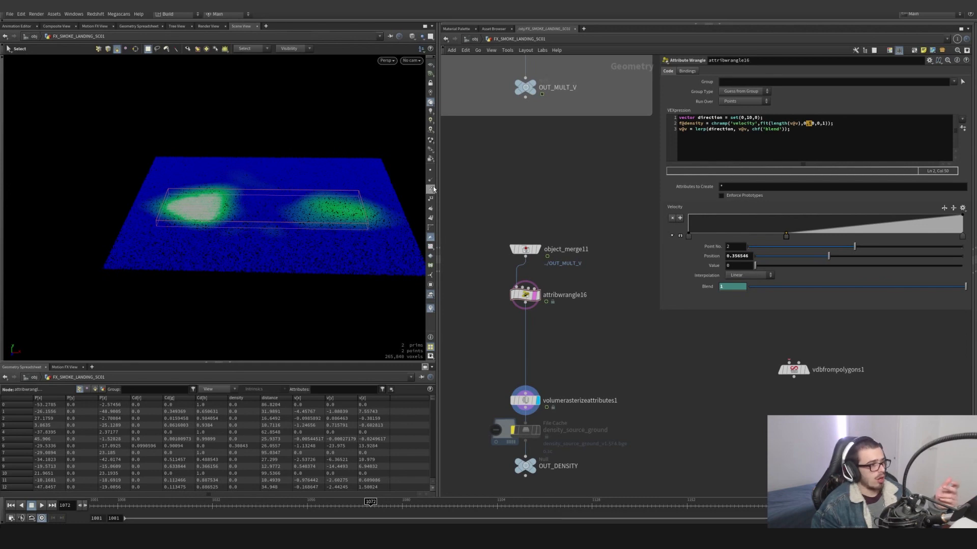
# - Display attribwrangle16 alone and view its coloured points from a slightly higher angle
pyautogui.click(535, 300)
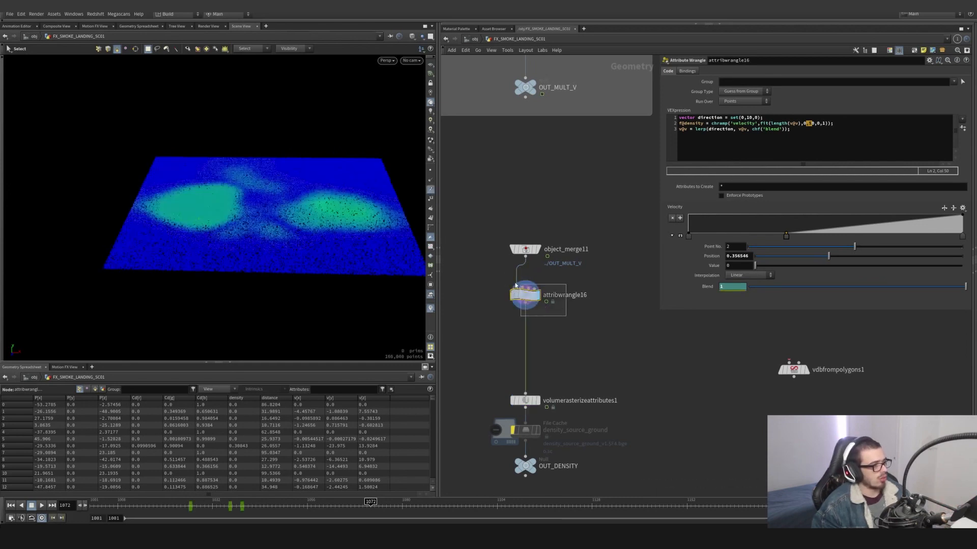
pyautogui.press('Escape')
pyautogui.moveTo(285, 219); pyautogui.dragTo(309, 224)
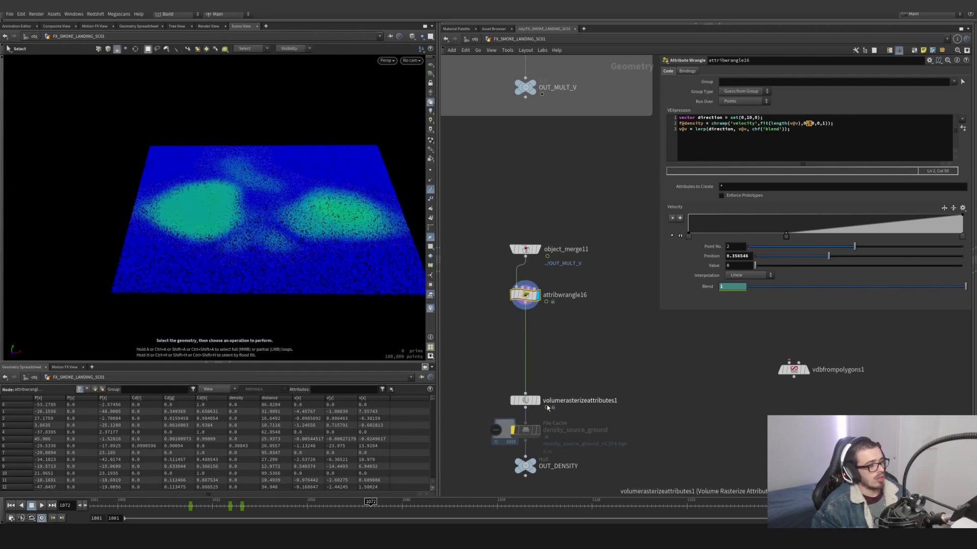
# - Display volumerasterizeattributes1 with attribwrangle16's parameters shown, and view the rasterized density from about frame 1028 to frame 1039
pyautogui.click(536, 402)
pyautogui.click(526, 295)
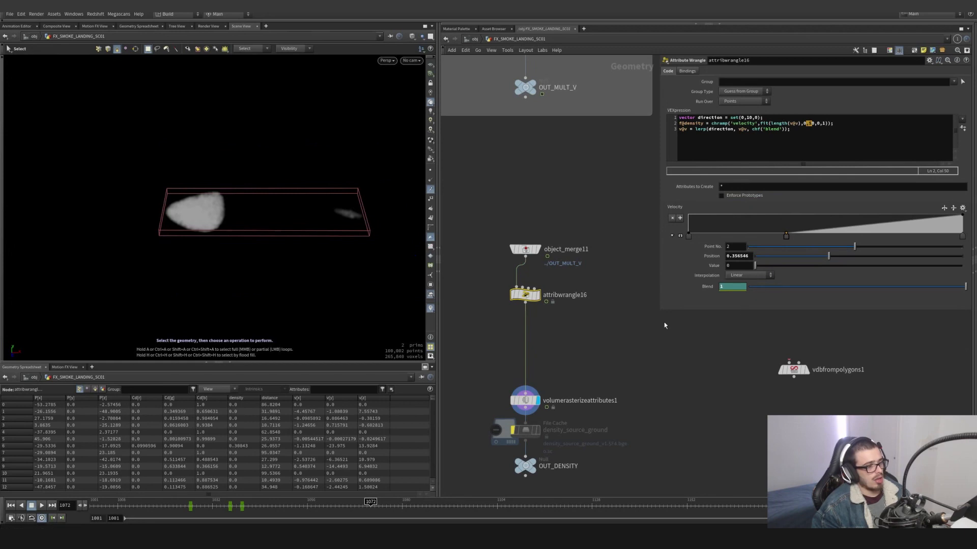
pyautogui.click(196, 506)
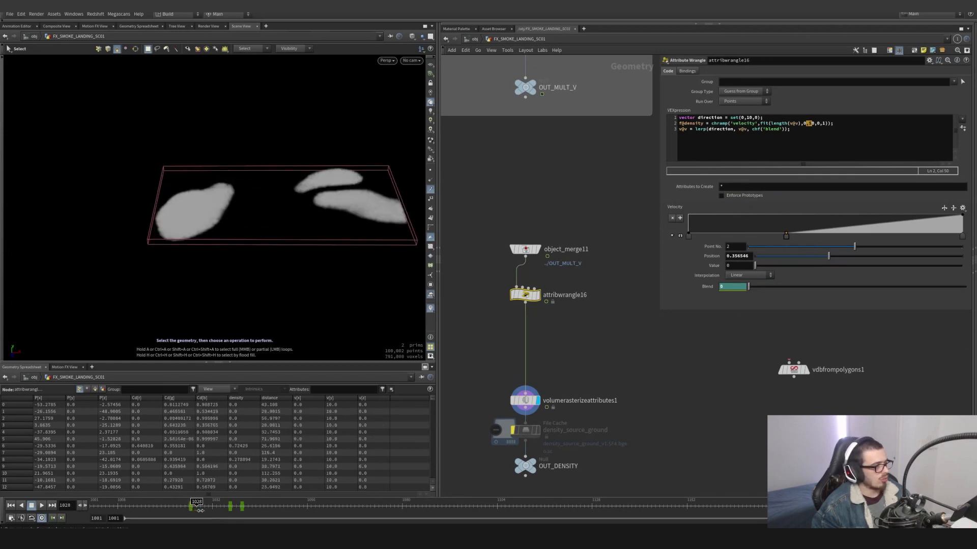
pyautogui.moveTo(200, 510); pyautogui.dragTo(240, 512)
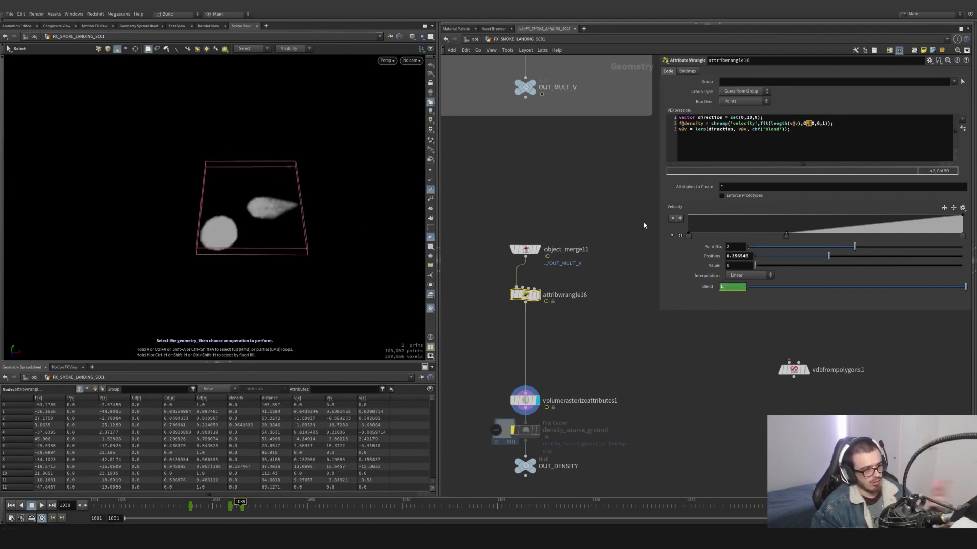
# - Display the OUT_DENSITY null below the density_source_ground file cache
pyautogui.moveTo(610, 436); pyautogui.dragTo(585, 349, button='middle')
pyautogui.moveTo(547, 412); pyautogui.dragTo(557, 351, button='middle')
pyautogui.scroll(-3, 539, 344)
pyautogui.scroll(3, 558, 351)
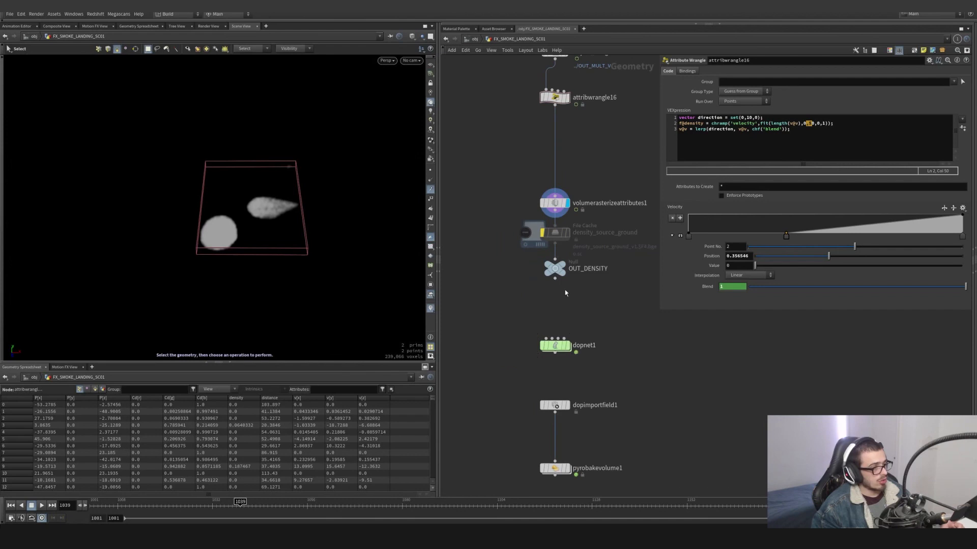
pyautogui.click(555, 270)
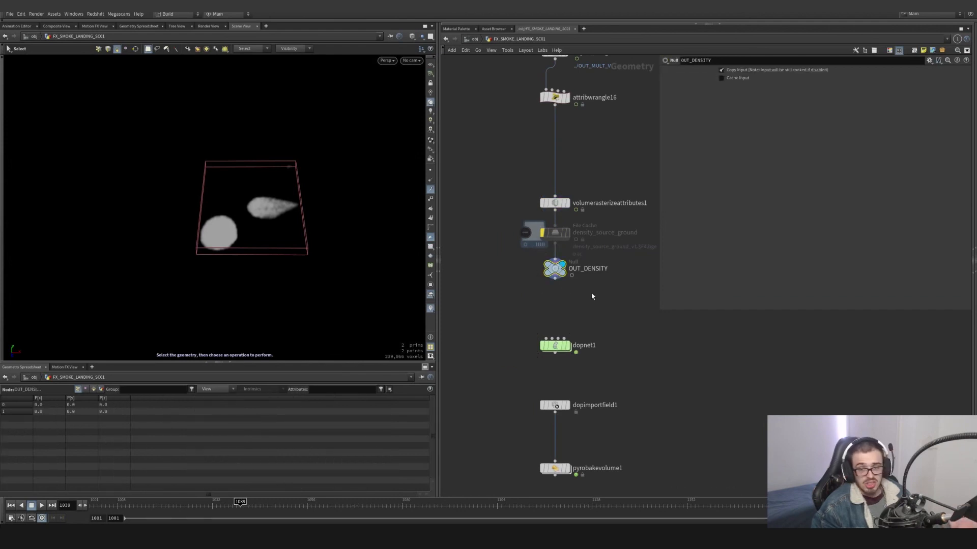
# - Enter dopnet1, go back to frame 1001, and view the layout of its simulation nodes
pyautogui.moveTo(561, 348)
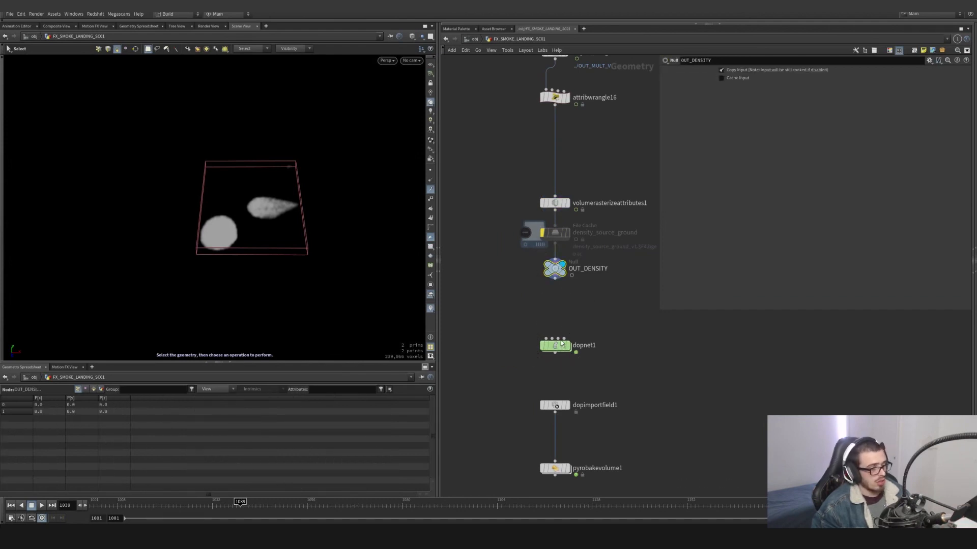
pyautogui.click(92, 509)
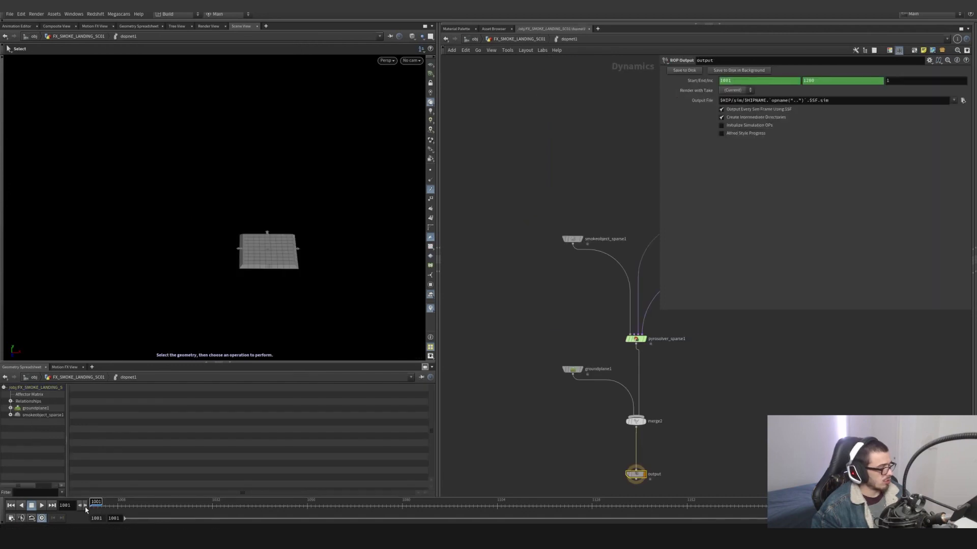
pyautogui.moveTo(521, 391); pyautogui.dragTo(461, 394, button='middle')
pyautogui.moveTo(530, 324); pyautogui.dragTo(455, 174, button='right')
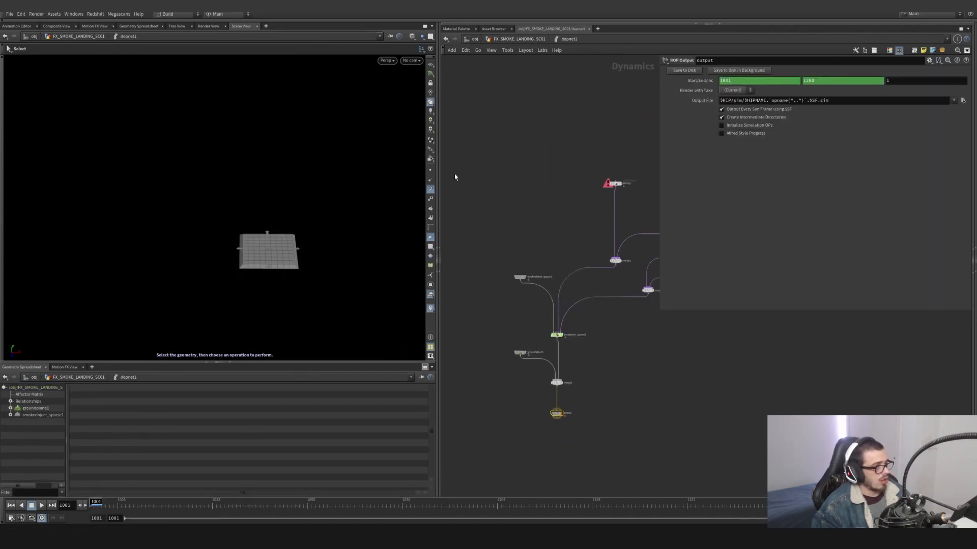
# - Return to FX_SMOKE_LANDING_SC01 and display pyrobakevolume1
pyautogui.click(503, 39)
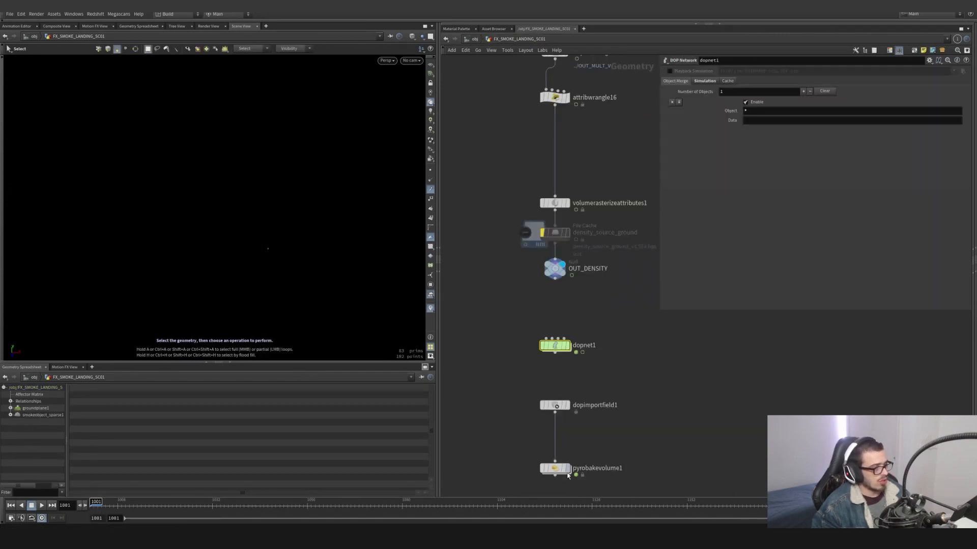
pyautogui.click(552, 468)
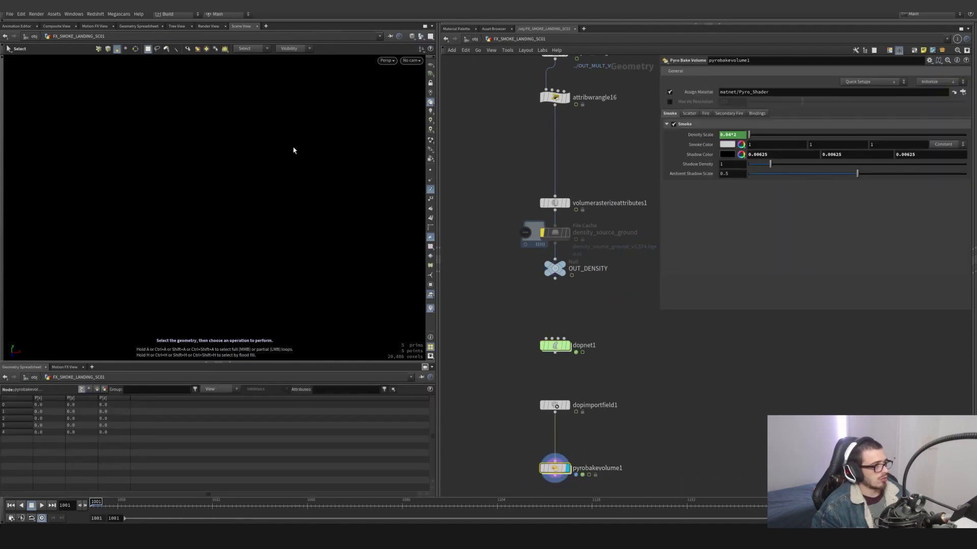
pyautogui.keyDown('alt'); pyautogui.moveTo(285, 184); pyautogui.dragTo(259, 239); pyautogui.keyUp('alt')
# - Look inside dopnet1, return to FX_SMOKE_LANDING_SC01, and pin the viewport at that level
pyautogui.doubleClick(555, 348)
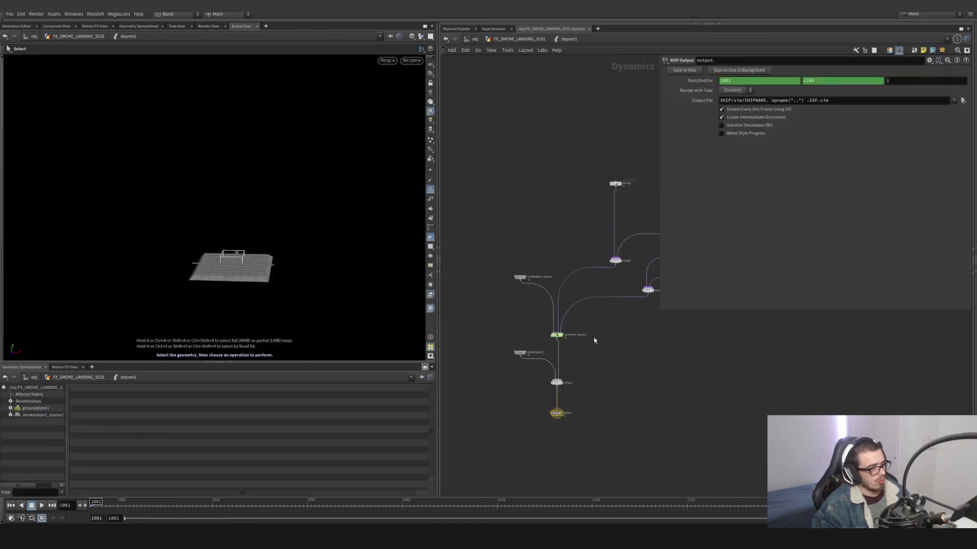
pyautogui.click(509, 39)
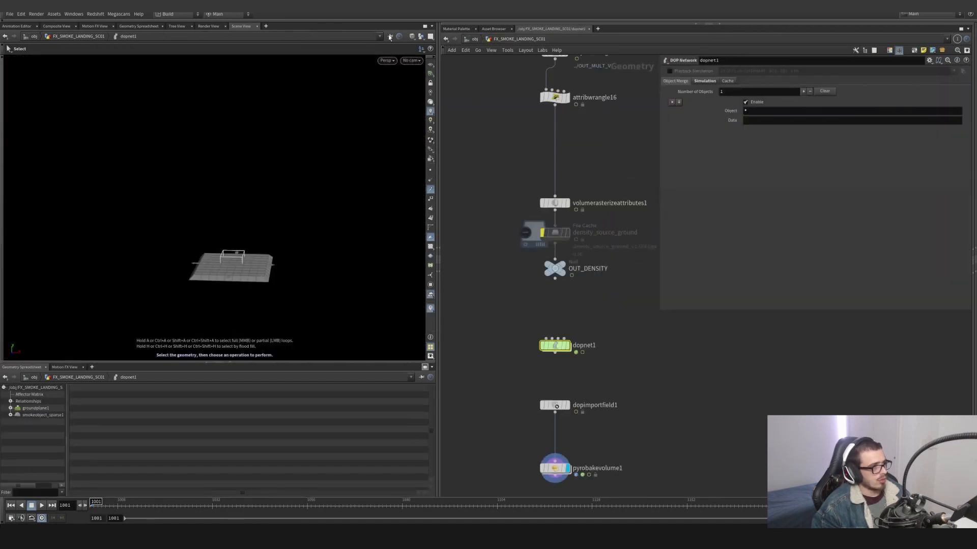
pyautogui.click(390, 37)
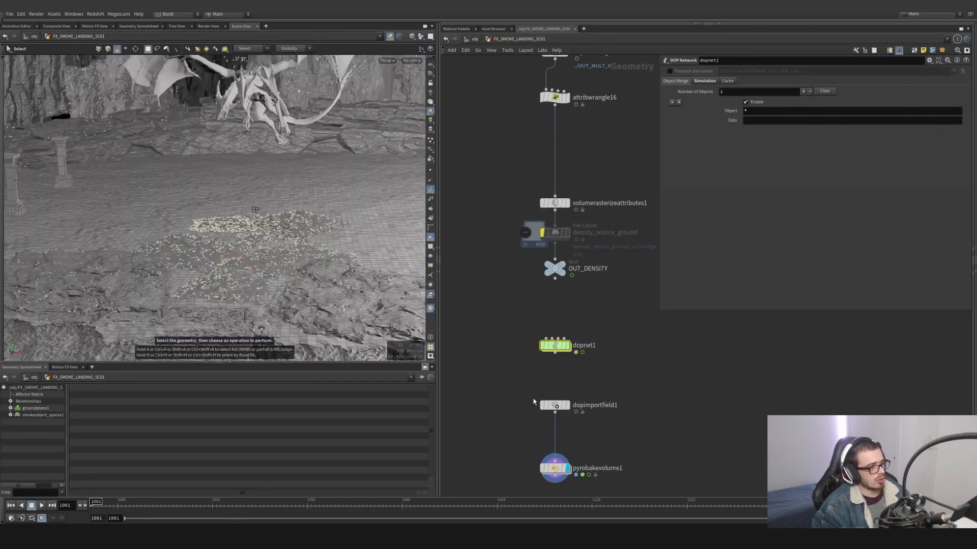
# - Enter dopnet1 again and show the simulation parameters of pyrosolver_sparse1
pyautogui.doubleClick(554, 346)
pyautogui.scroll(5, 569, 351)
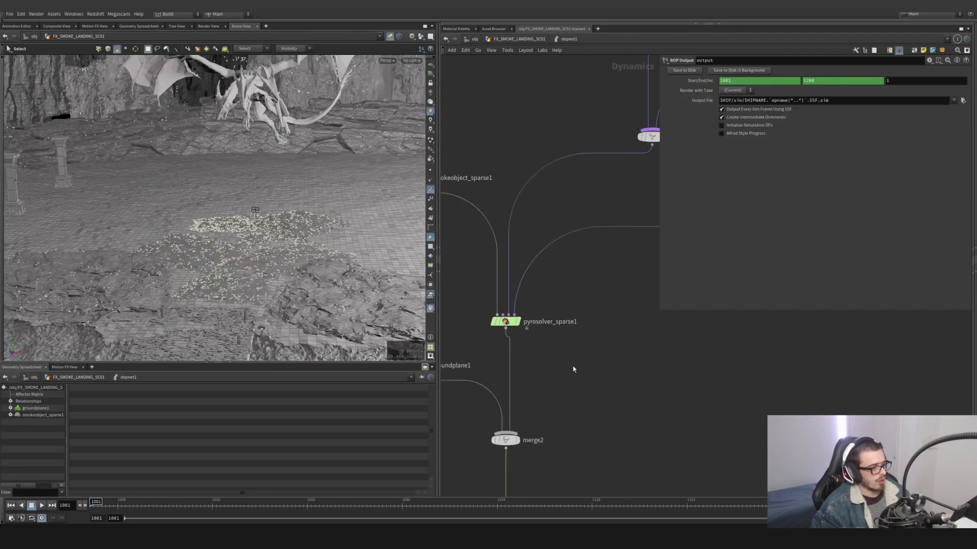
pyautogui.moveTo(470, 282); pyautogui.dragTo(583, 361)
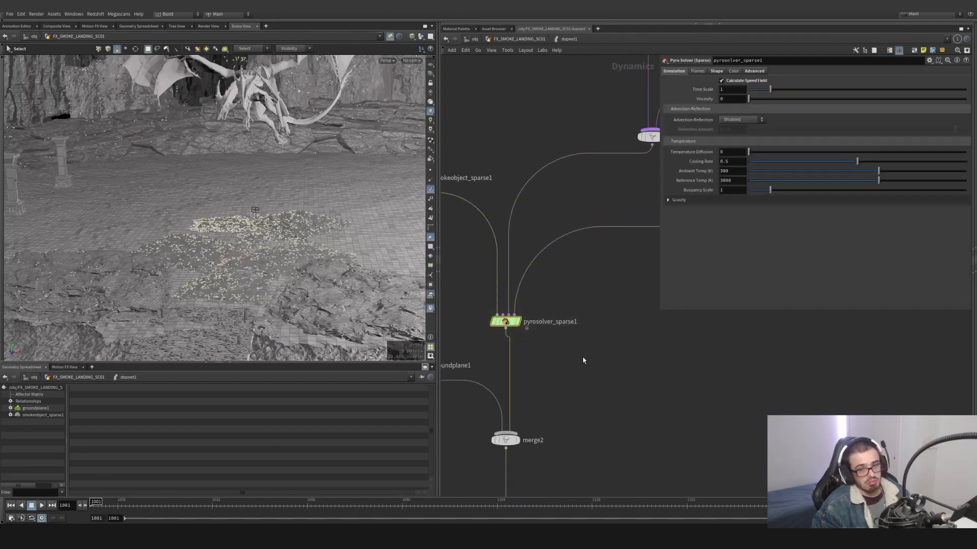
pyautogui.moveTo(584, 361); pyautogui.dragTo(588, 353, button='middle')
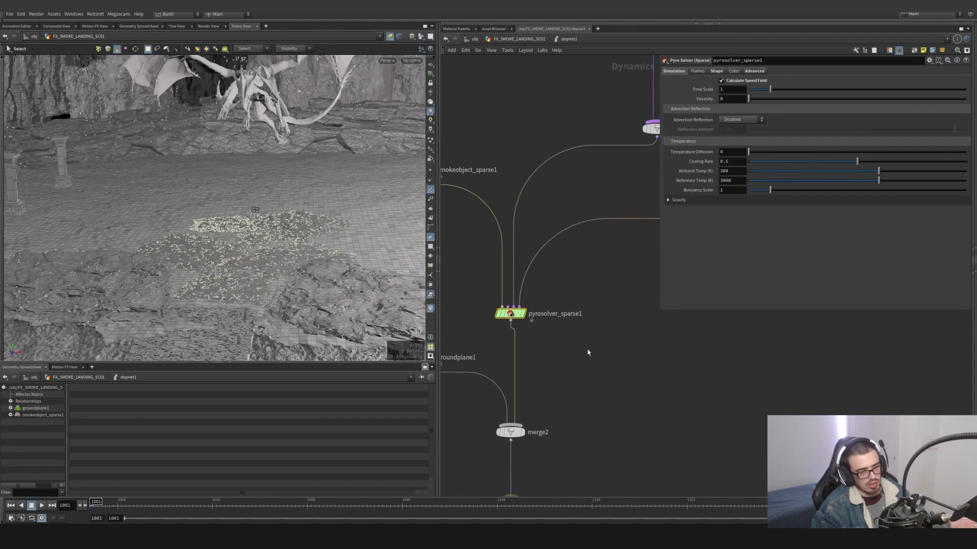
# - Show the parameters of groundplane1, which feeds merge2 in dopnet1
pyautogui.scroll(-6, 582, 356)
pyautogui.scroll(4, 568, 358)
pyautogui.moveTo(592, 408); pyautogui.dragTo(604, 376, button='middle')
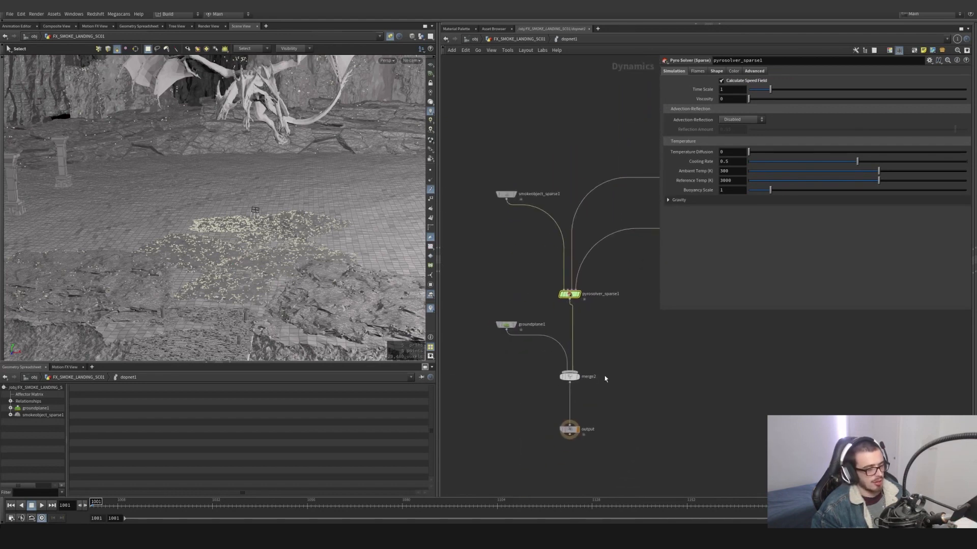
pyautogui.moveTo(615, 463); pyautogui.dragTo(584, 398)
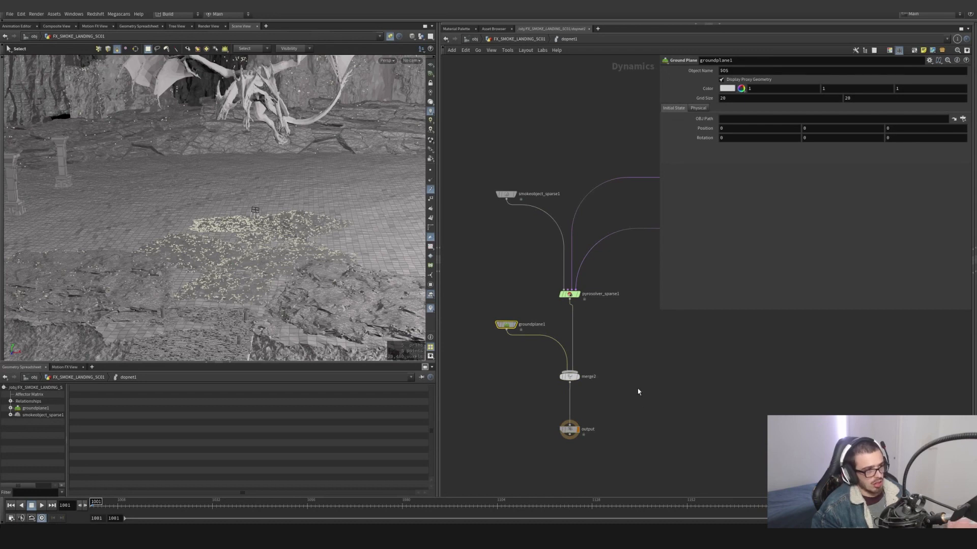
# - Select smokeobject_sparse1 together with pyrosolver_sparse1, groundplane1, merge2 and the output node
pyautogui.moveTo(639, 392); pyautogui.dragTo(641, 456, button='middle')
pyautogui.moveTo(544, 223); pyautogui.dragTo(484, 295)
pyautogui.moveTo(620, 186); pyautogui.dragTo(490, 503)
pyautogui.moveTo(639, 392); pyautogui.dragTo(566, 400, button='middle')
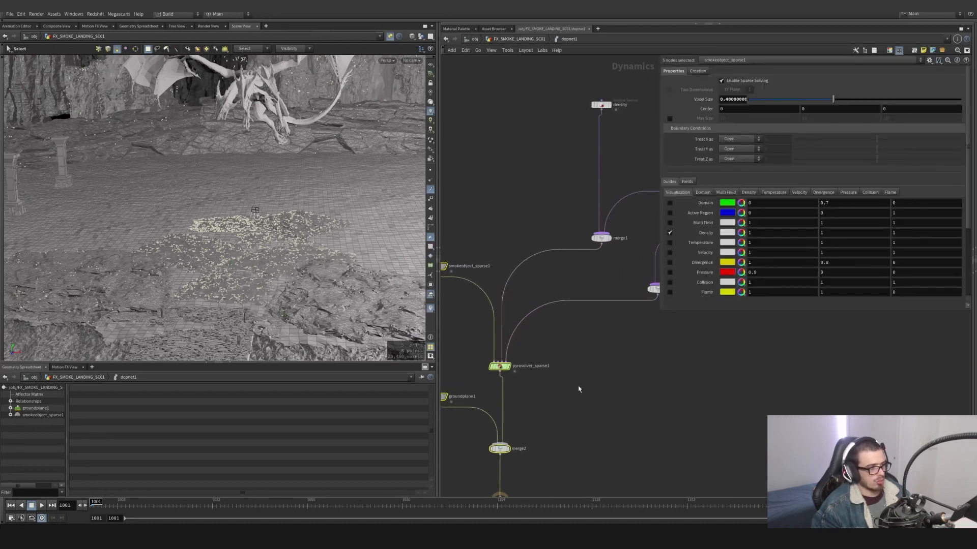
# - Show the parameters of the density volume source feeding merge1, including its SOP path to OUT_DENSITY
pyautogui.scroll(-3, 579, 388)
pyautogui.moveTo(594, 345); pyautogui.dragTo(568, 394, button='middle')
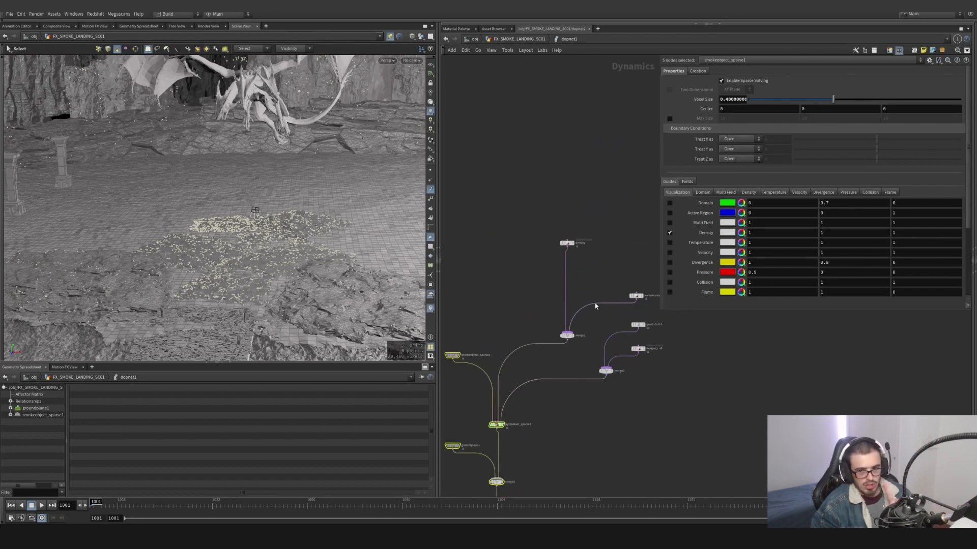
pyautogui.moveTo(592, 224); pyautogui.dragTo(549, 252)
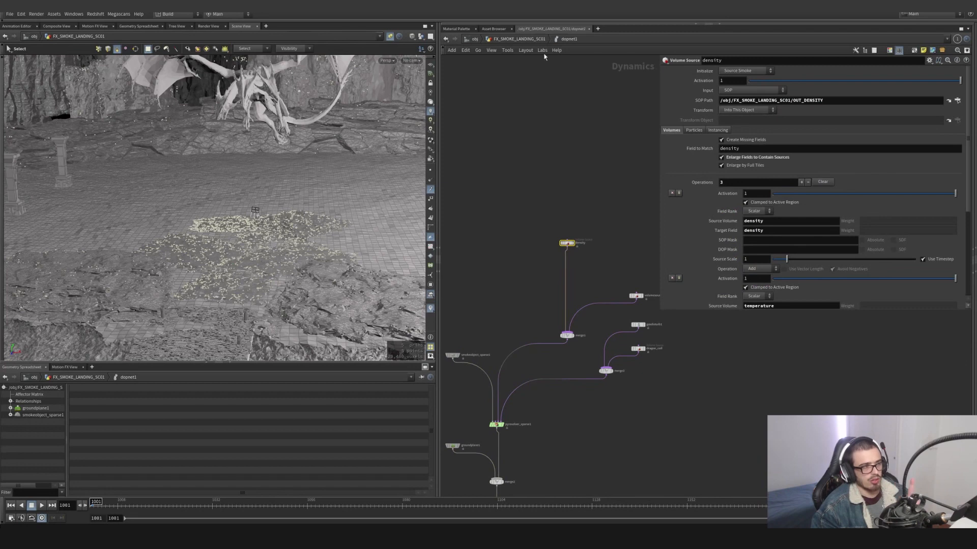
# - Examine the density node's density, temperature and v-to-vel source operations and its Enlarge Fields to Contain Sources option
pyautogui.press('u')
pyautogui.press('i')
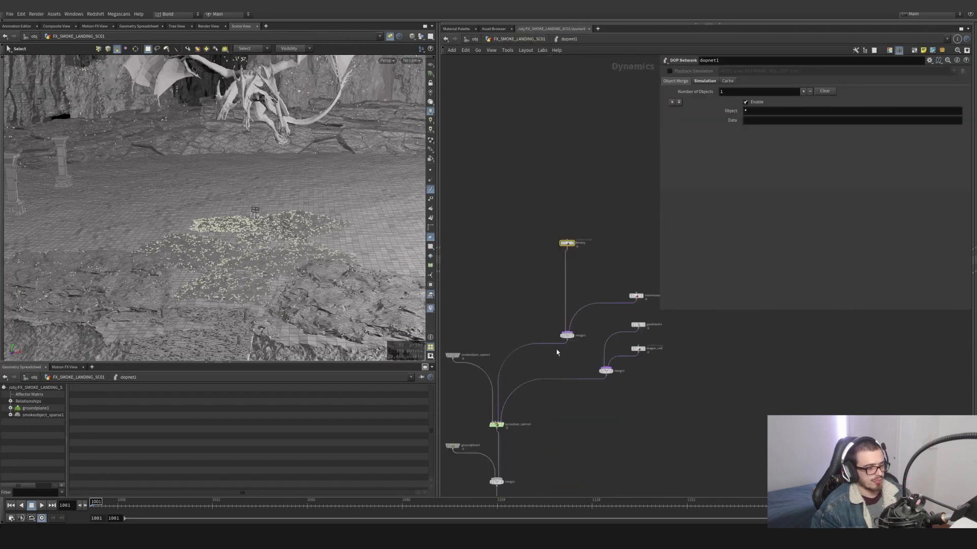
pyautogui.scroll(-4, 711, 226)
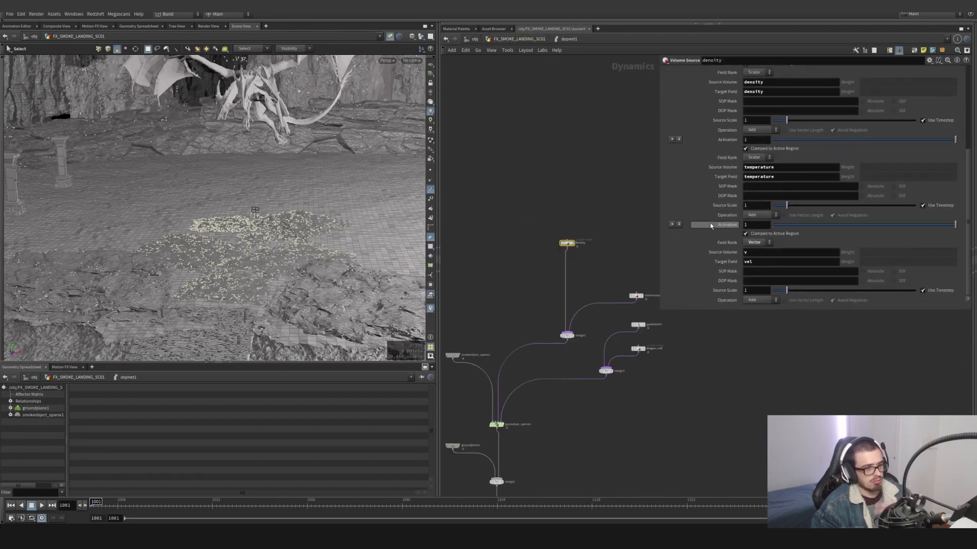
pyautogui.scroll(3, 733, 218)
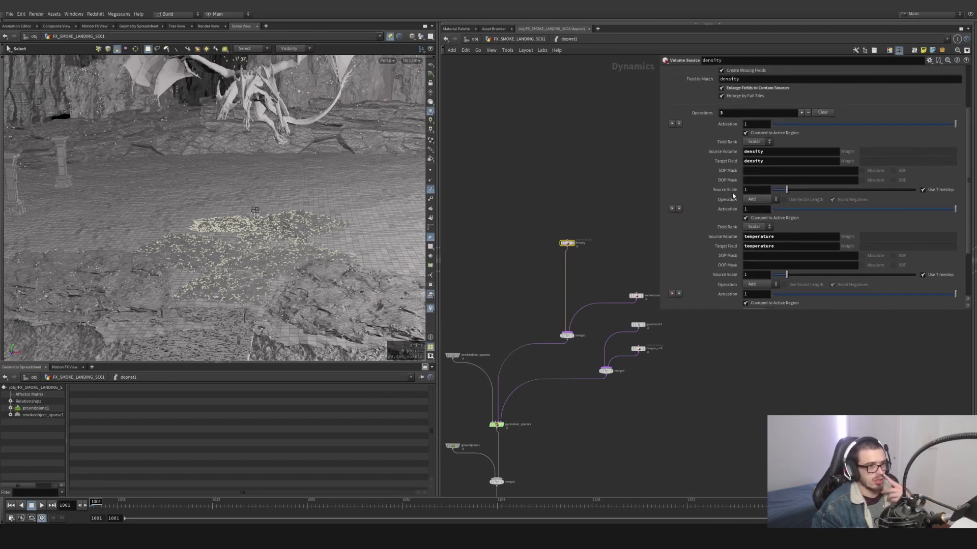
pyautogui.scroll(2, 733, 196)
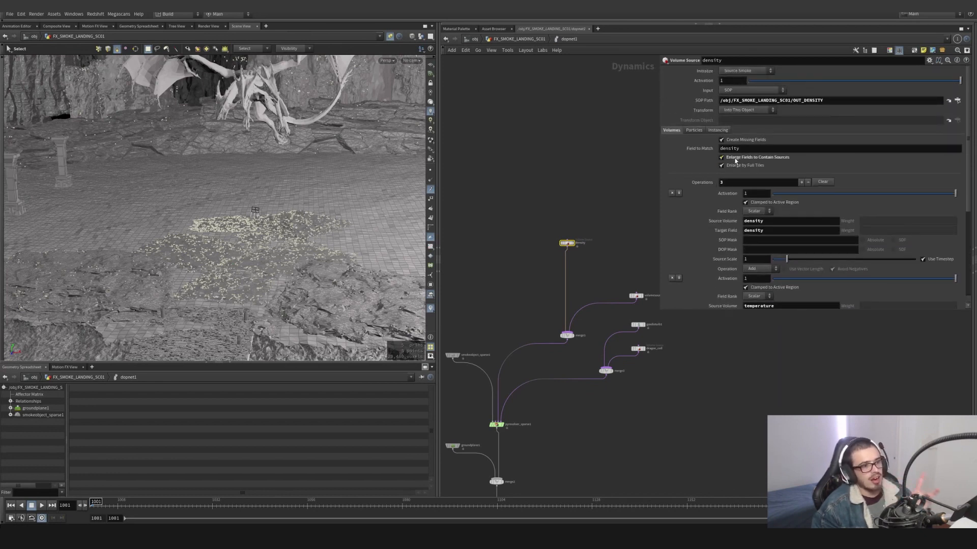
pyautogui.moveTo(734, 160)
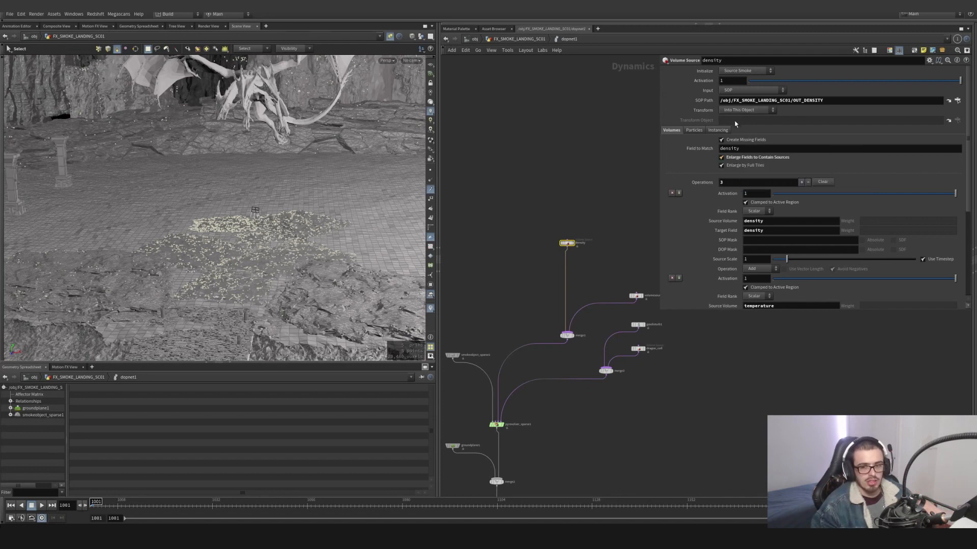
# - Try initializing the density volume source as Sink, and restore the Source Smoke preset
pyautogui.click(748, 77)
pyautogui.click(742, 86)
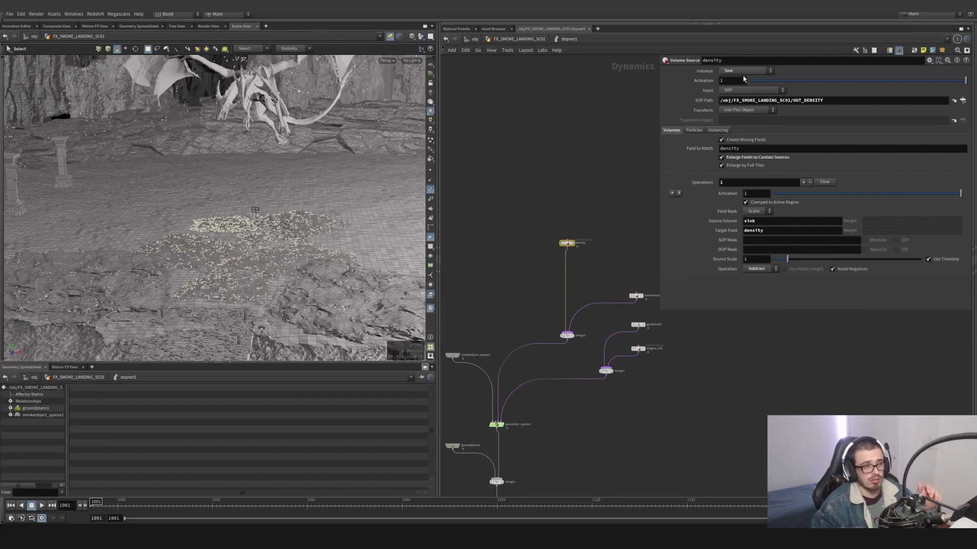
pyautogui.click(744, 73)
pyautogui.click(743, 80)
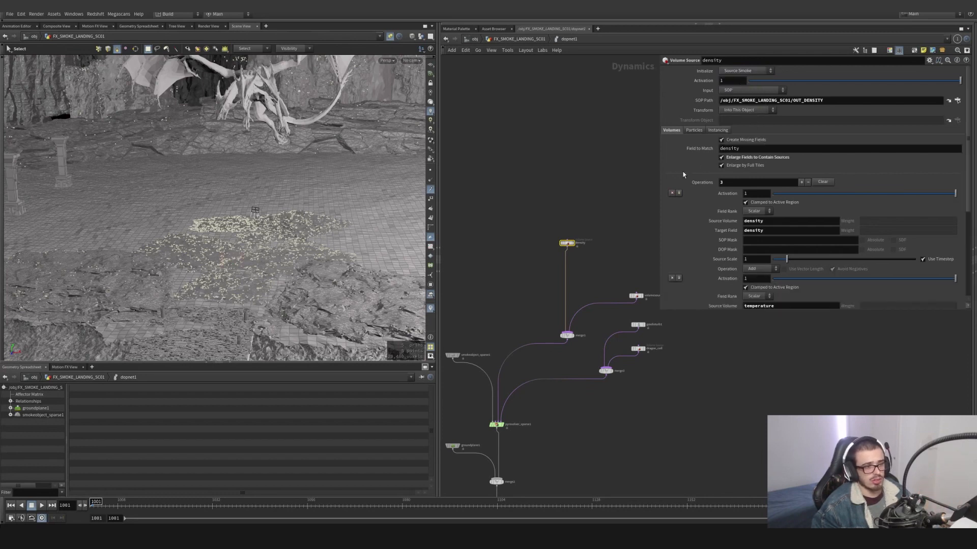
# - Review the density node's source operations down to the vector operation adding v to vel
pyautogui.scroll(-5, 683, 174)
pyautogui.moveTo(621, 209); pyautogui.dragTo(592, 209, button='middle')
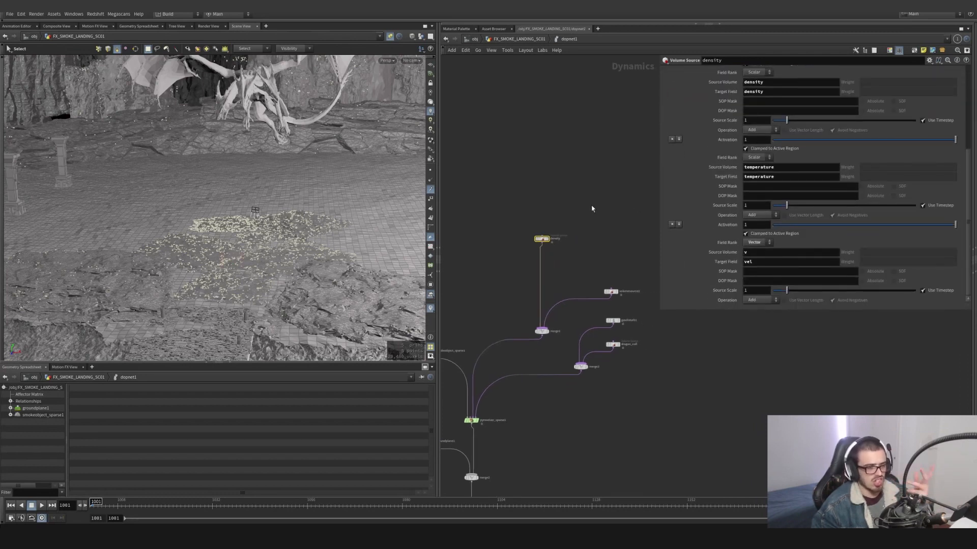
pyautogui.scroll(2, 600, 258)
# - Examine volumesource2's collision source path, its vBig source volume, vel target field and source scale
pyautogui.moveTo(600, 258); pyautogui.dragTo(592, 253, button='middle')
pyautogui.moveTo(625, 256); pyautogui.dragTo(580, 311)
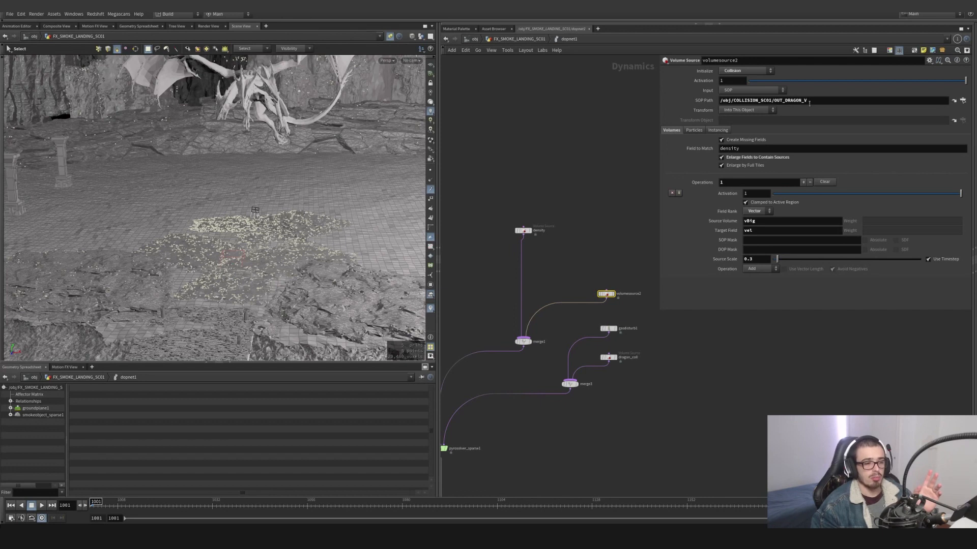
pyautogui.doubleClick(751, 222)
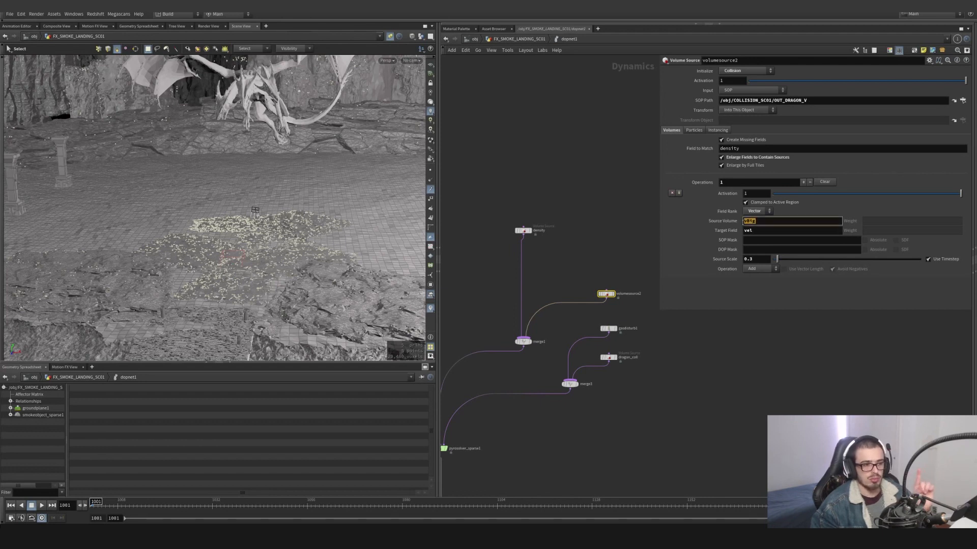
pyautogui.click(756, 230)
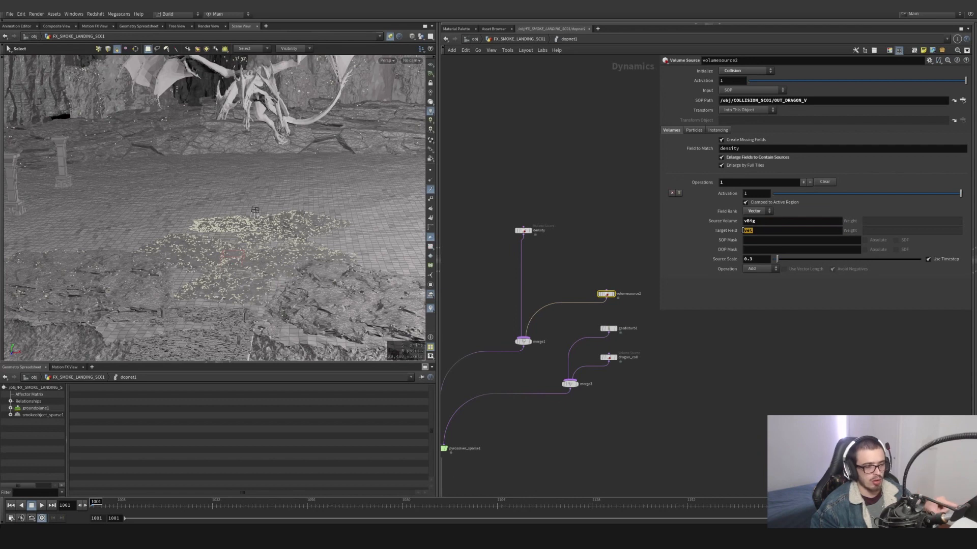
pyautogui.doubleClick(756, 261)
# - Disconnect merge3 from pyrosolver_sparse1, play the simulation without its forces and inspect frame 1026
pyautogui.moveTo(651, 336); pyautogui.dragTo(691, 299, button='middle')
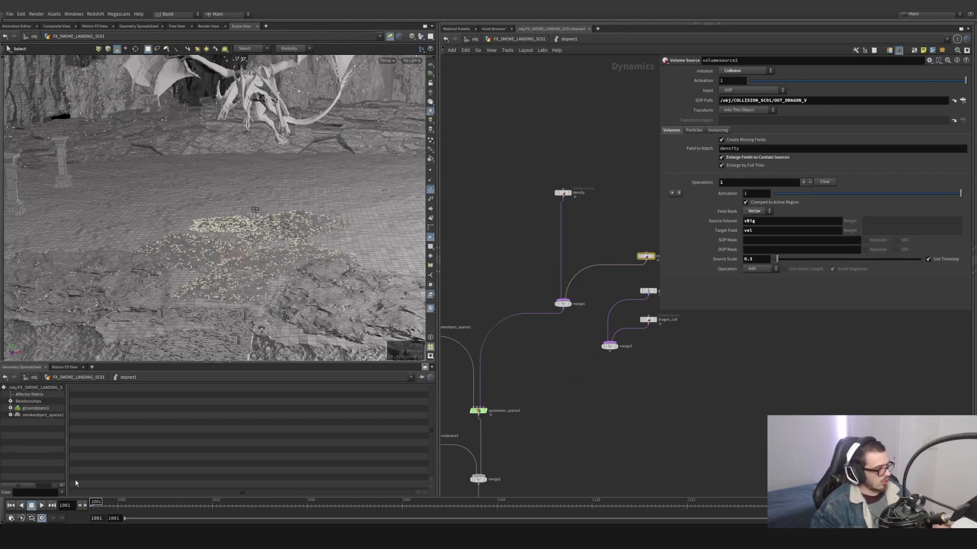
pyautogui.click(42, 506)
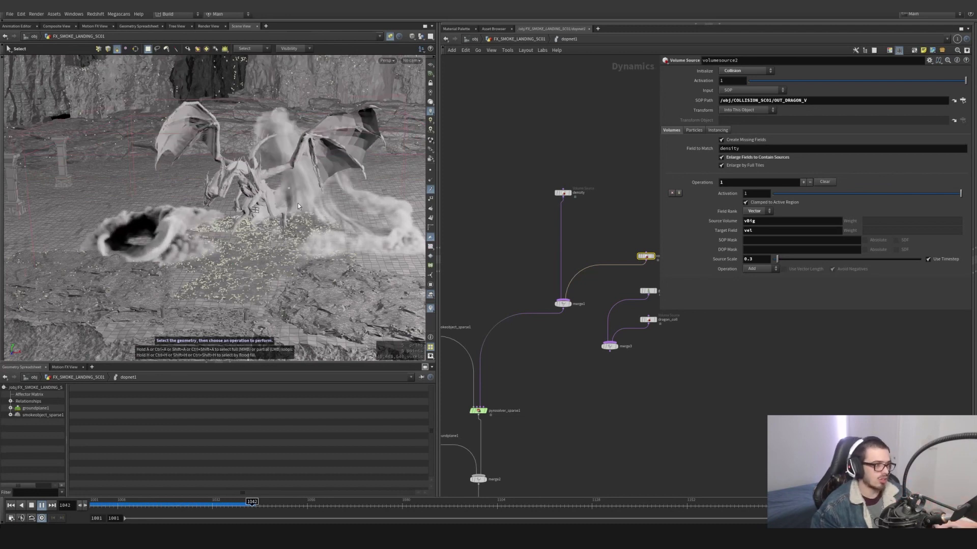
pyautogui.click(187, 505)
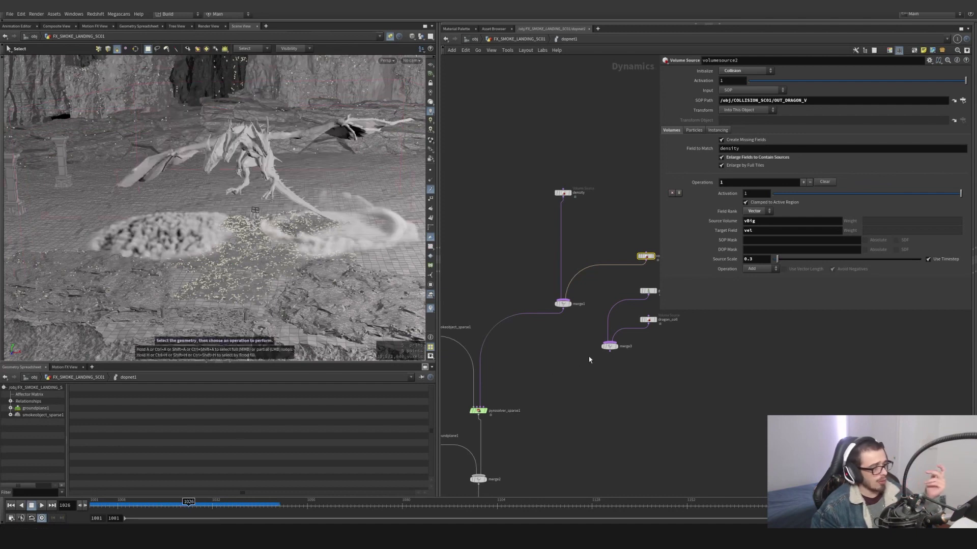
# - Reconnect merge3 to pyrosolver_sparse1 and return the timeline to frame 1001
pyautogui.click(610, 354)
pyautogui.moveTo(647, 370); pyautogui.dragTo(641, 372, button='middle')
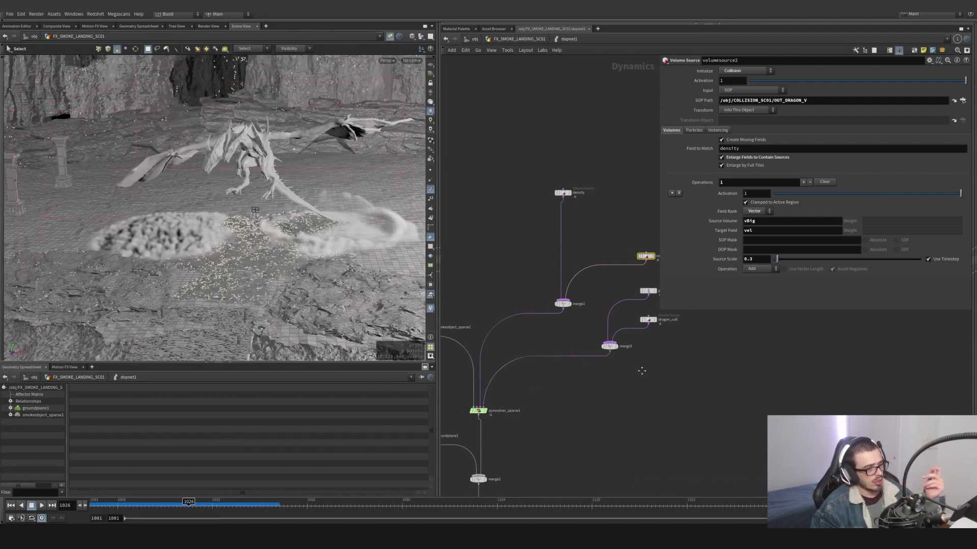
pyautogui.moveTo(113, 503); pyautogui.dragTo(61, 510)
# - Show gasdisturb1's control settings, including the speed control field and its remap ramp
pyautogui.moveTo(679, 311); pyautogui.dragTo(578, 340, button='middle')
pyautogui.scroll(3, 577, 338)
pyautogui.moveTo(575, 337); pyautogui.dragTo(495, 301)
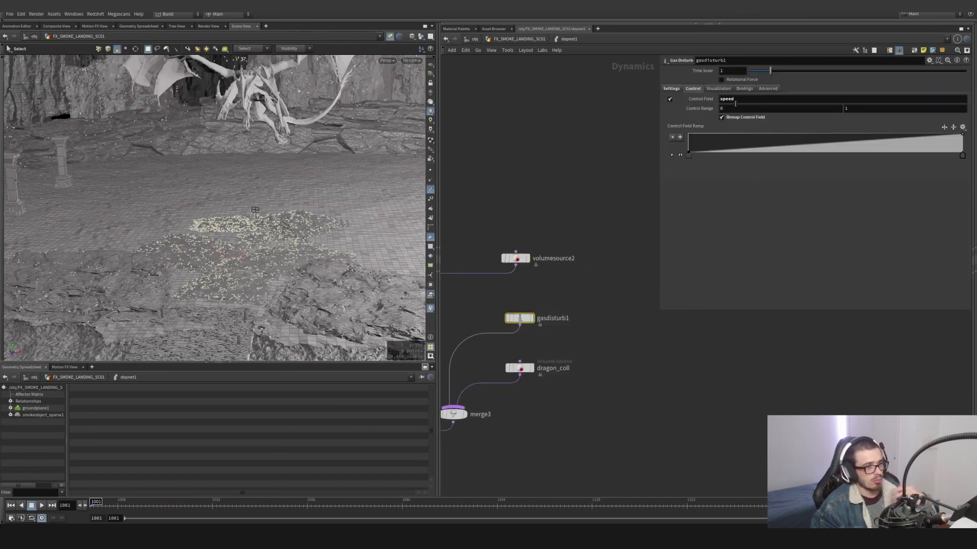
# - Examine pyrosolver_sparse1's simulation, shape and advanced advection parameters, including the available Advection Scheme options
pyautogui.scroll(-3, 652, 314)
pyautogui.moveTo(552, 400); pyautogui.dragTo(699, 360, button='middle')
pyautogui.moveTo(627, 412); pyautogui.dragTo(555, 391)
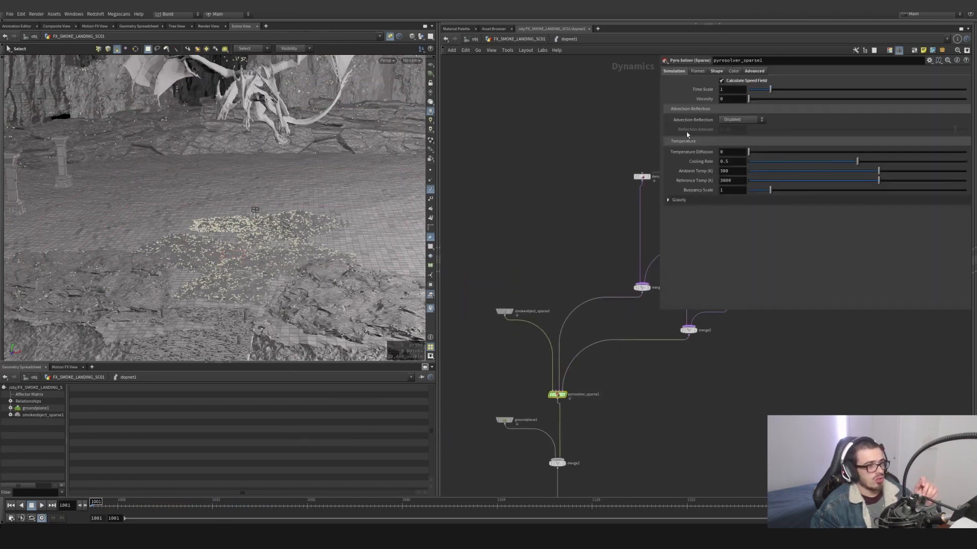
pyautogui.click(716, 71)
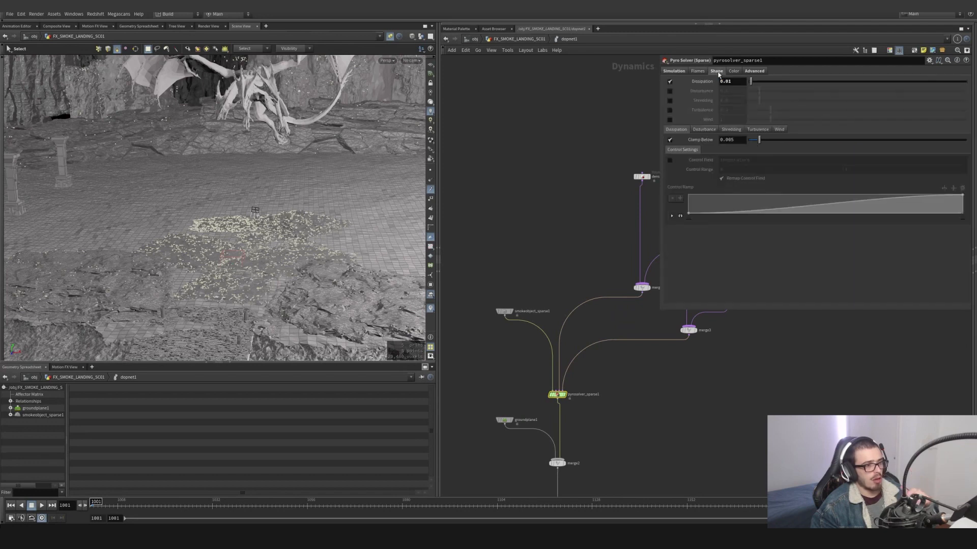
pyautogui.click(755, 72)
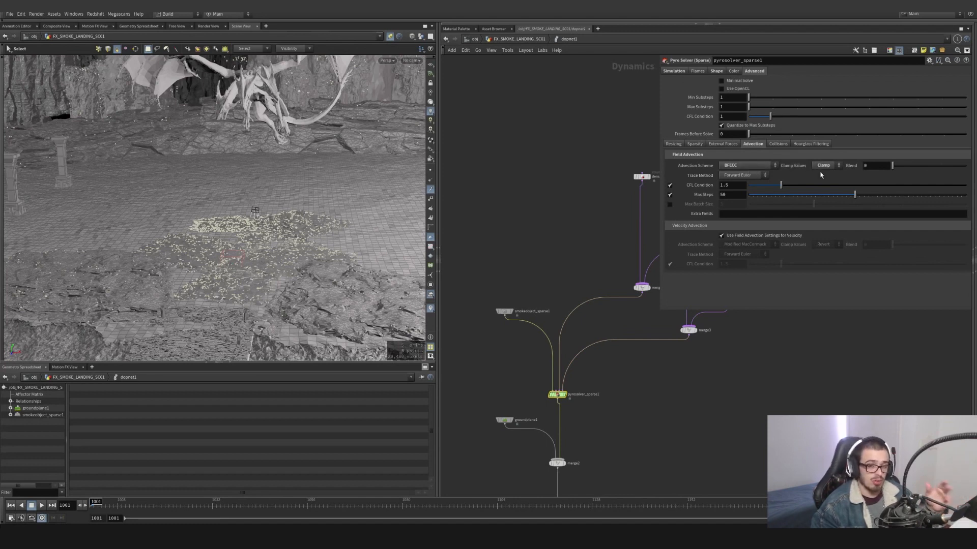
pyautogui.click(747, 166)
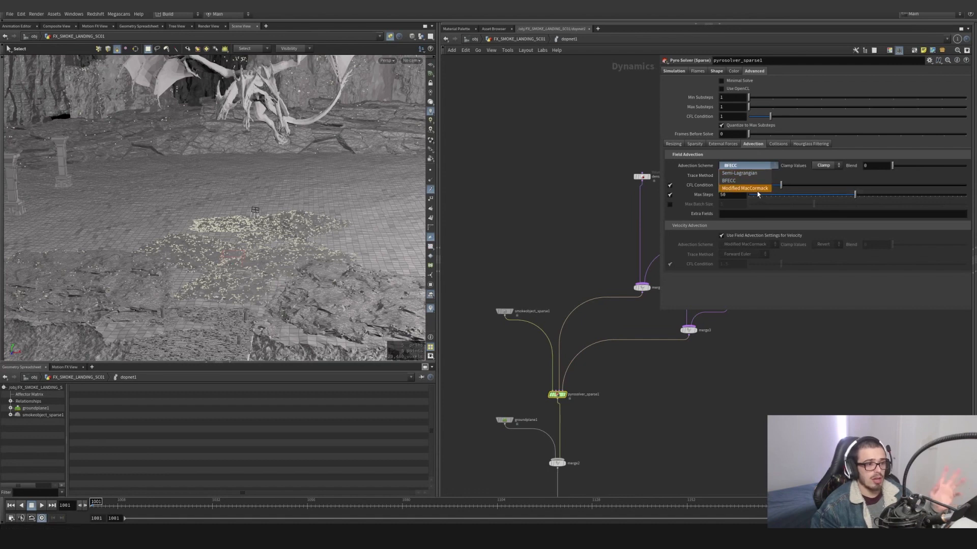
pyautogui.click(765, 164)
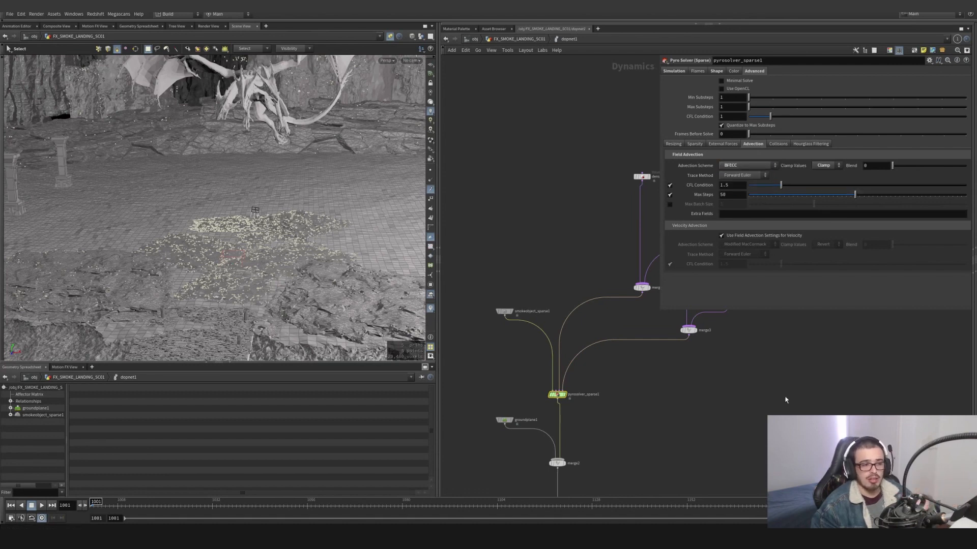
# - Inspect gasdisturb1's strength, threshold range and base block size settings alongside its speed control
pyautogui.moveTo(752, 372); pyautogui.dragTo(699, 413, button='middle')
pyautogui.moveTo(676, 344); pyautogui.dragTo(662, 360, button='middle')
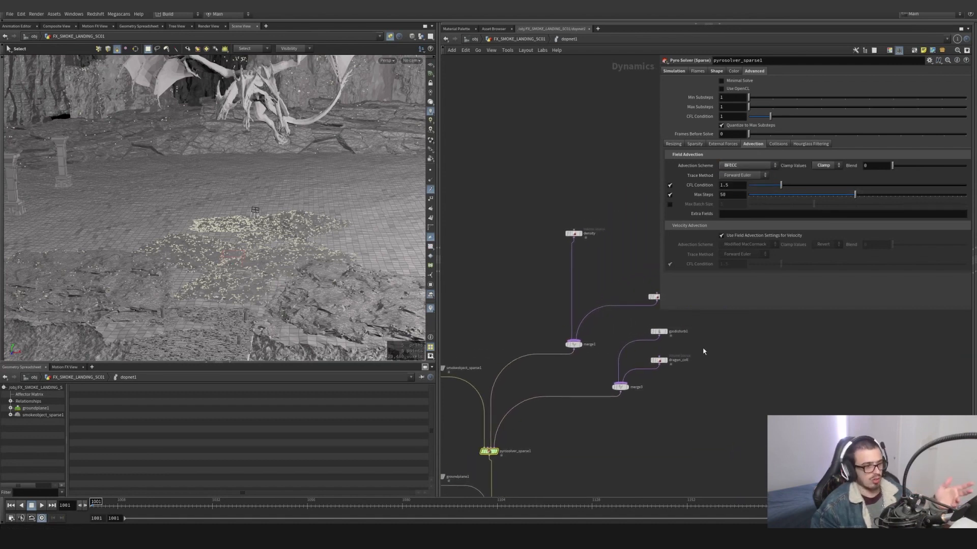
pyautogui.click(658, 332)
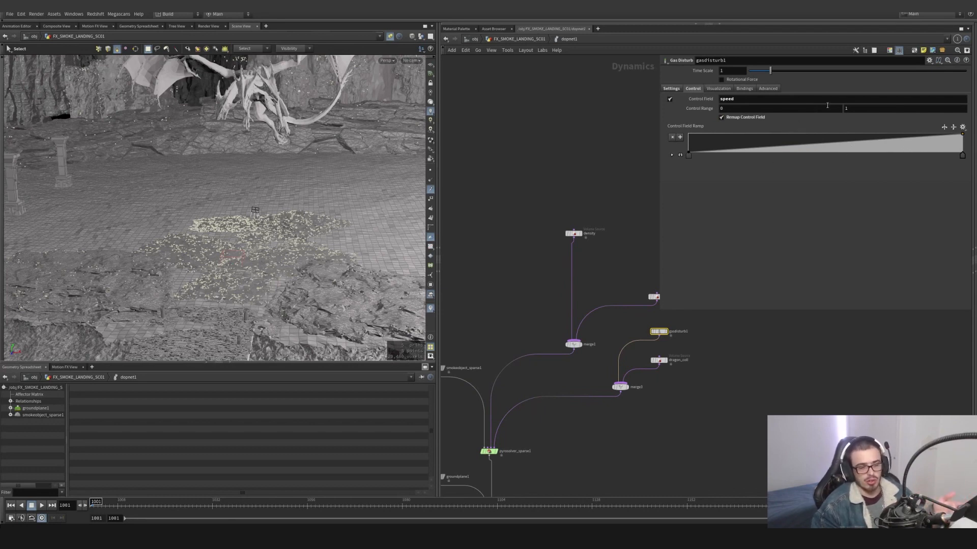
pyautogui.click(671, 89)
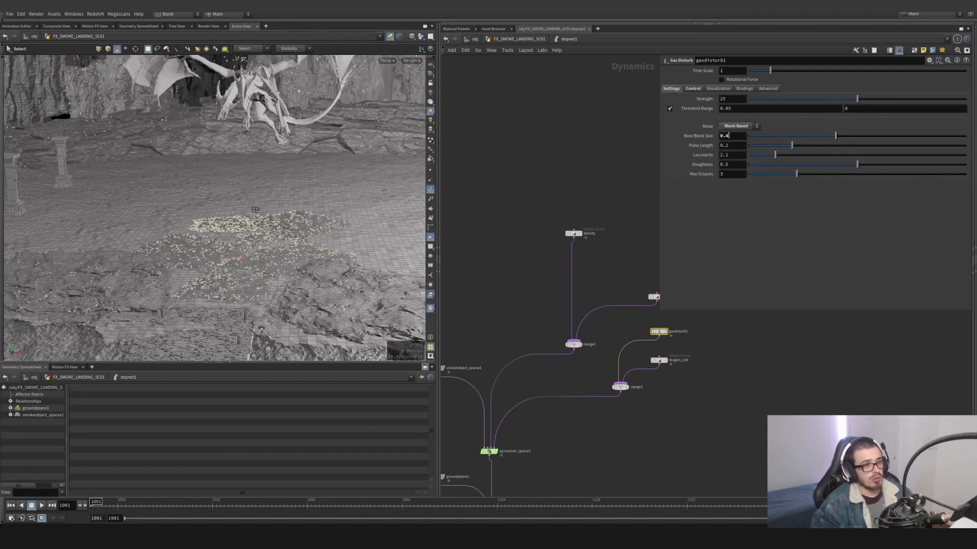
# - Examine dragon_coll's SOP path to OUT_COL_DRAGON_SDF and its collision field operation
pyautogui.click(652, 358)
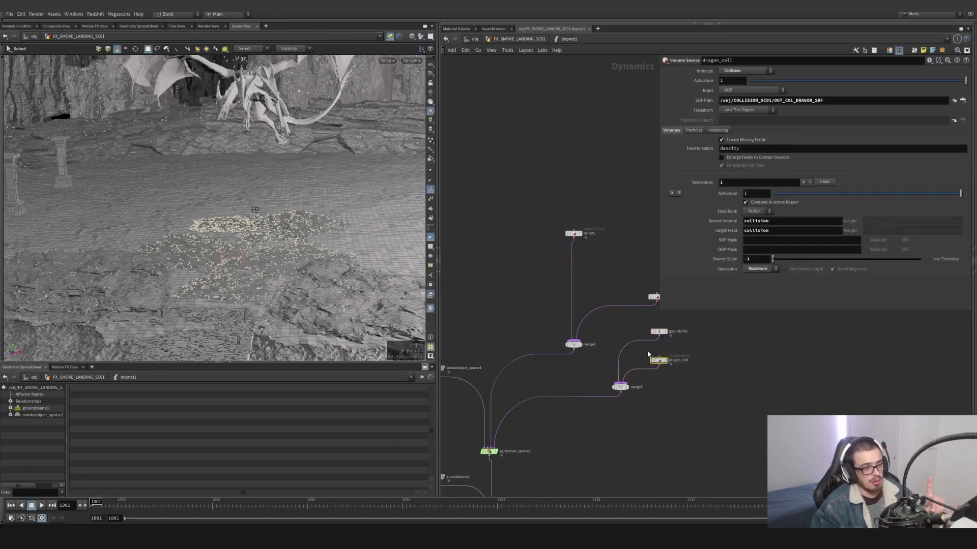
pyautogui.moveTo(621, 416); pyautogui.dragTo(588, 419, button='middle')
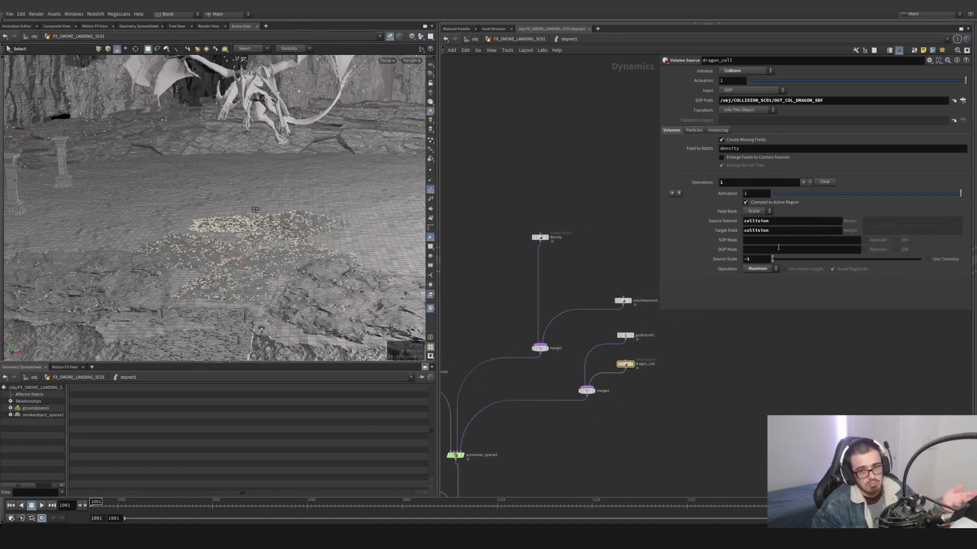
# - Play the simulation from inside dopnet1 in the scene view with smokeobject_sparse1's Collision guide enabled
pyautogui.moveTo(534, 306); pyautogui.dragTo(670, 343, button='middle')
pyautogui.click(390, 37)
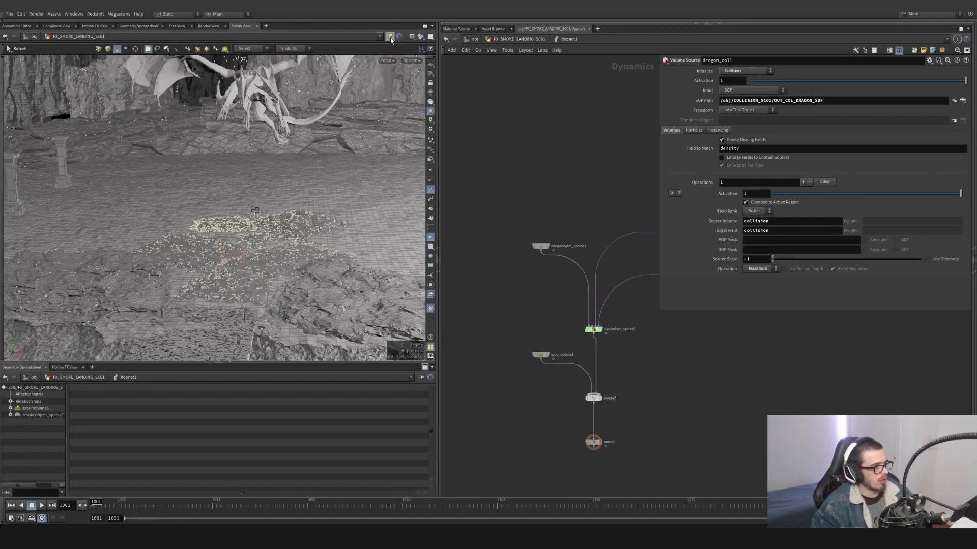
pyautogui.click(43, 507)
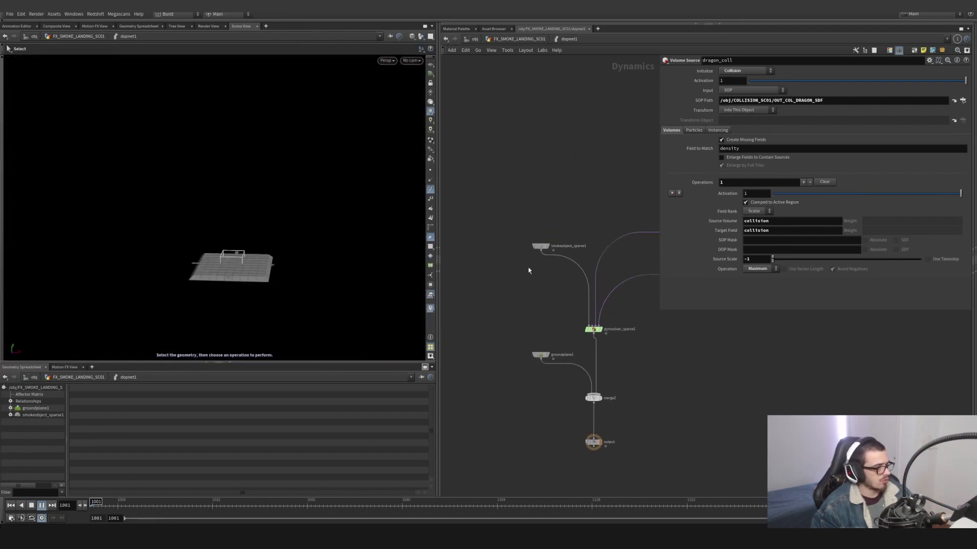
pyautogui.moveTo(515, 273); pyautogui.dragTo(578, 203)
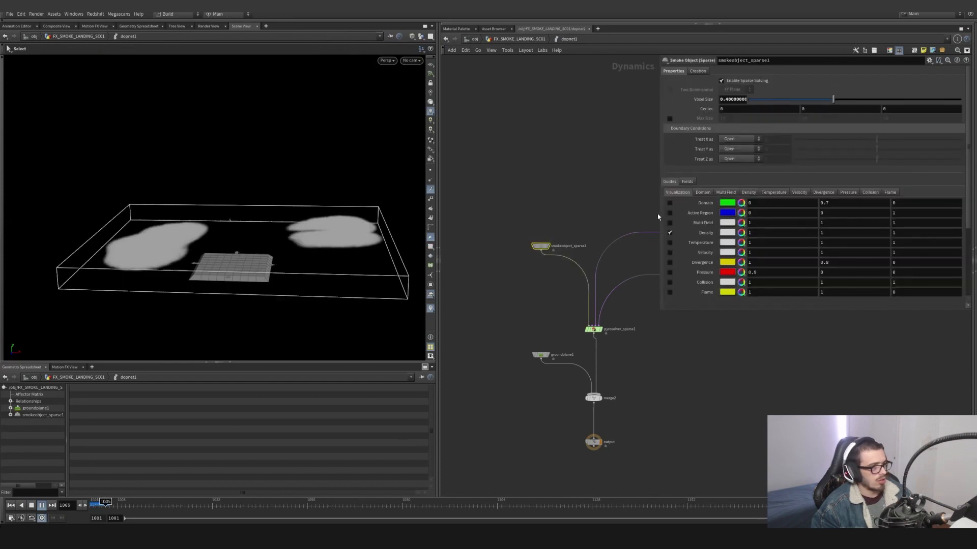
pyautogui.click(669, 282)
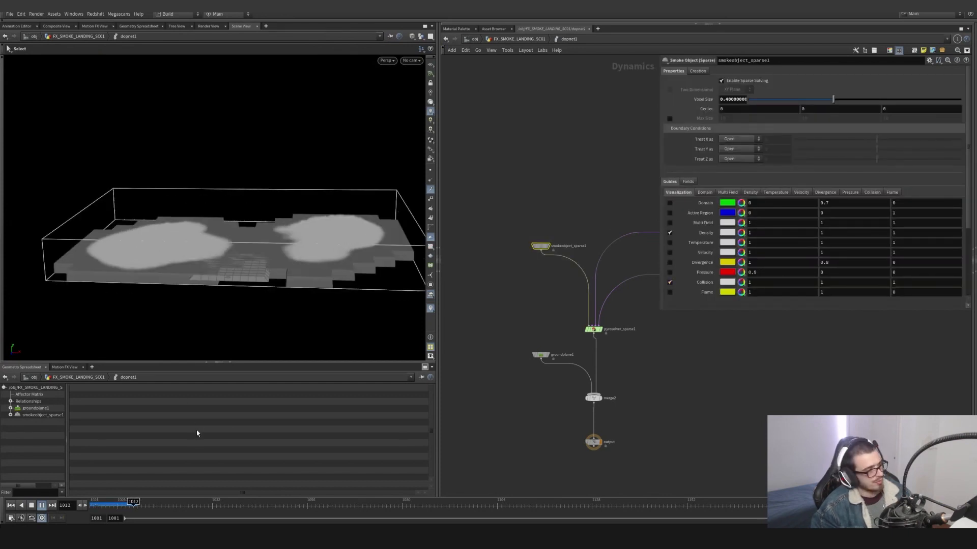